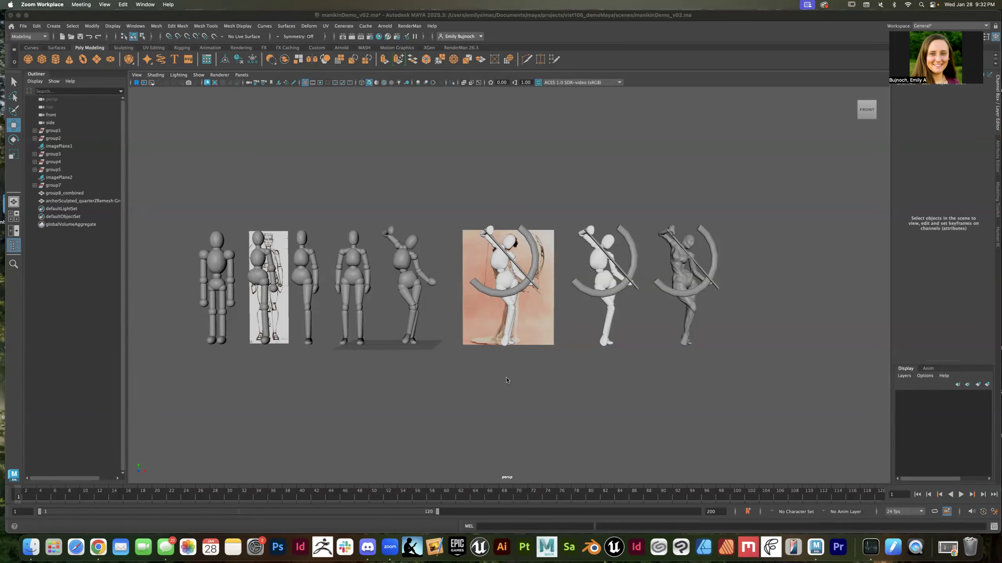
Step: Examine the simple mannequin at the start of the lineup and the individual body parts contained in group1
{"action": "left_click", "coordinate": [217, 256]}
{"action": "left_click_drag", "start_coordinate": [187, 219], "coordinate": [238, 349]}
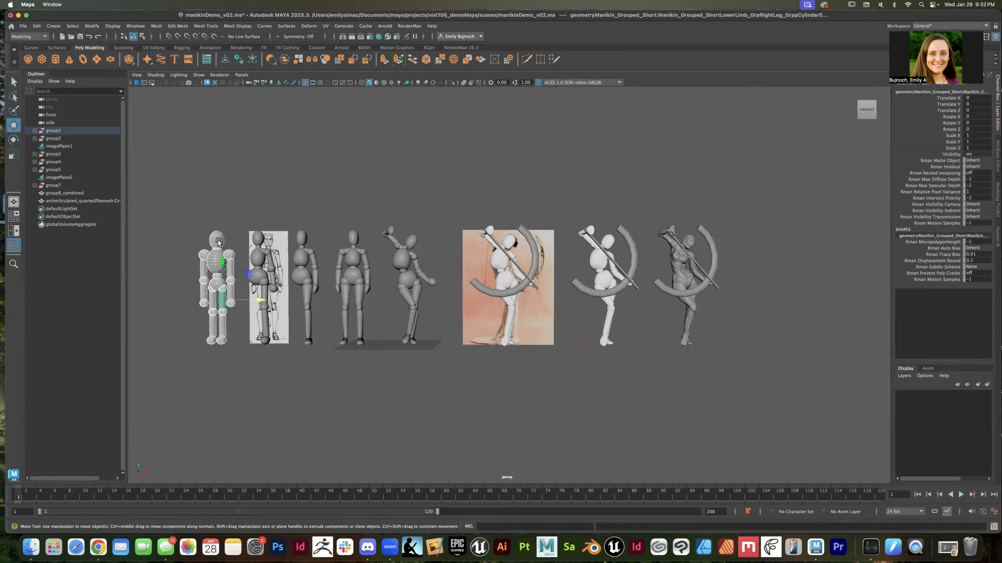
{"action": "key", "text": "f"}
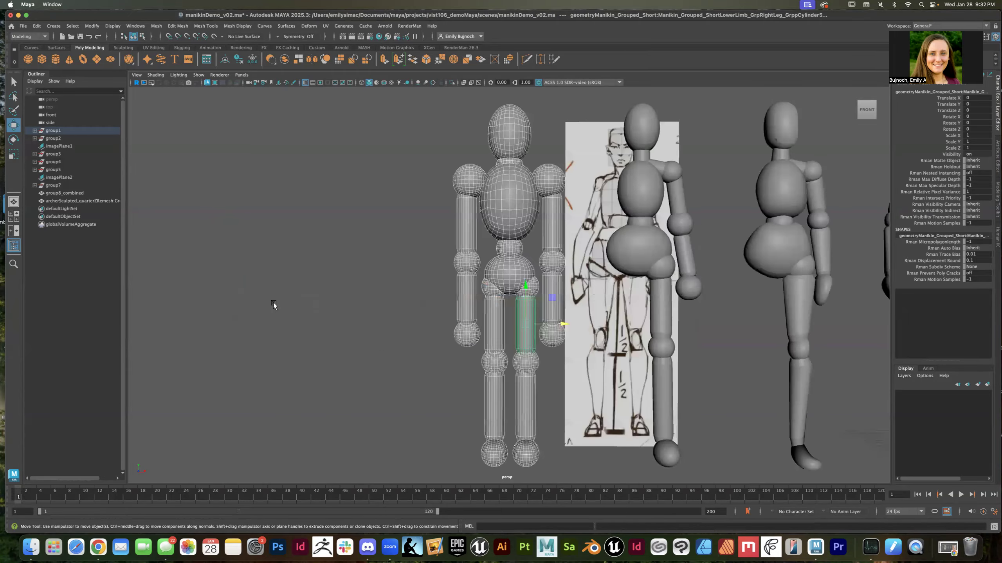
{"action": "left_click", "coordinate": [36, 131]}
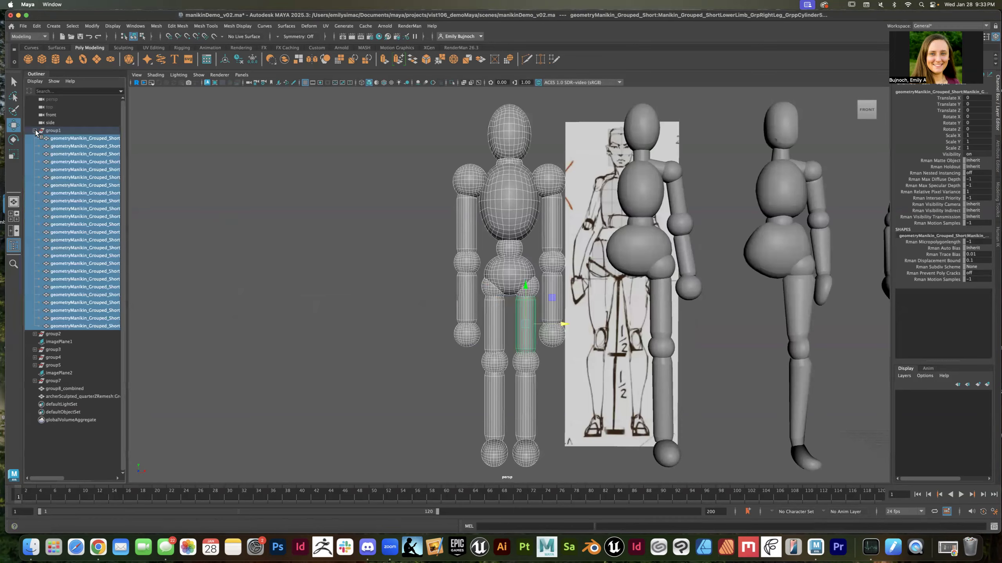
{"action": "left_click", "coordinate": [79, 224]}
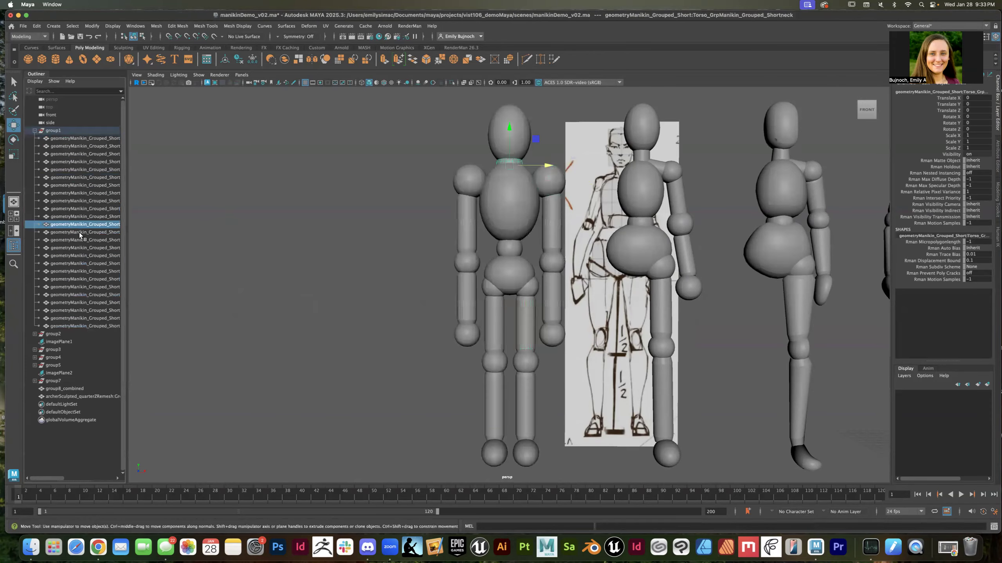
{"action": "left_click", "coordinate": [84, 262]}
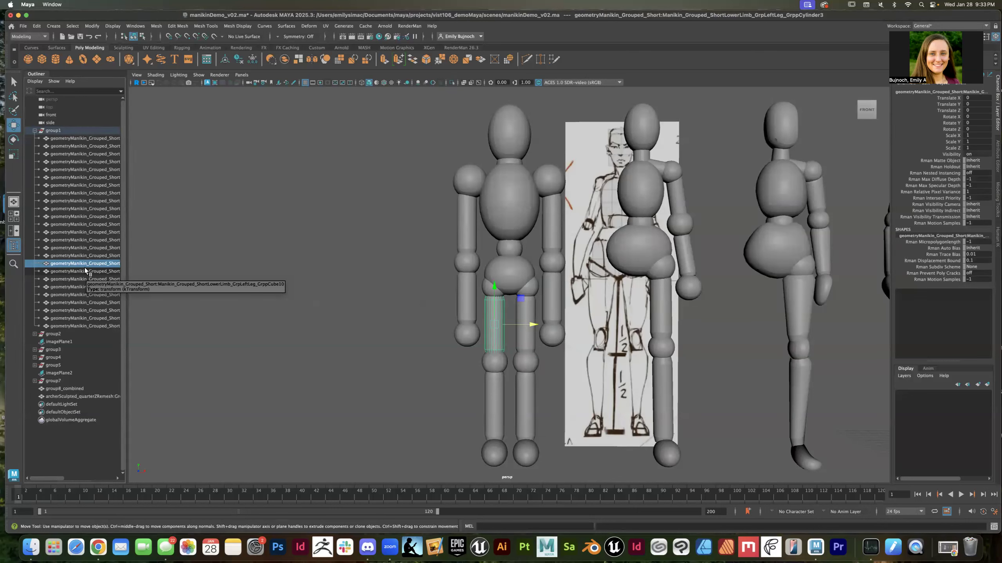
{"action": "left_click", "coordinate": [76, 131]}
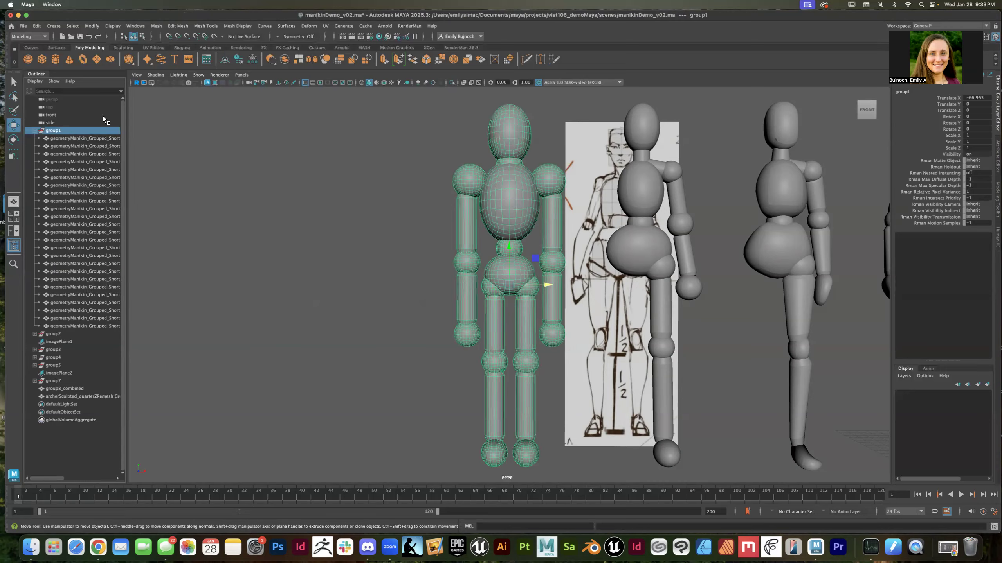
{"action": "left_click", "coordinate": [35, 131]}
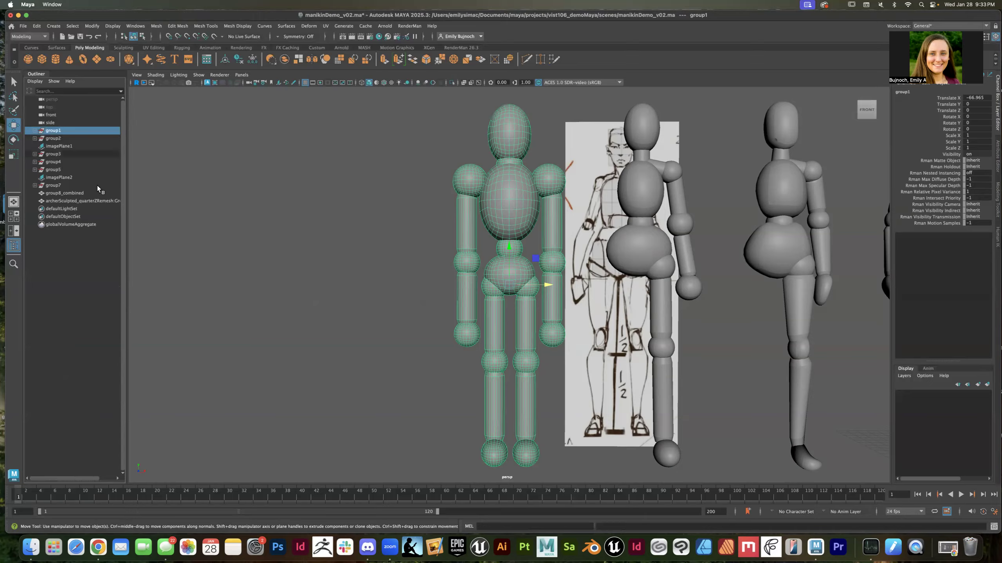
Step: Examine the whole lineup of figures, including the half mannequin built over the drawn reference image
{"action": "left_click", "coordinate": [80, 197], "text": "shift"}
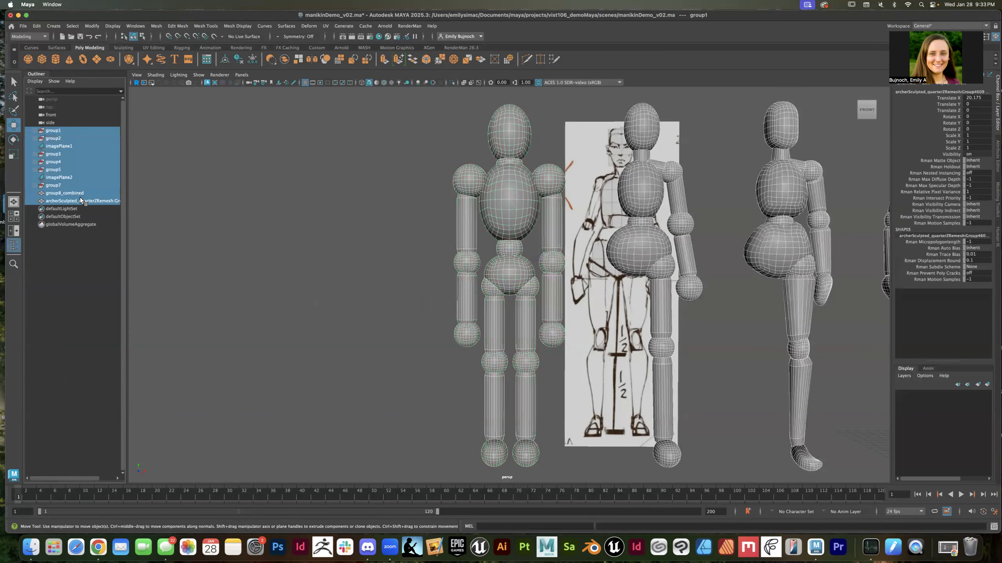
{"action": "key", "text": "f"}
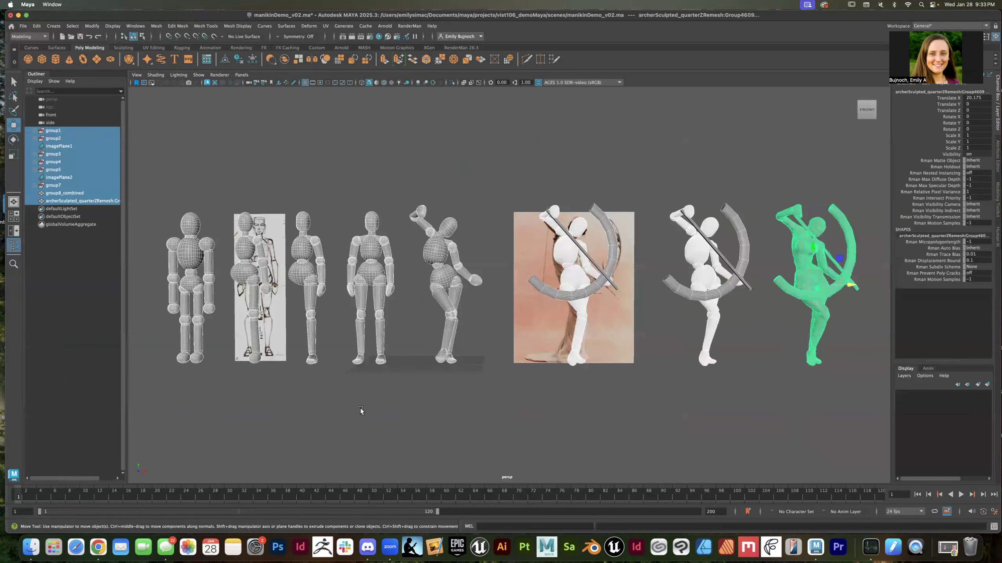
{"action": "left_click", "coordinate": [362, 411]}
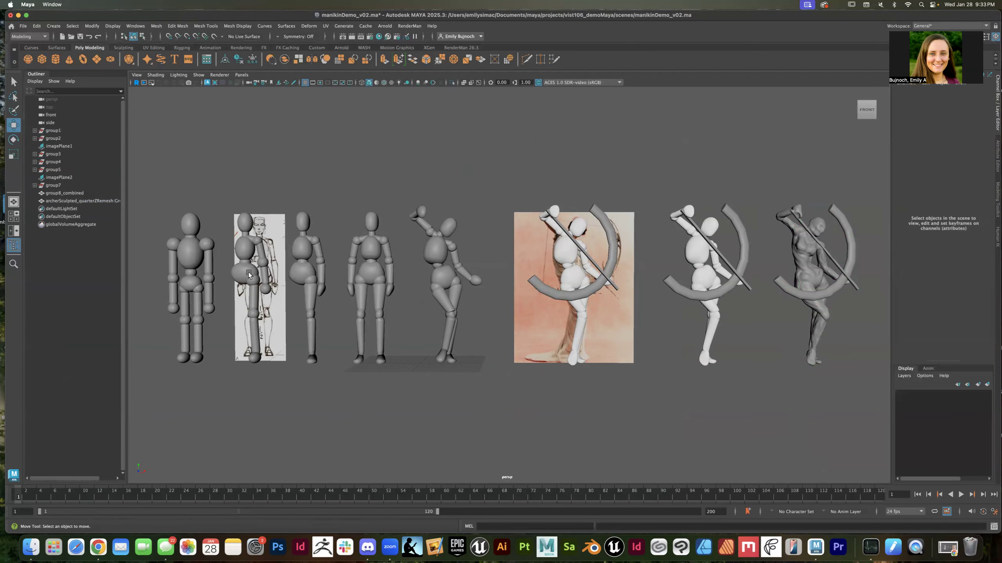
{"action": "left_click_drag", "start_coordinate": [222, 200], "coordinate": [290, 377]}
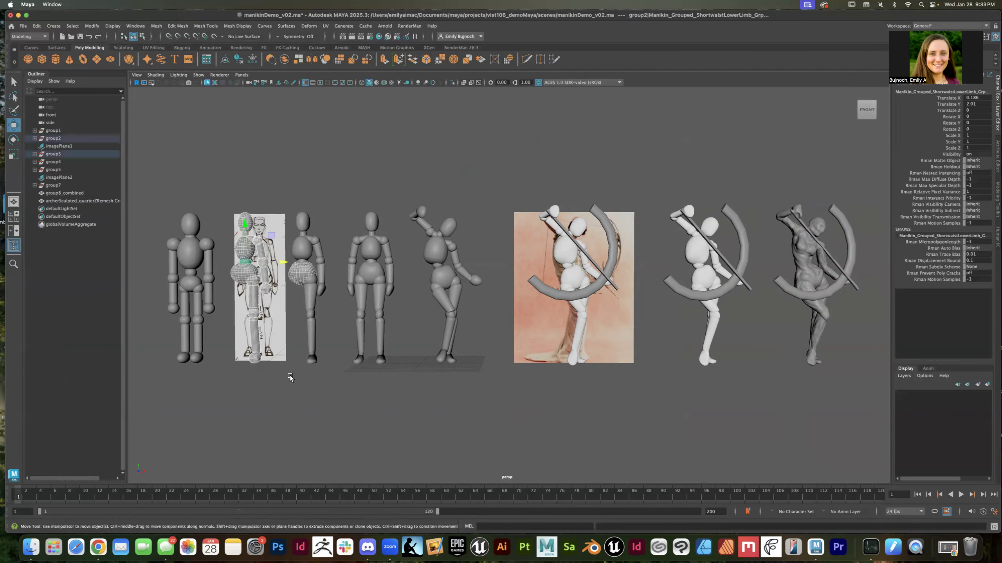
{"action": "key", "text": "f"}
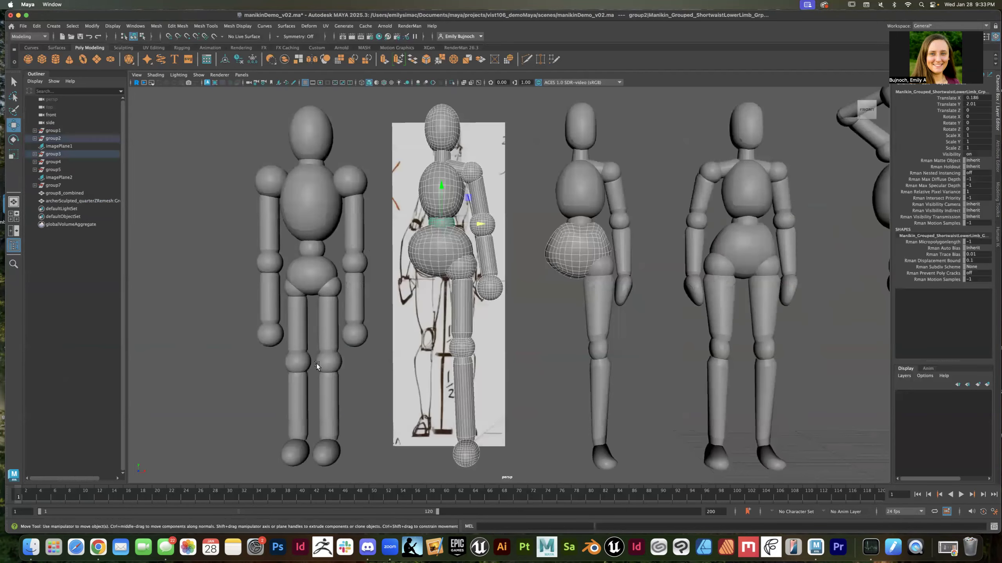
{"action": "left_click", "coordinate": [205, 277]}
{"action": "scroll", "coordinate": [275, 280], "scroll_direction": "down", "scroll_amount": 6}
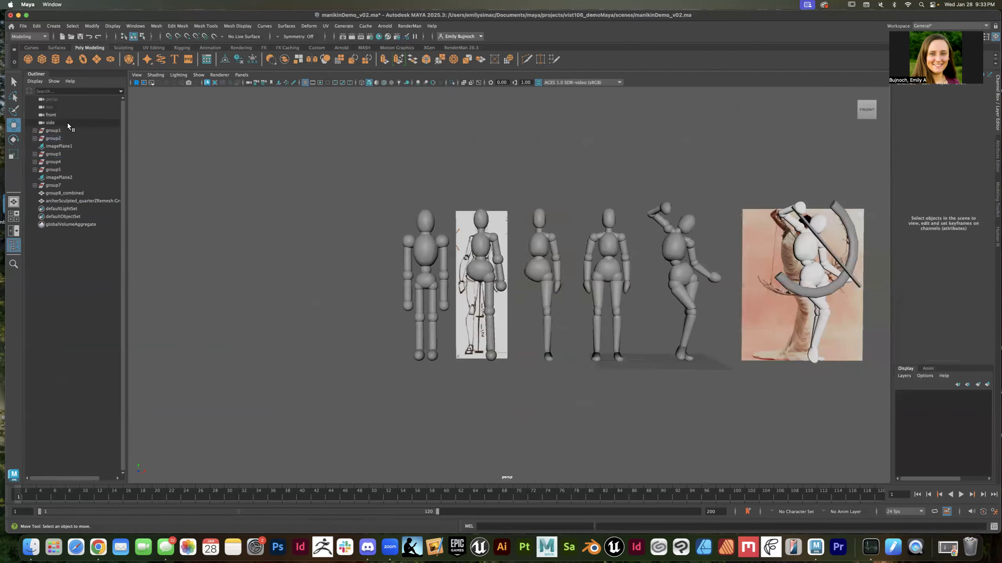
Step: Duplicate group1 and rename the copy group1_demo
{"action": "left_click", "coordinate": [67, 131]}
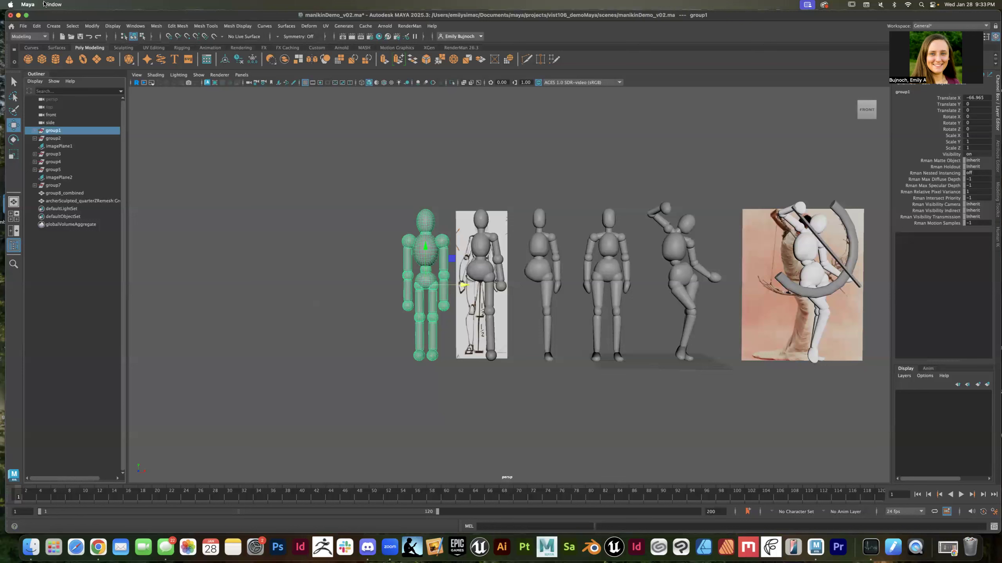
{"action": "left_click", "coordinate": [36, 26]}
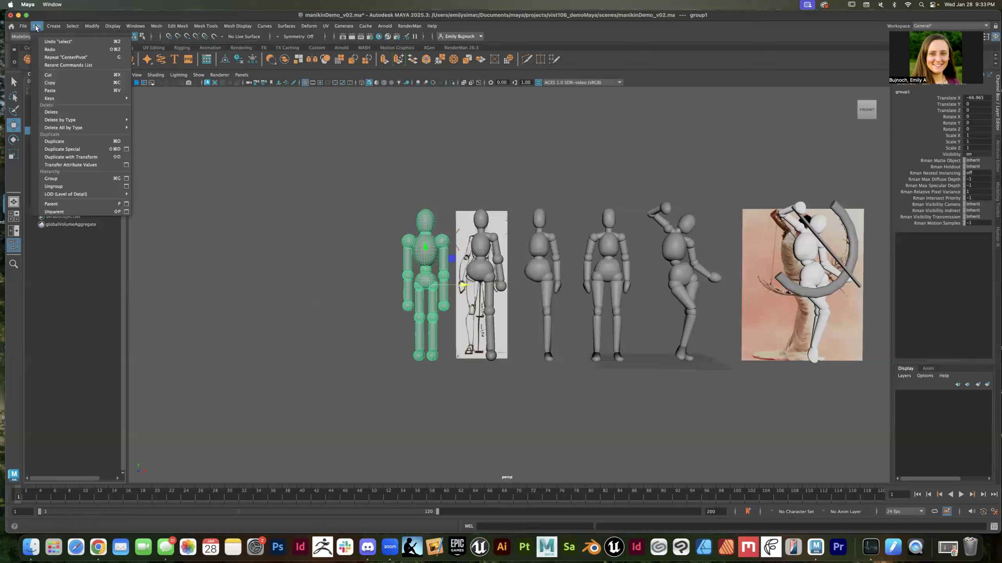
{"action": "left_click", "coordinate": [66, 141]}
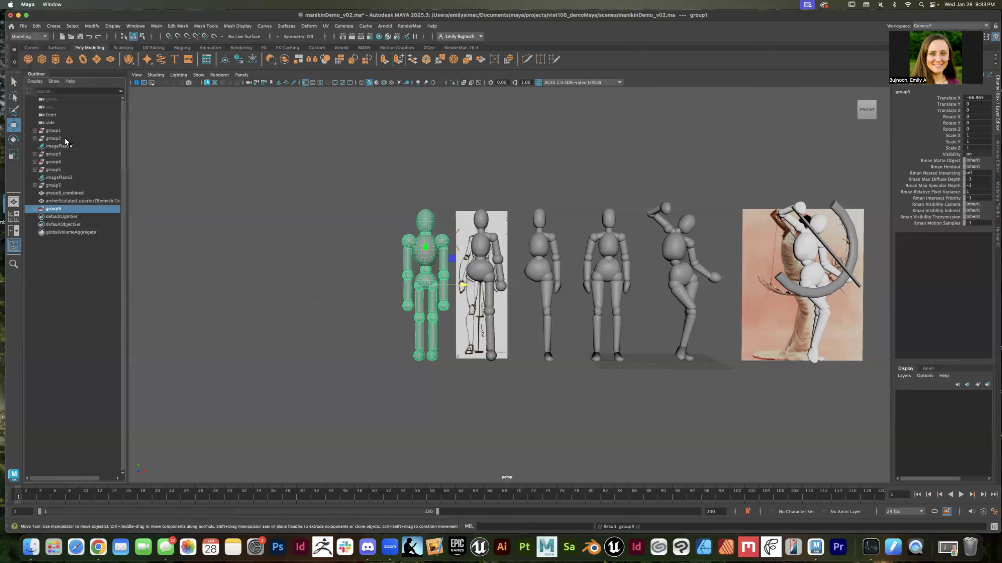
{"action": "double_click", "coordinate": [61, 210]}
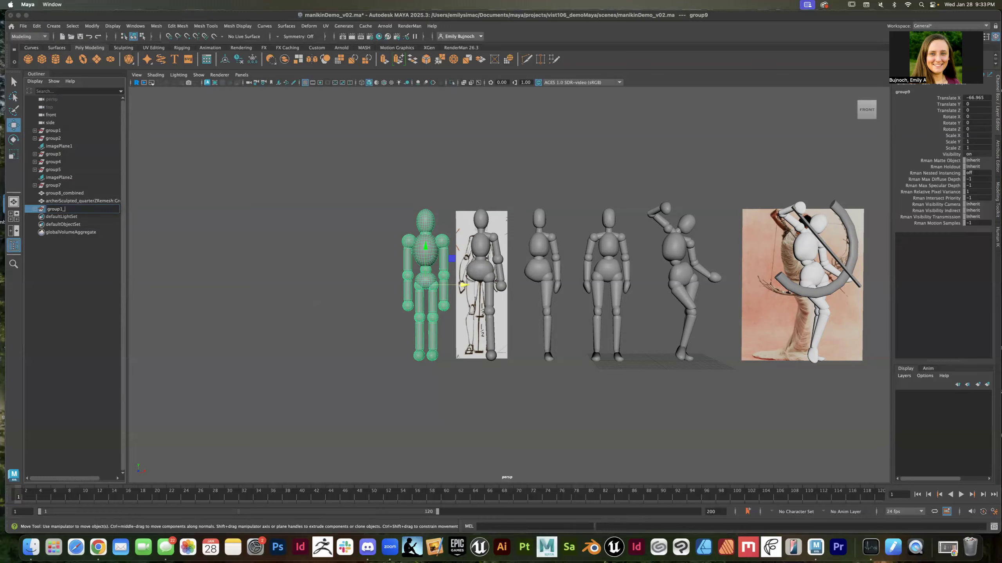
{"action": "left_click", "coordinate": [98, 255]}
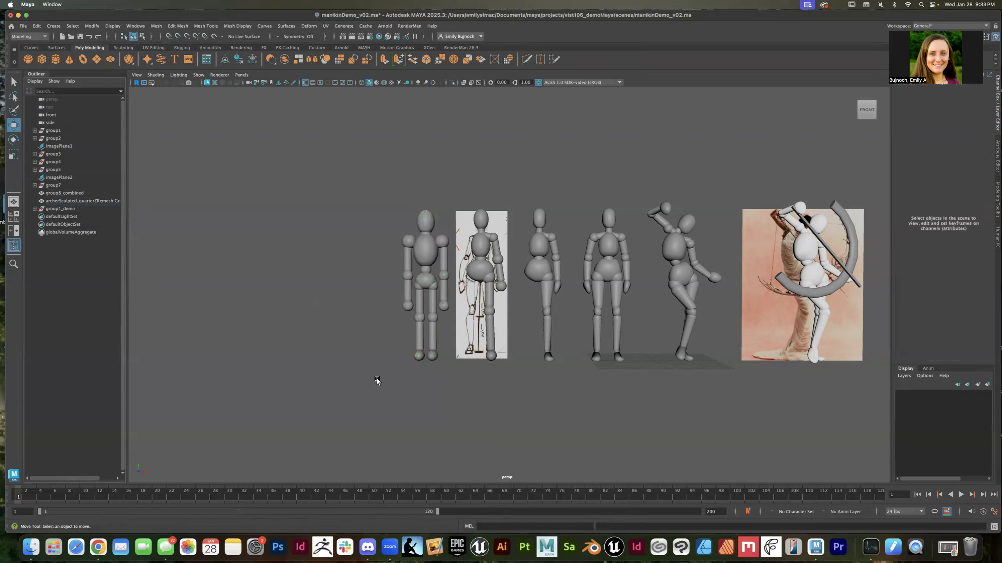
Step: Move group1_demo along X to about -78.9, placing it beside the original mannequin on the empty side of the lineup
{"action": "left_click", "coordinate": [56, 208]}
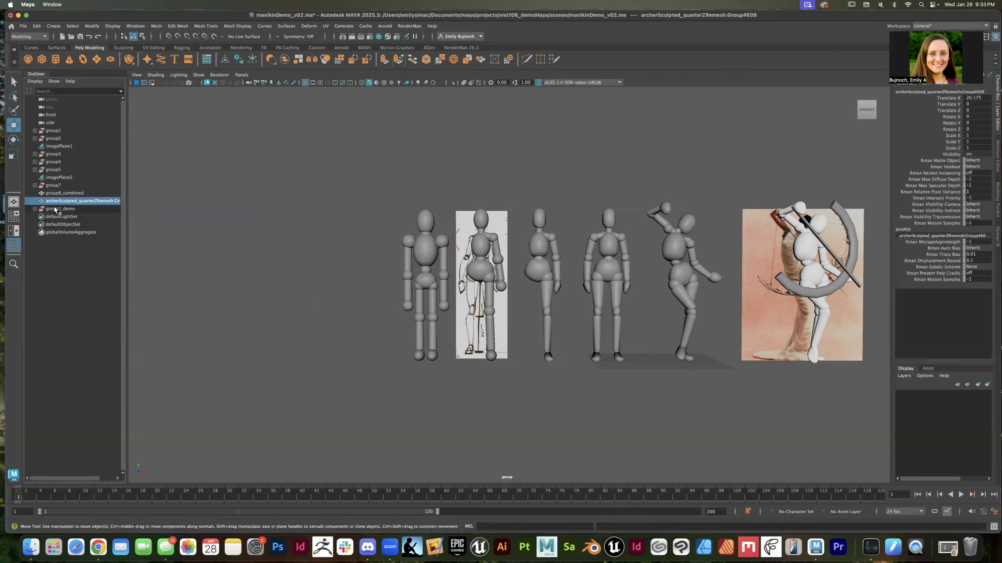
{"action": "left_click_drag", "start_coordinate": [306, 342], "coordinate": [457, 344], "text": "alt"}
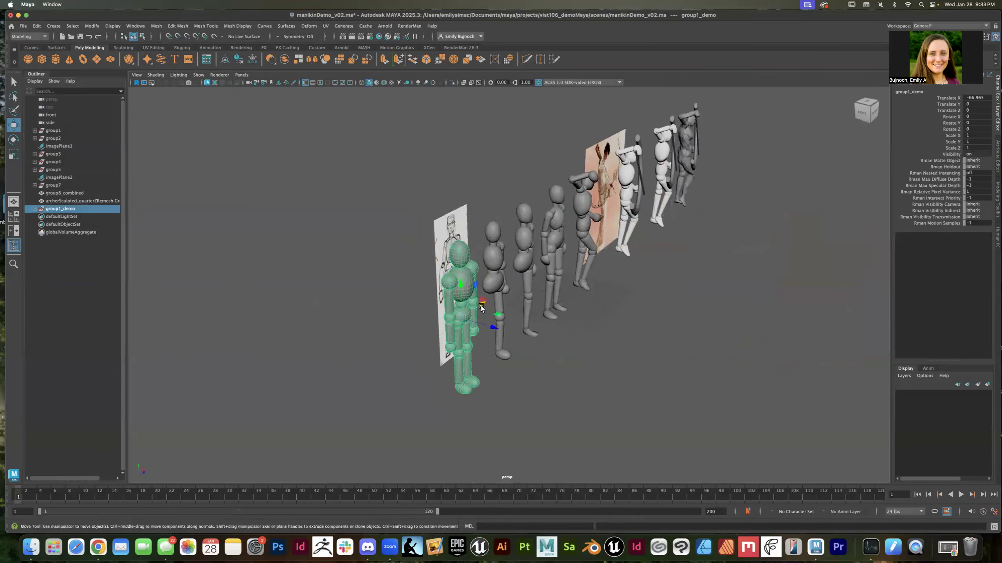
{"action": "left_click_drag", "start_coordinate": [481, 308], "coordinate": [426, 345]}
{"action": "left_click_drag", "start_coordinate": [556, 358], "coordinate": [532, 354], "text": "alt"}
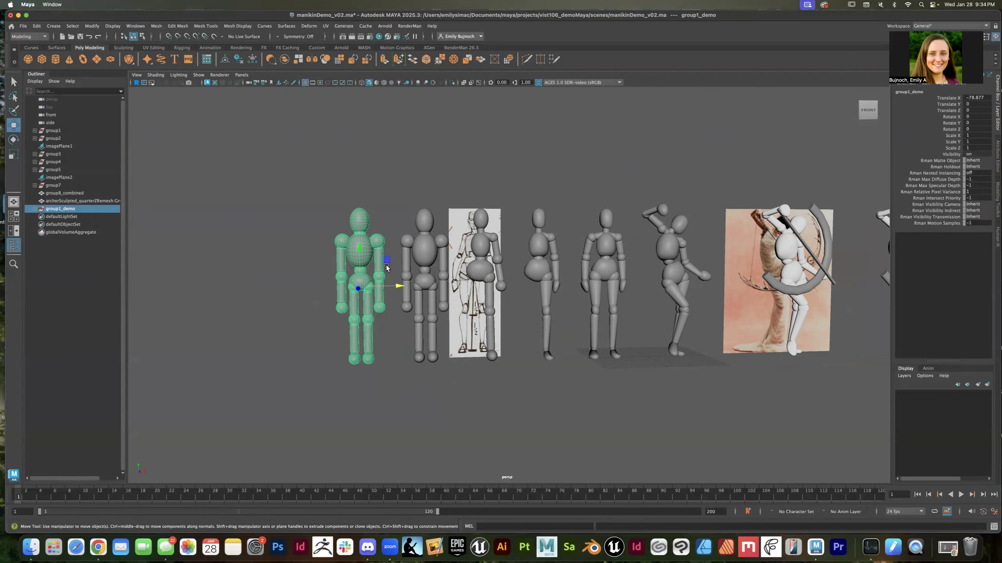
Step: Switch the viewport to the front orthographic camera and frame group1_demo with its neighbouring figures
{"action": "left_click", "coordinate": [868, 110]}
{"action": "key", "text": "f"}
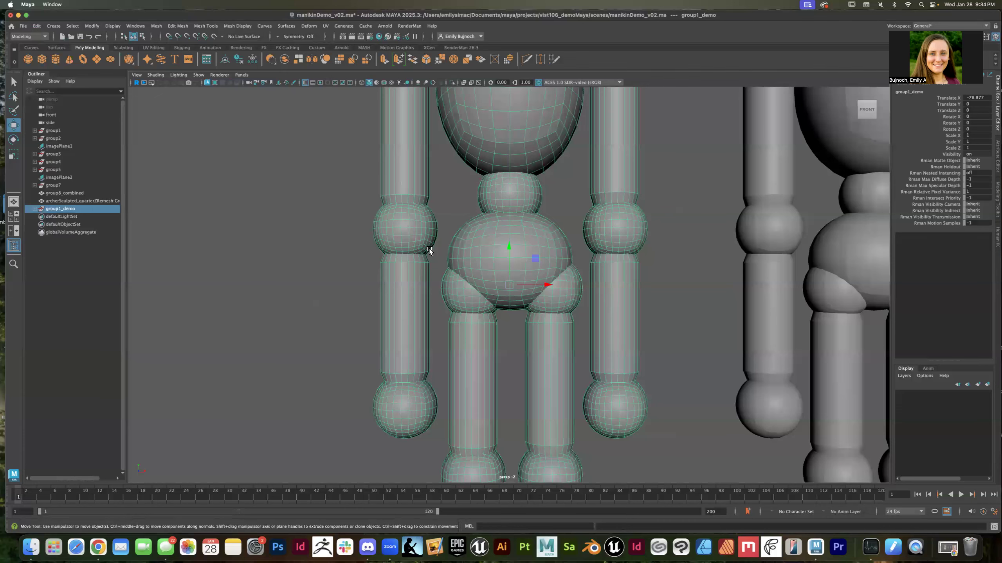
{"action": "scroll", "coordinate": [430, 251], "scroll_direction": "down", "scroll_amount": 5}
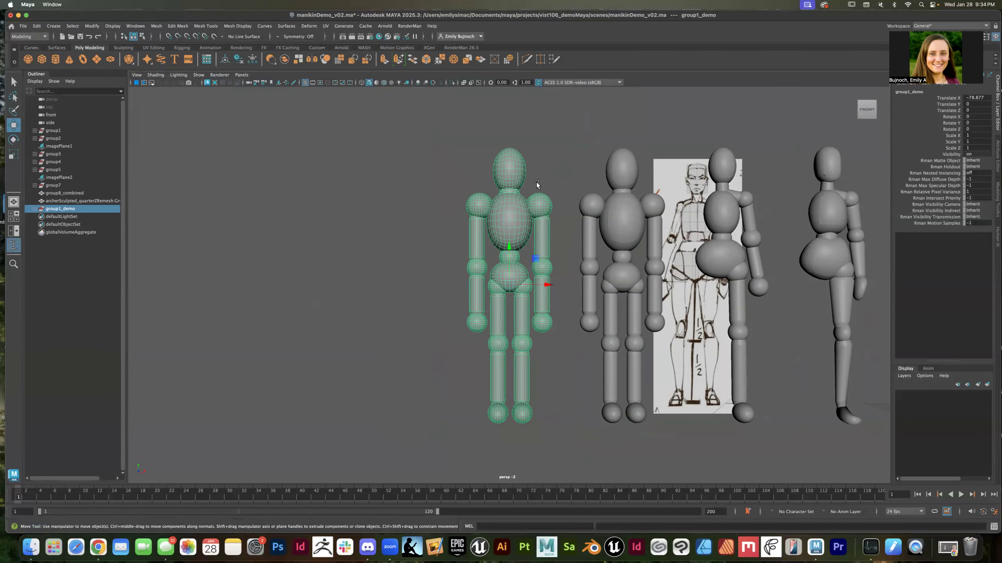
{"action": "left_click", "coordinate": [241, 74]}
{"action": "mouse_move", "coordinate": [250, 86]}
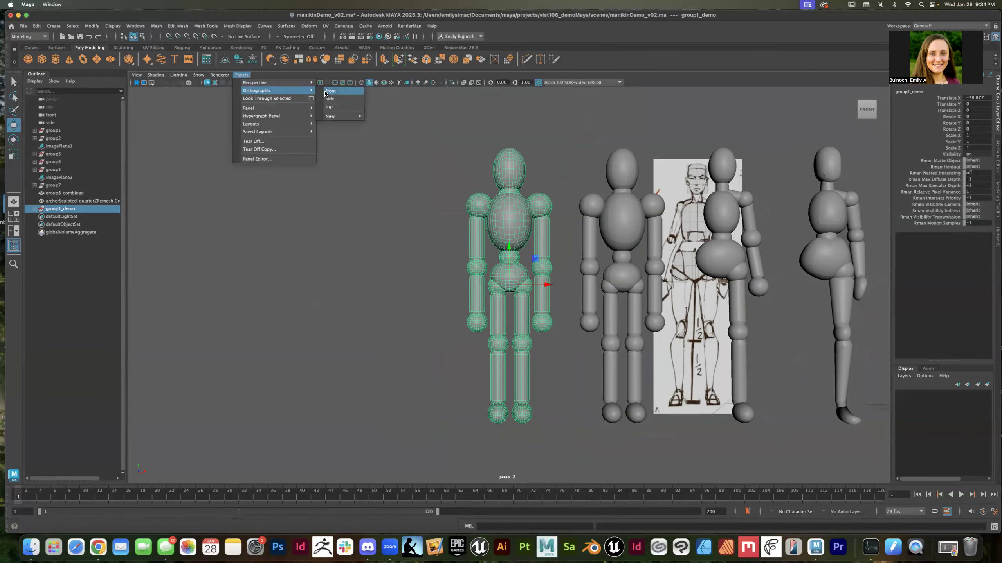
{"action": "left_click", "coordinate": [328, 92]}
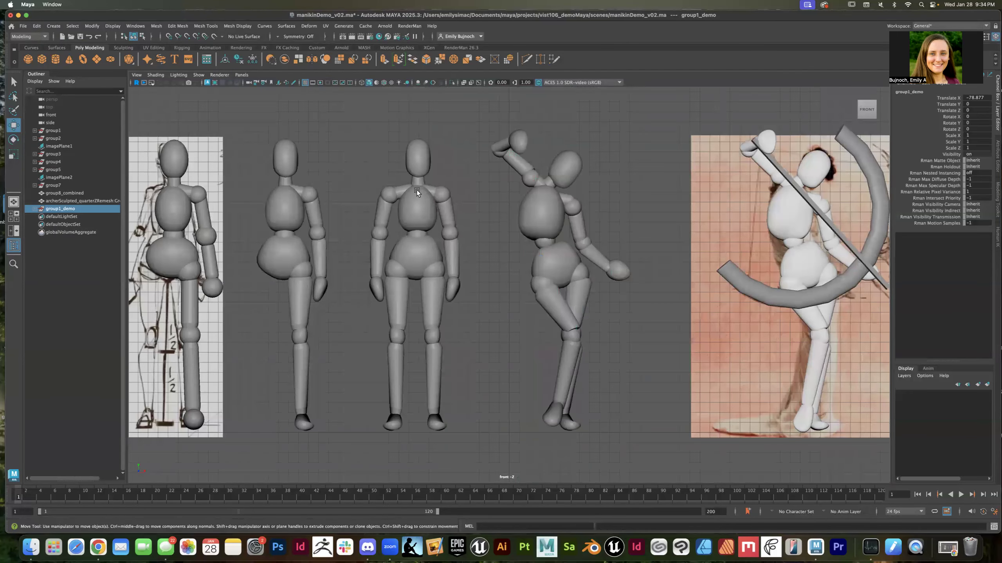
{"action": "key", "text": "f"}
{"action": "scroll", "coordinate": [459, 249], "scroll_direction": "down", "scroll_amount": 4}
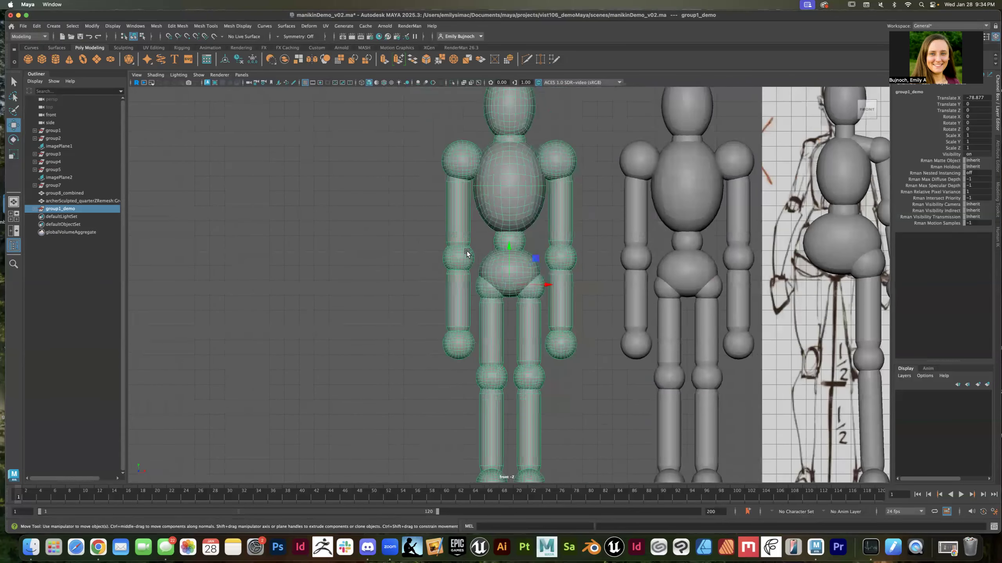
{"action": "scroll", "coordinate": [467, 253], "scroll_direction": "down", "scroll_amount": 3}
{"action": "scroll", "coordinate": [166, 88], "scroll_direction": "down", "scroll_amount": 1}
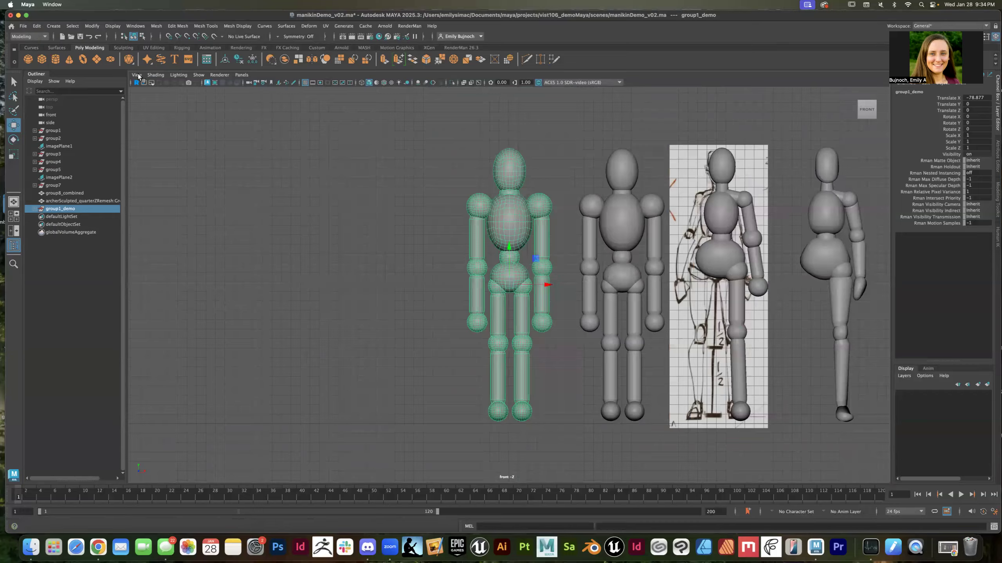
Step: Import sideBySide.png from the project's sourceimages folder as an image plane on the front camera
{"action": "left_click", "coordinate": [137, 75]}
{"action": "mouse_move", "coordinate": [213, 249]}
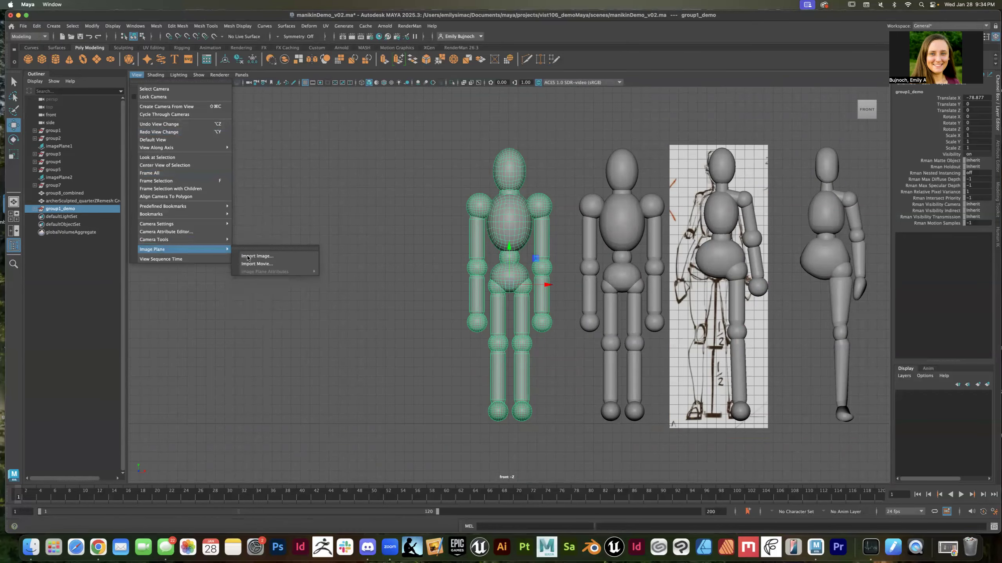
{"action": "left_click", "coordinate": [252, 256]}
{"action": "left_click", "coordinate": [302, 132]}
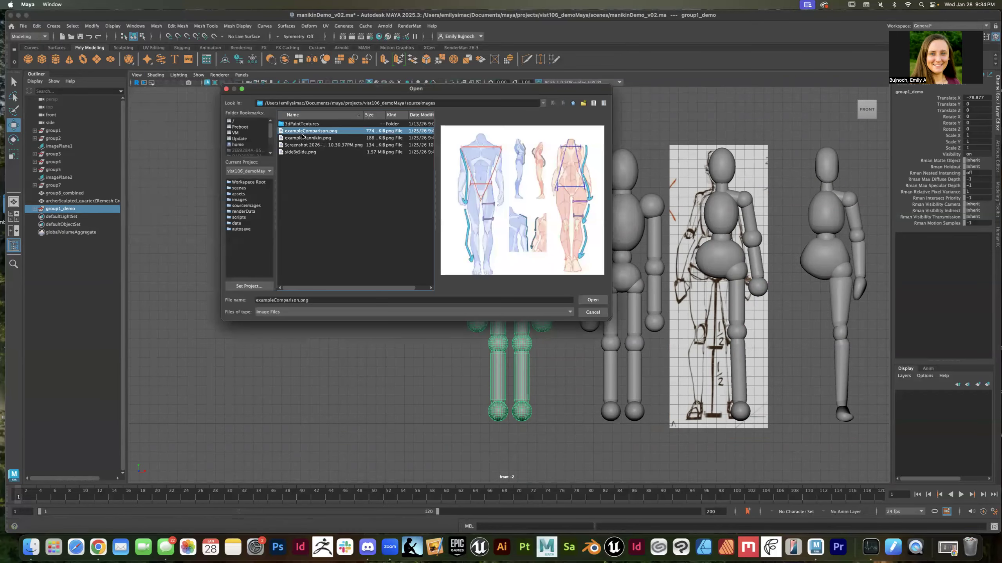
{"action": "left_click", "coordinate": [303, 138]}
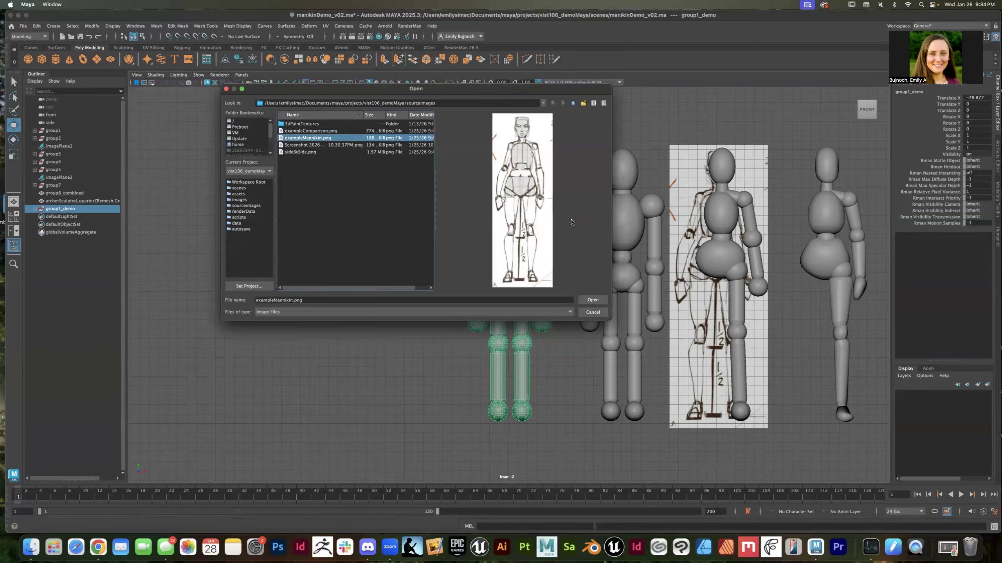
{"action": "left_click", "coordinate": [301, 151]}
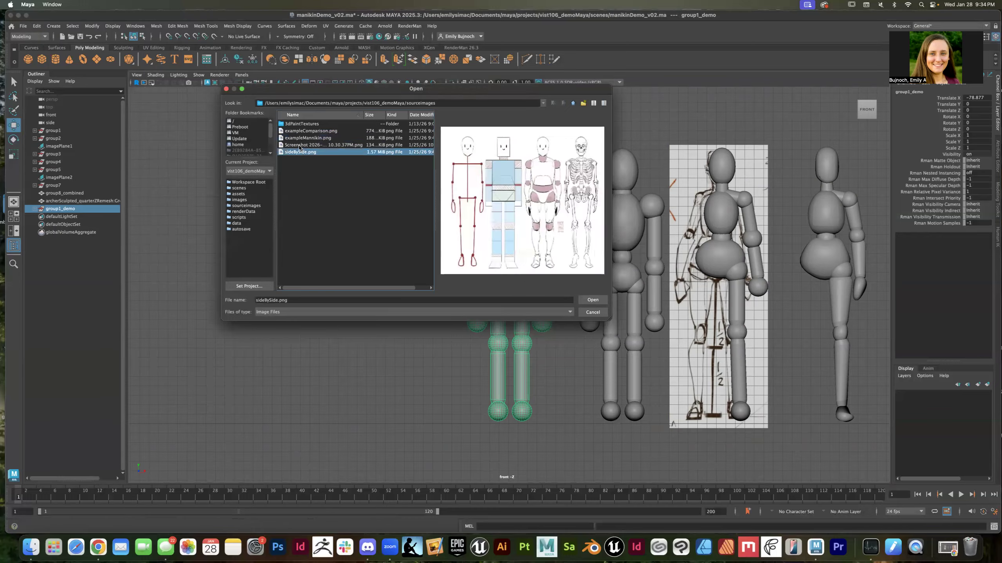
{"action": "left_click", "coordinate": [299, 145]}
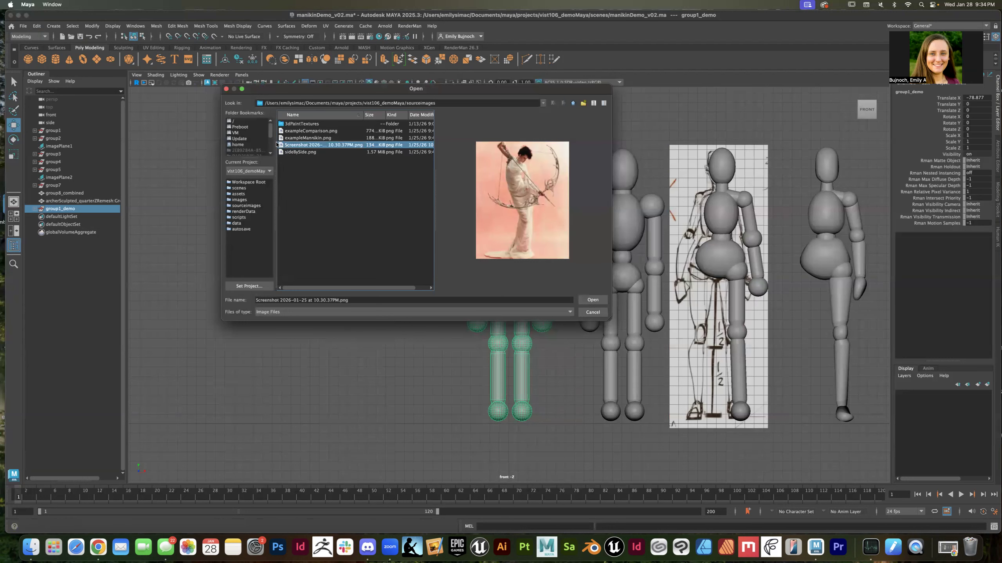
{"action": "left_click", "coordinate": [296, 152]}
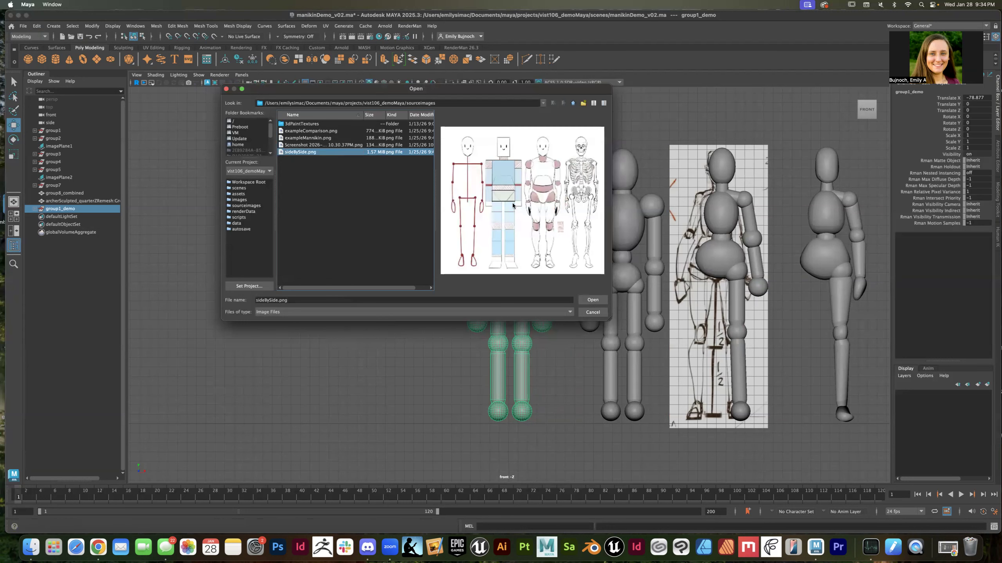
{"action": "left_click", "coordinate": [593, 300]}
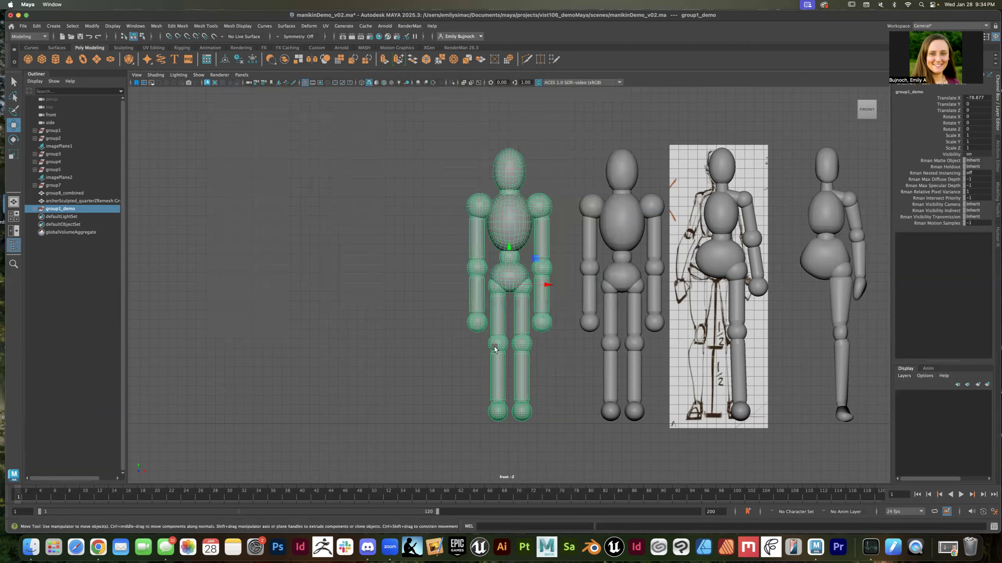
{"action": "scroll", "coordinate": [667, 355], "scroll_direction": "up", "scroll_amount": 1}
{"action": "scroll", "coordinate": [667, 356], "scroll_direction": "down", "scroll_amount": 2}
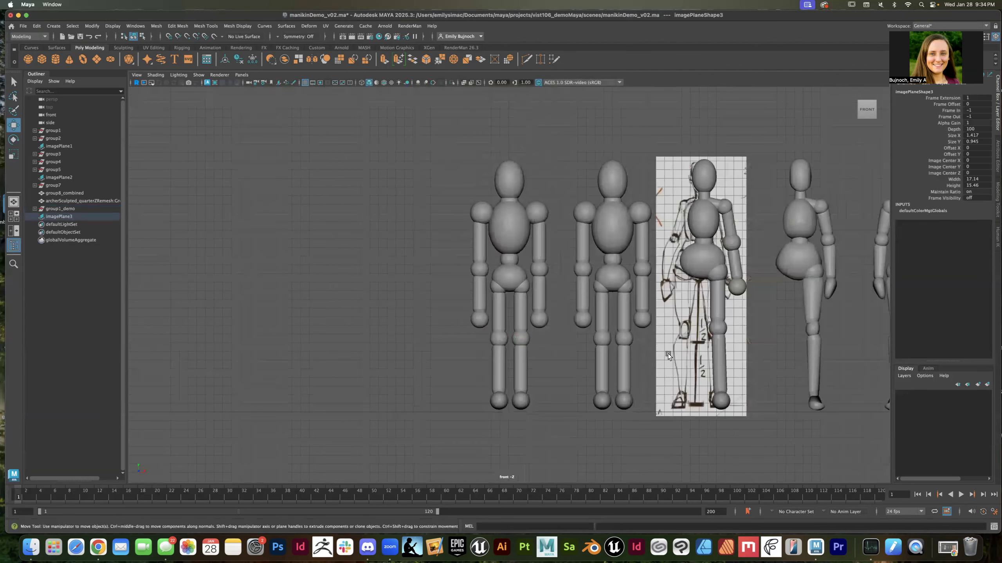
Step: Move the side-by-side image plane out to the original-looking demo mannequin, raise it to about 14.7 in Y and scale it uniformly to about 2.04
{"action": "scroll", "coordinate": [668, 356], "scroll_direction": "down", "scroll_amount": 3}
{"action": "left_click_drag", "start_coordinate": [816, 355], "coordinate": [438, 403]}
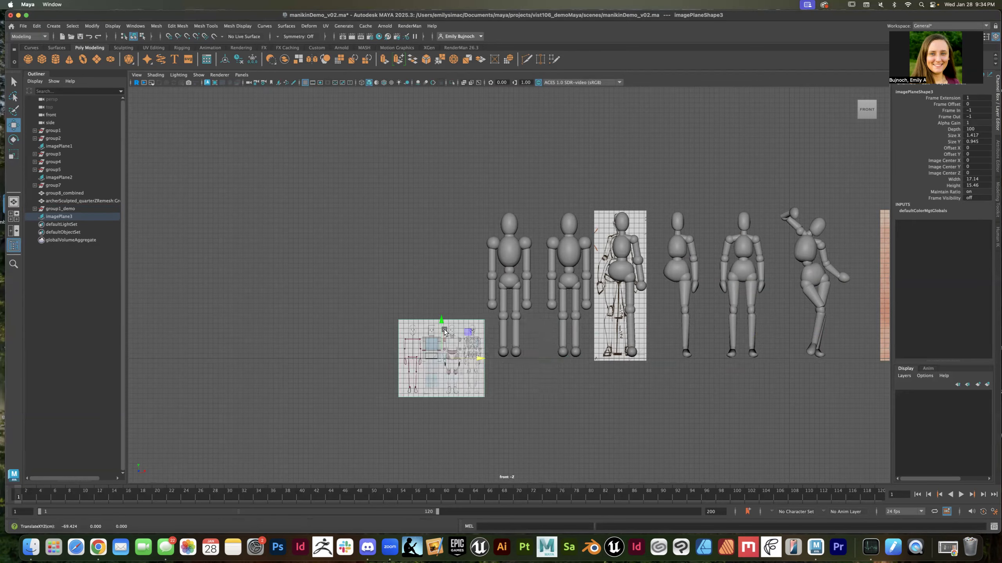
{"action": "left_click", "coordinate": [449, 342]}
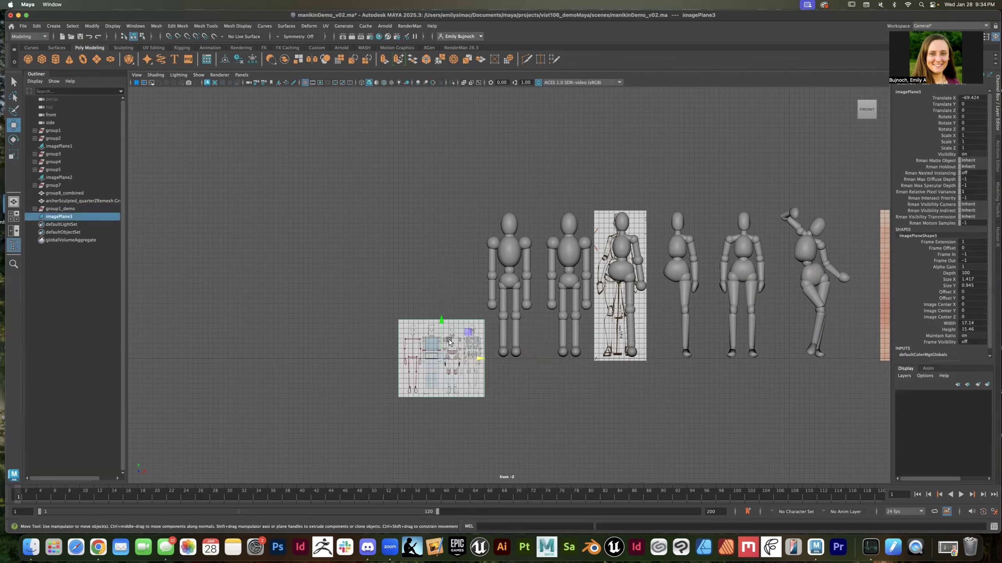
{"action": "left_click_drag", "start_coordinate": [442, 323], "coordinate": [441, 248]}
{"action": "left_click_drag", "start_coordinate": [484, 284], "coordinate": [517, 326]}
{"action": "key", "text": "r"}
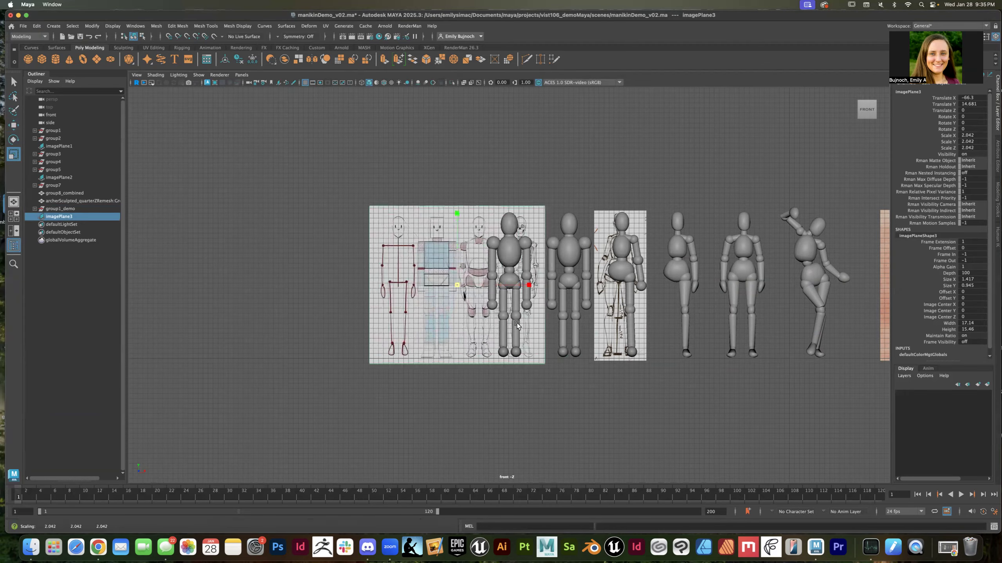
Step: Fit the side-by-side image plane to the mannequin's height at scale 2.11, placing it at about X -60.4, Y 15.15
{"action": "key", "text": "w"}
{"action": "left_click_drag", "start_coordinate": [457, 246], "coordinate": [458, 244]}
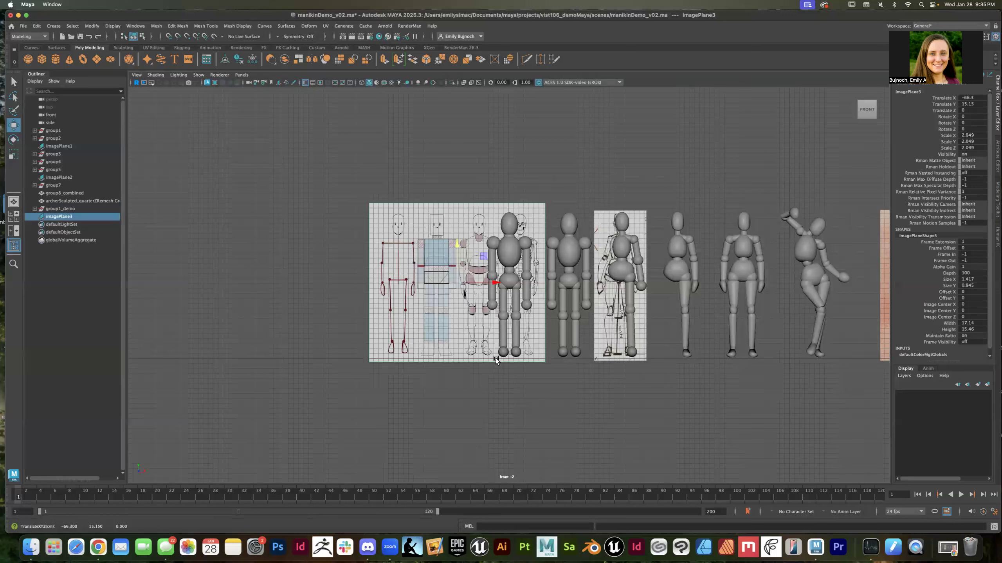
{"action": "key", "text": "r"}
{"action": "left_click_drag", "start_coordinate": [458, 287], "coordinate": [464, 287]}
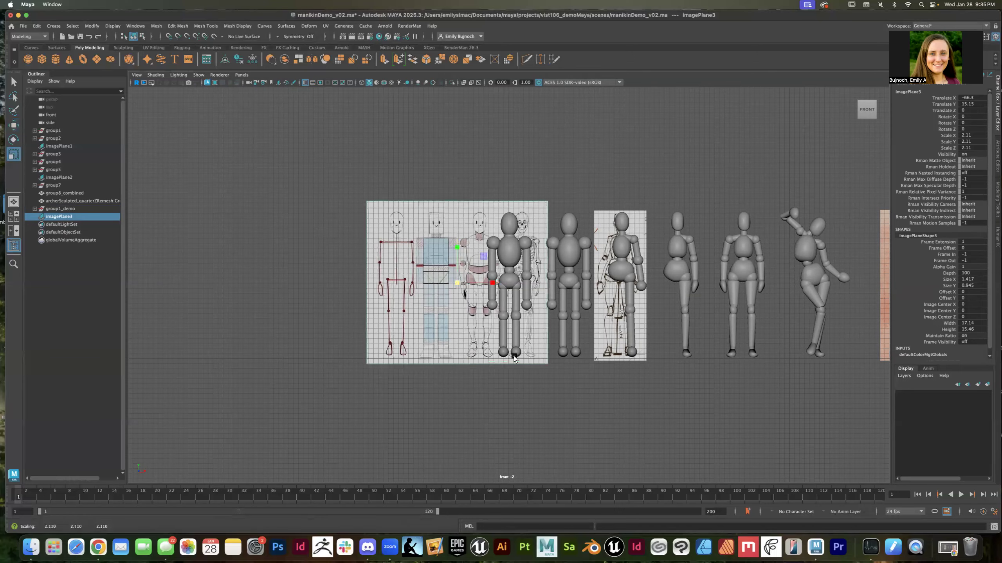
{"action": "key", "text": "w"}
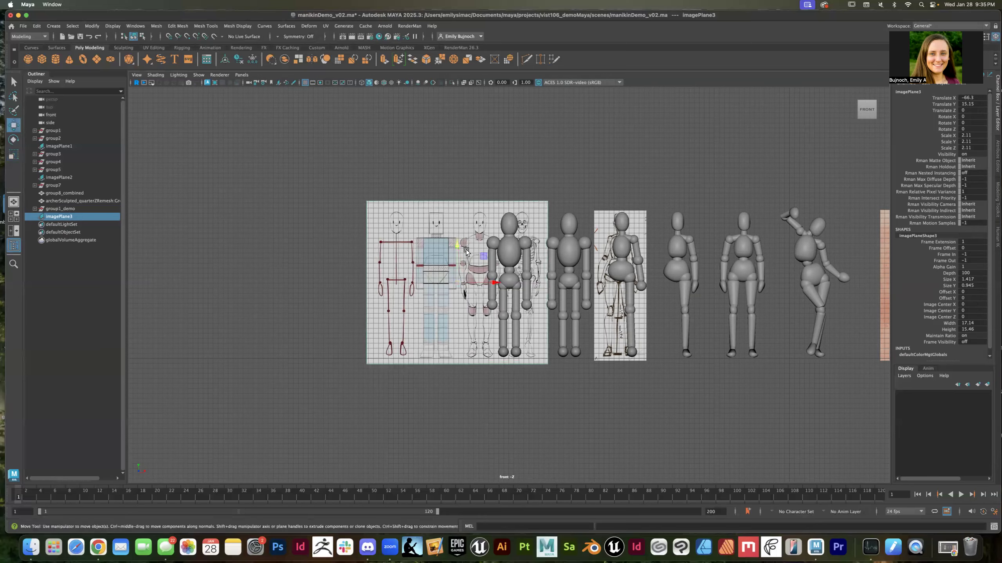
{"action": "left_click_drag", "start_coordinate": [496, 283], "coordinate": [524, 283]}
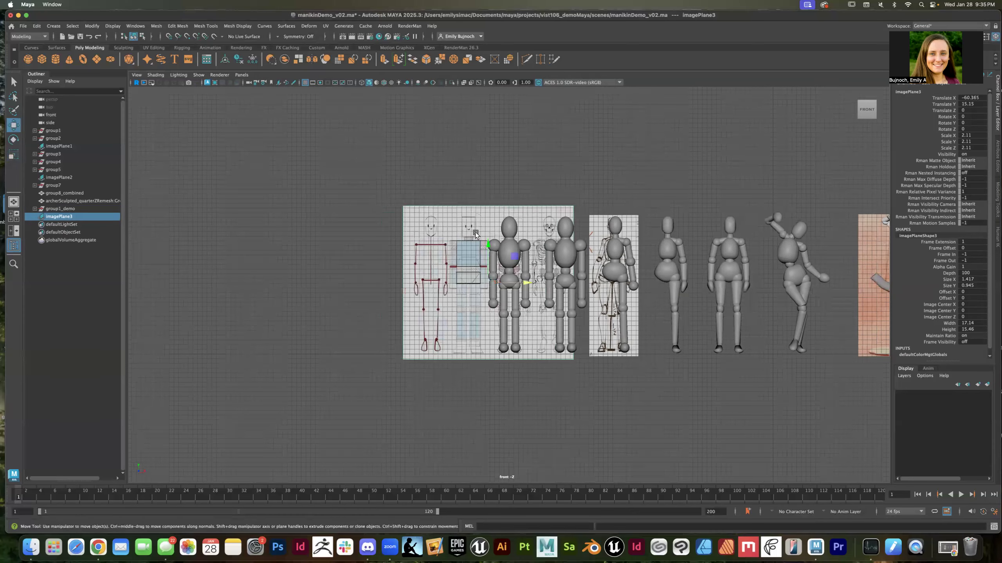
Step: Delete all pieces of group1_demo's left arm, from the shoulder sphere down to the hand
{"action": "scroll", "coordinate": [475, 234], "scroll_direction": "up", "scroll_amount": 5}
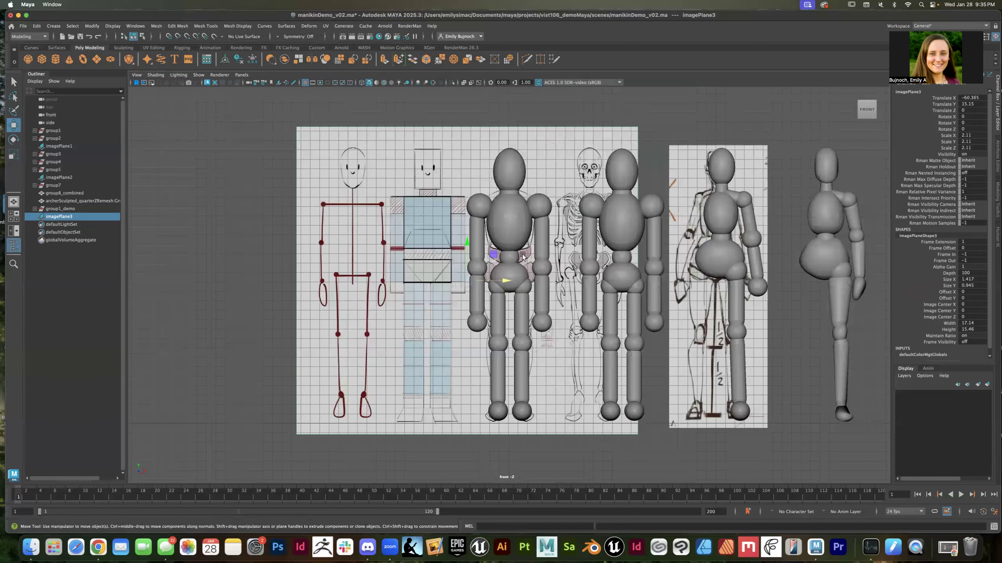
{"action": "scroll", "coordinate": [484, 232], "scroll_direction": "up", "scroll_amount": 1}
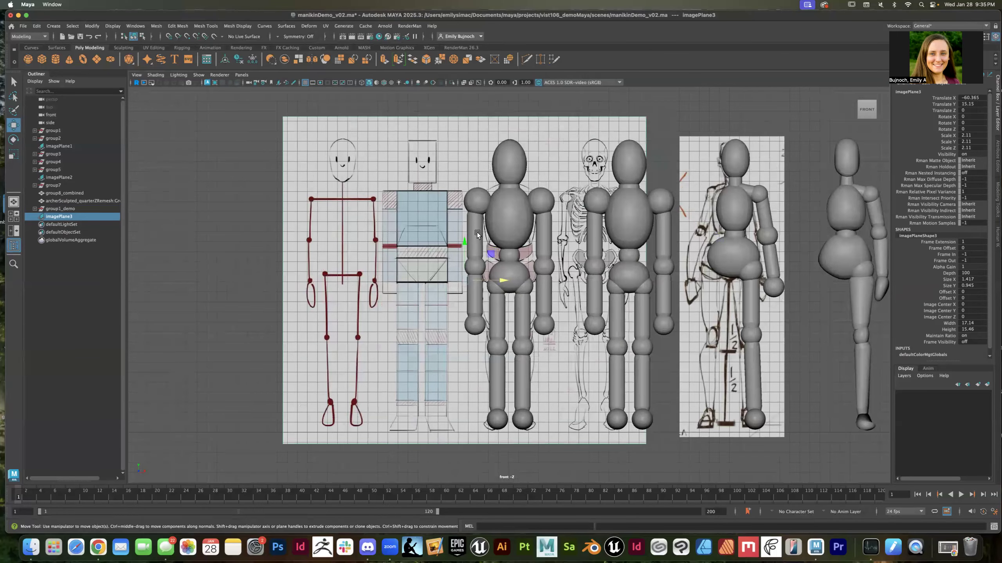
{"action": "left_click", "coordinate": [478, 235]}
{"action": "scroll", "coordinate": [554, 292], "scroll_direction": "down", "scroll_amount": 2}
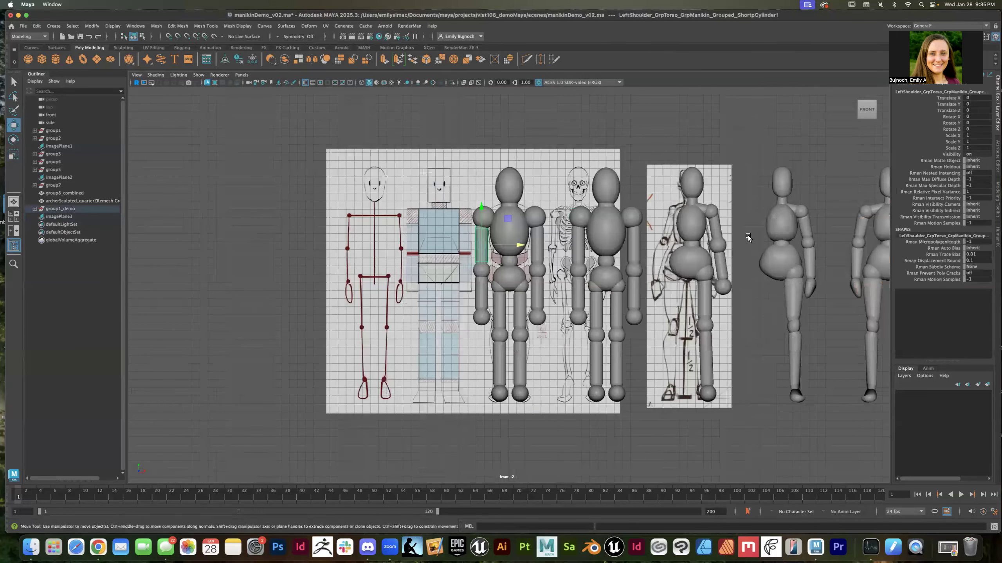
{"action": "scroll", "coordinate": [725, 178], "scroll_direction": "down", "scroll_amount": 2}
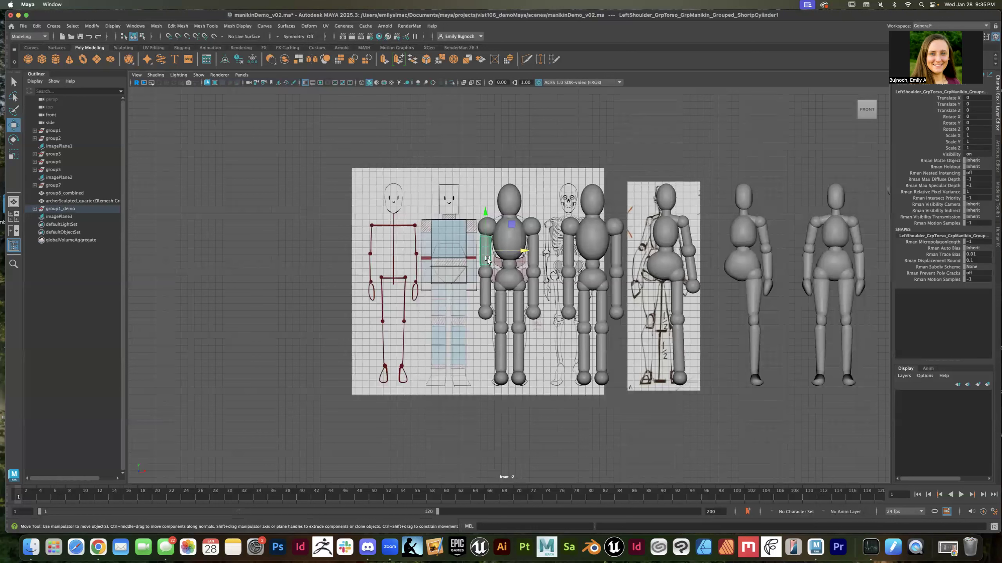
{"action": "left_click", "coordinate": [489, 237]}
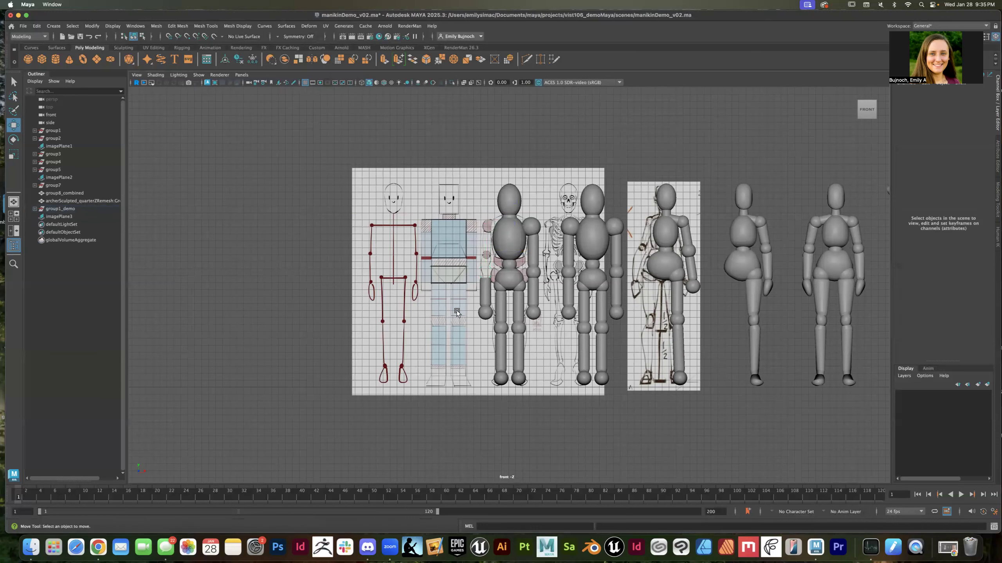
{"action": "left_click", "coordinate": [486, 315]}
{"action": "key", "text": "Delete"}
Step: Delete all pieces of group1_demo's left leg, from the hip joint down to the foot
{"action": "left_click", "coordinate": [499, 306]}
{"action": "key", "text": "Delete"}
{"action": "left_click", "coordinate": [495, 287]}
{"action": "key", "text": "Delete"}
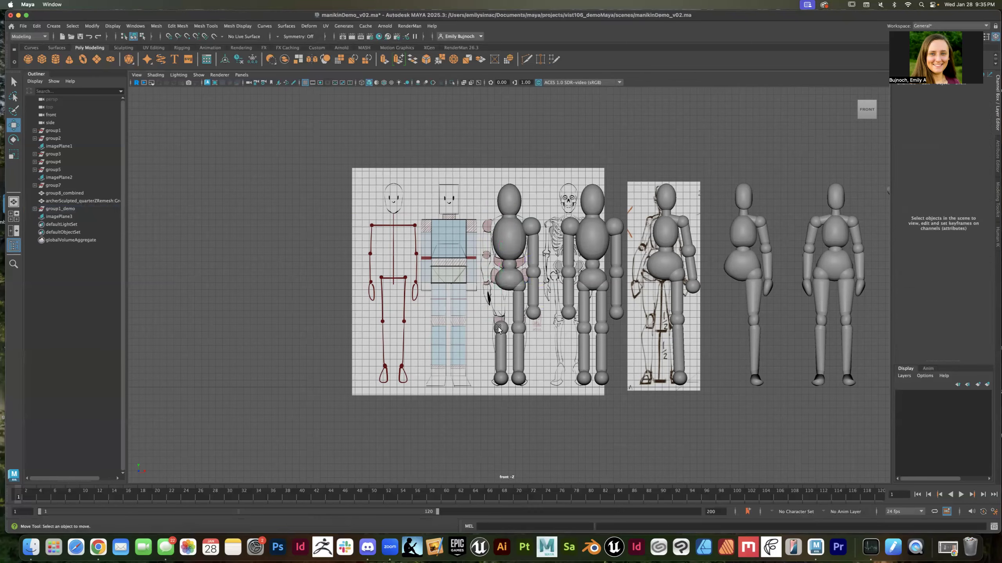
{"action": "left_click", "coordinate": [501, 374]}
{"action": "key", "text": "Delete"}
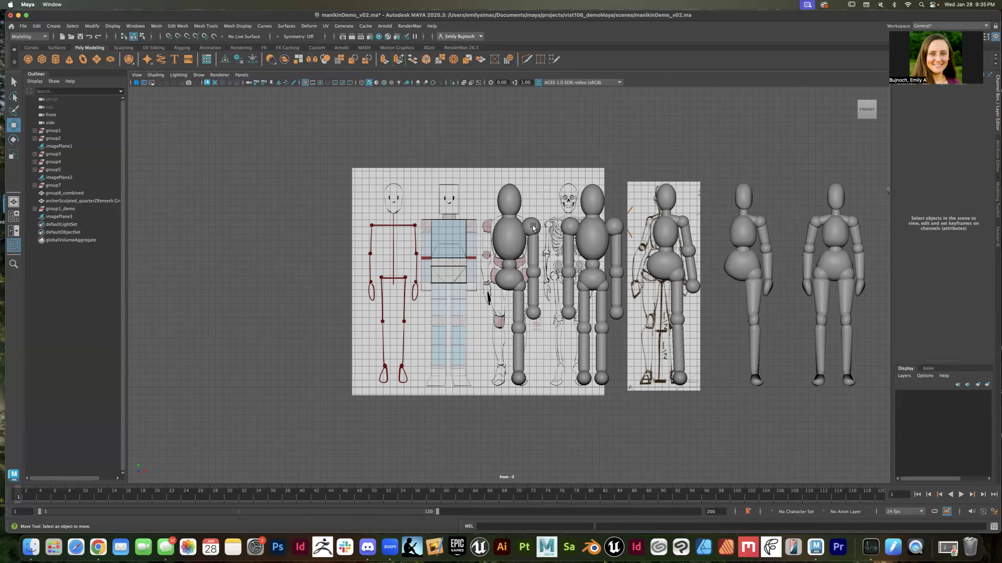
Step: Shorten group1_demo's right upper arm to 0.8 in Y, tilt it about 0.8° in Z and move it to about X 0.11, Y 1.5
{"action": "left_click", "coordinate": [534, 243]}
{"action": "key", "text": "e"}
{"action": "left_click_drag", "start_coordinate": [560, 239], "coordinate": [533, 210]}
{"action": "key", "text": "w"}
{"action": "key", "text": "e"}
{"action": "key", "text": "r"}
{"action": "key", "text": "w"}
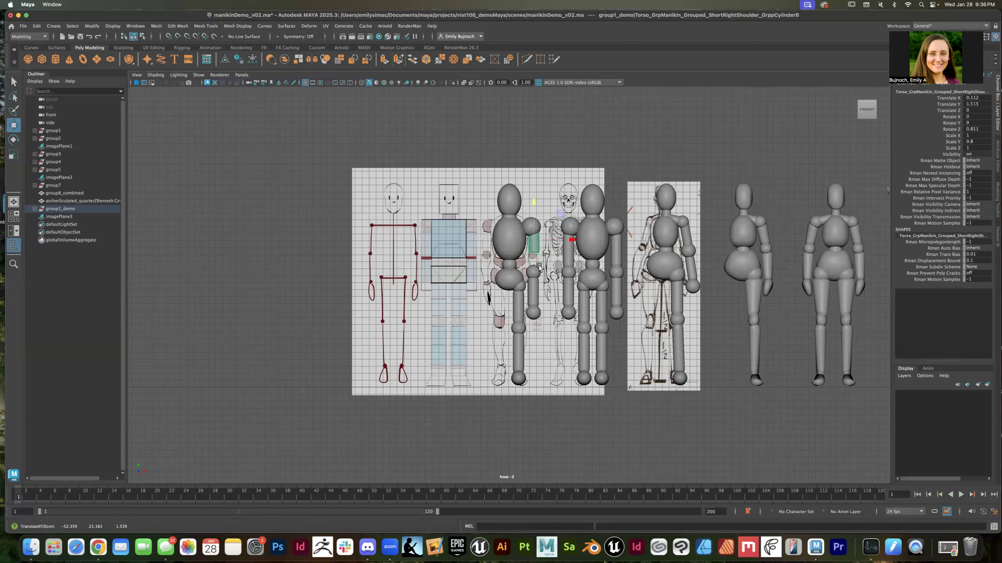
Step: Scale the right elbow sphere uniformly to about 0.82 and raise it to about 2.47 in Y
{"action": "left_click", "coordinate": [533, 272]}
{"action": "key", "text": "r"}
{"action": "left_click_drag", "start_coordinate": [534, 272], "coordinate": [533, 228]}
{"action": "key", "text": "w"}
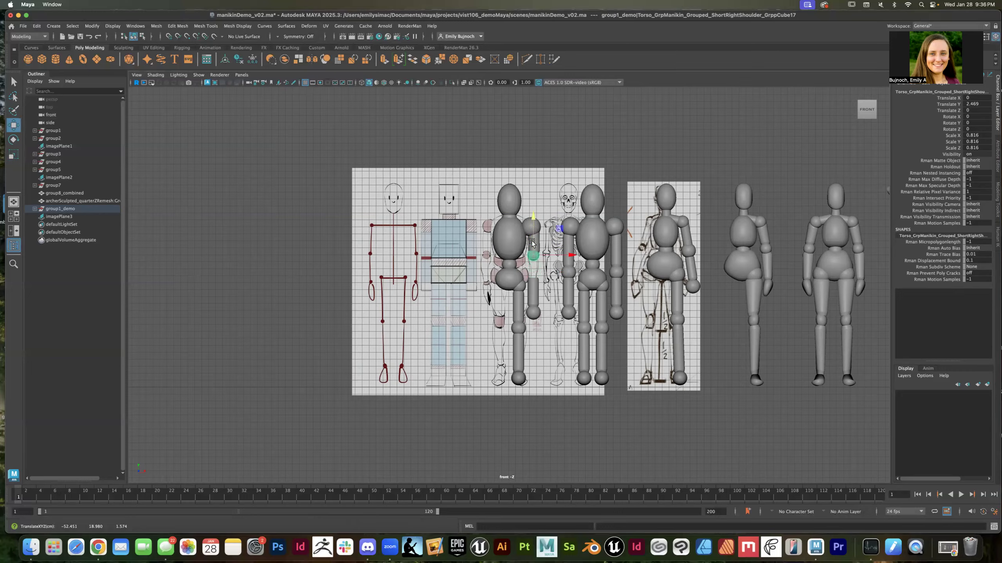
Step: Raise the right forearm to about 3.37 in Y and scale it uniformly to about 0.86
{"action": "left_click", "coordinate": [534, 294]}
{"action": "mouse_move", "coordinate": [534, 259]}
{"action": "left_mouse_down"}
{"action": "mouse_move", "coordinate": [535, 245]}
{"action": "mouse_move", "coordinate": [534, 272]}
{"action": "left_mouse_up"}
{"action": "key", "text": "r"}
{"action": "key", "text": "w"}
Step: Raise the right hand to about 3.37 in Y and reshape it with scale X about 0.69 and scale Y about 1.62
{"action": "left_click", "coordinate": [533, 312]}
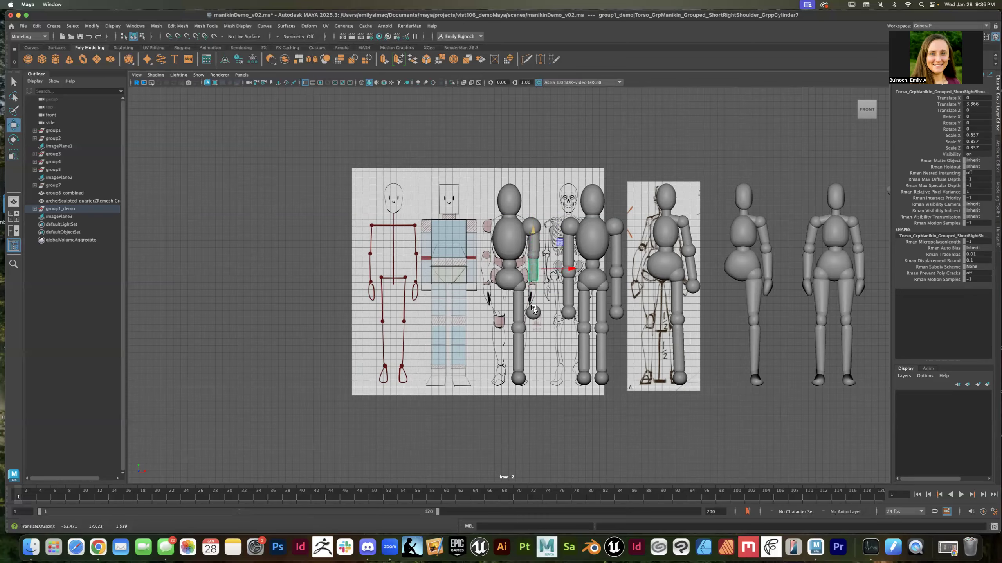
{"action": "left_click_drag", "start_coordinate": [533, 279], "coordinate": [535, 228]}
{"action": "key", "text": "r"}
{"action": "left_click_drag", "start_coordinate": [563, 286], "coordinate": [551, 286]}
{"action": "key", "text": "w"}
{"action": "left_click_drag", "start_coordinate": [531, 247], "coordinate": [532, 249]}
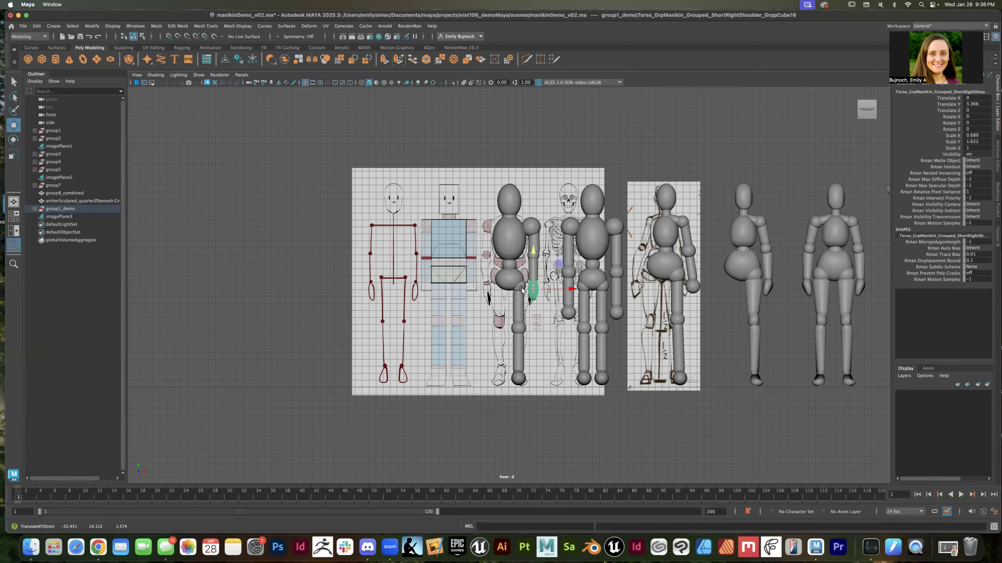
Step: Try rotating the right arm's selected pieces and hand together about 5.3° in Z, then undo the rotation
{"action": "left_click", "coordinate": [534, 246]}
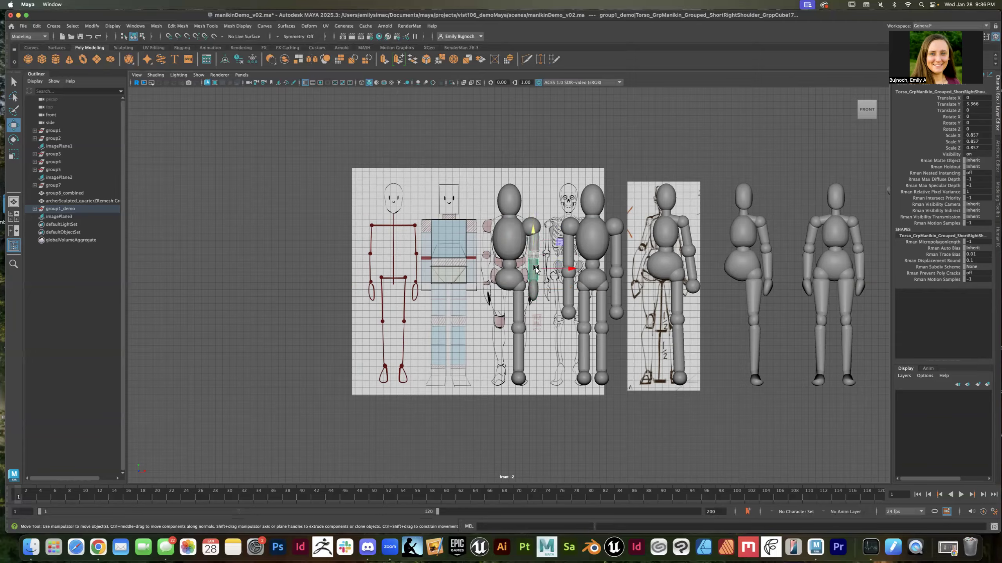
{"action": "left_click", "coordinate": [534, 284]}
{"action": "key", "text": "e"}
{"action": "left_click_drag", "start_coordinate": [553, 262], "coordinate": [551, 261]}
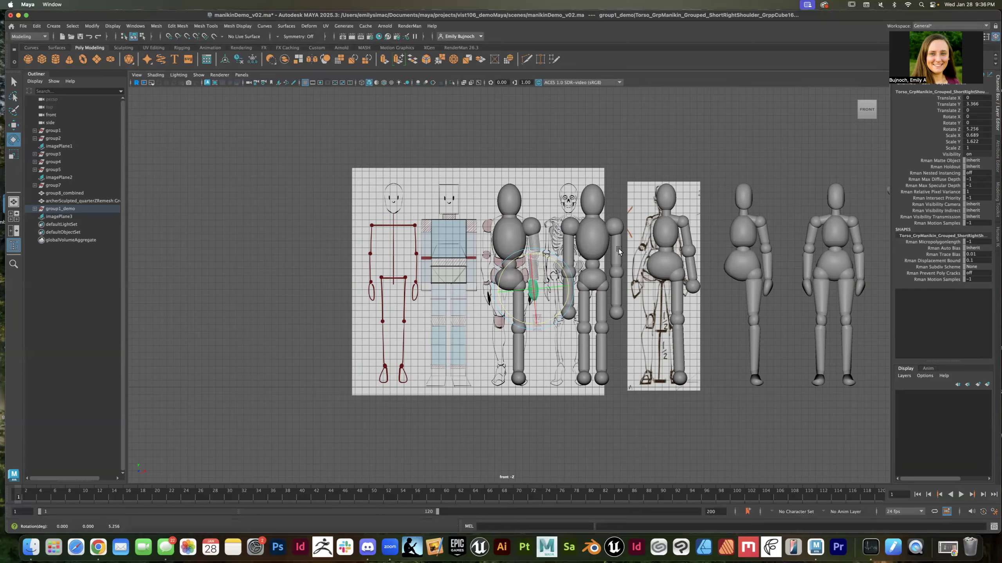
{"action": "key", "text": "z"}
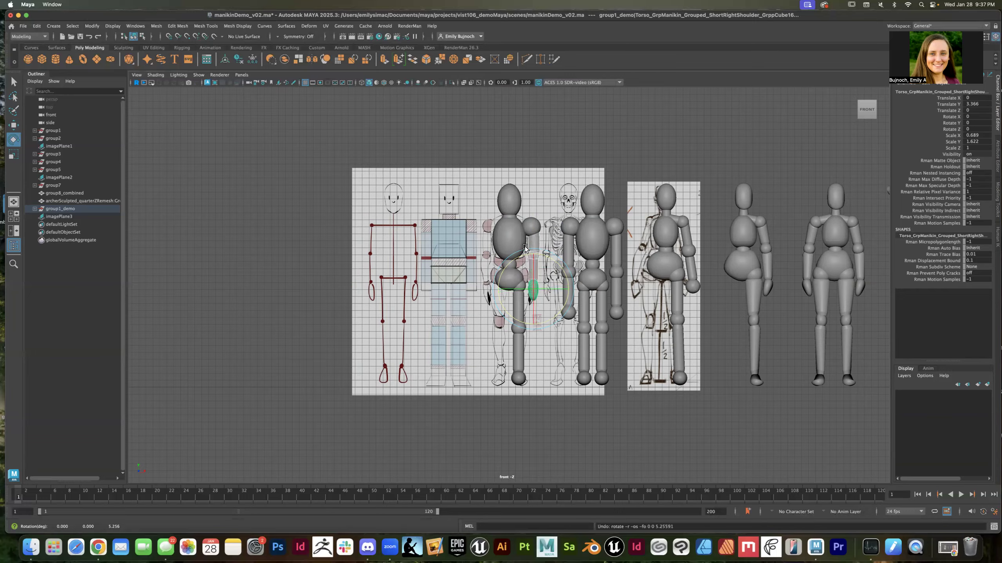
Step: Move the selected arm pieces' pivot up toward the shoulder and try rotating them about -1.3° in Z
{"action": "key", "text": "d"}
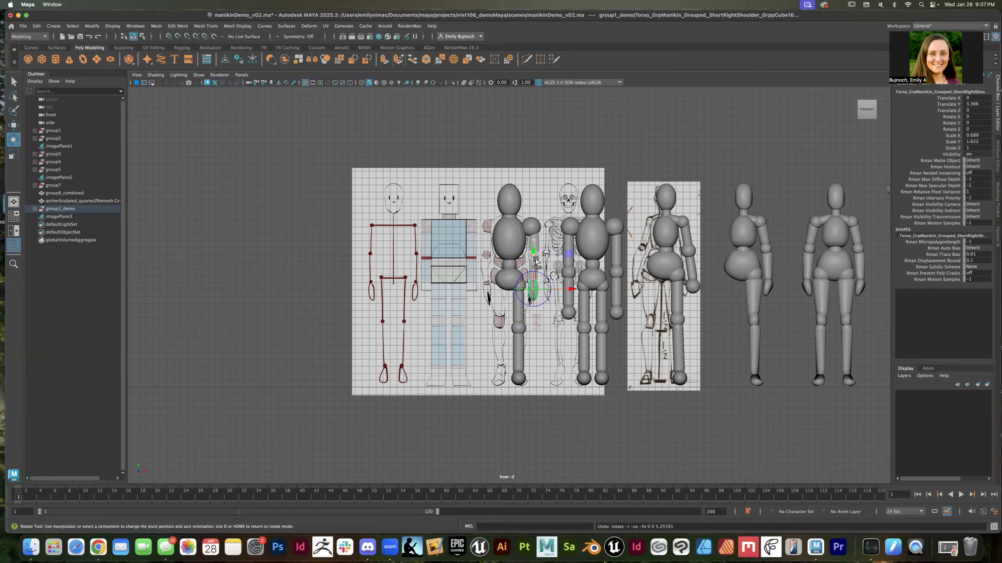
{"action": "left_click_drag", "start_coordinate": [533, 253], "coordinate": [535, 195]}
{"action": "key", "text": "d"}
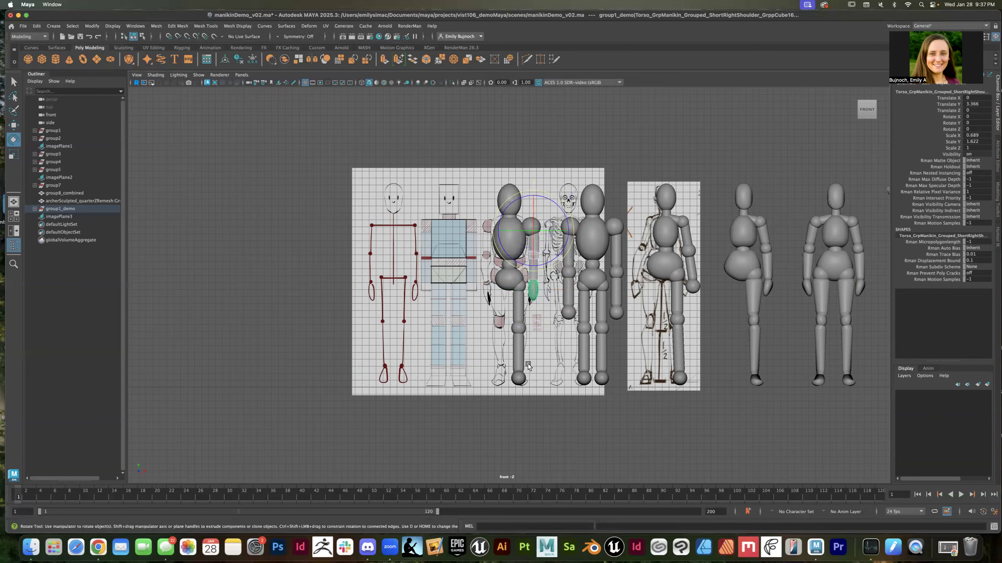
{"action": "mouse_move", "coordinate": [555, 202]}
{"action": "left_mouse_down"}
{"action": "mouse_move", "coordinate": [535, 191]}
{"action": "mouse_move", "coordinate": [554, 203]}
{"action": "left_mouse_up"}
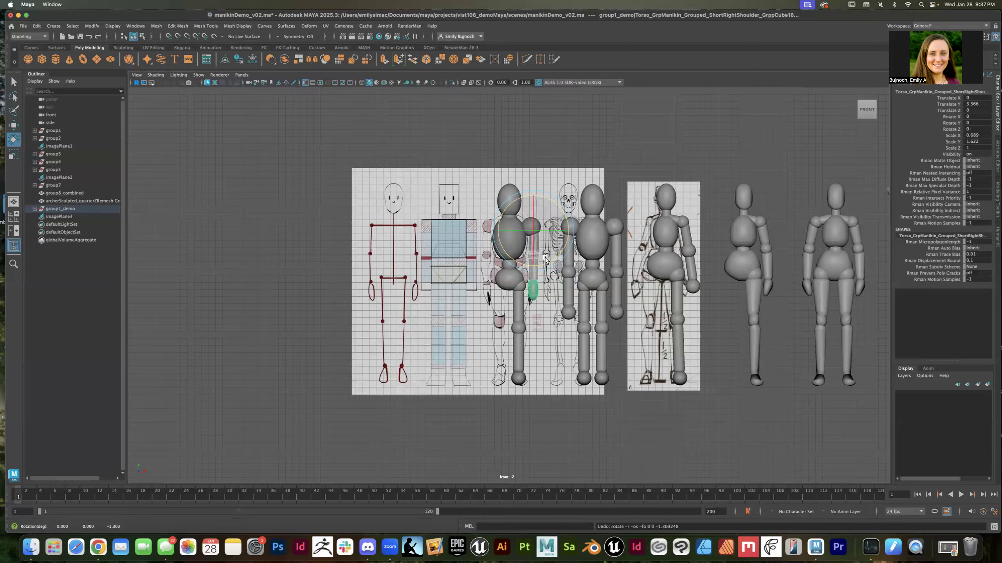
Step: Select the right arm's pieces below the shoulder and shift them slightly outward, bringing the upper arm to about 0.17 in X
{"action": "left_click", "coordinate": [534, 270]}
{"action": "left_click", "coordinate": [533, 270]}
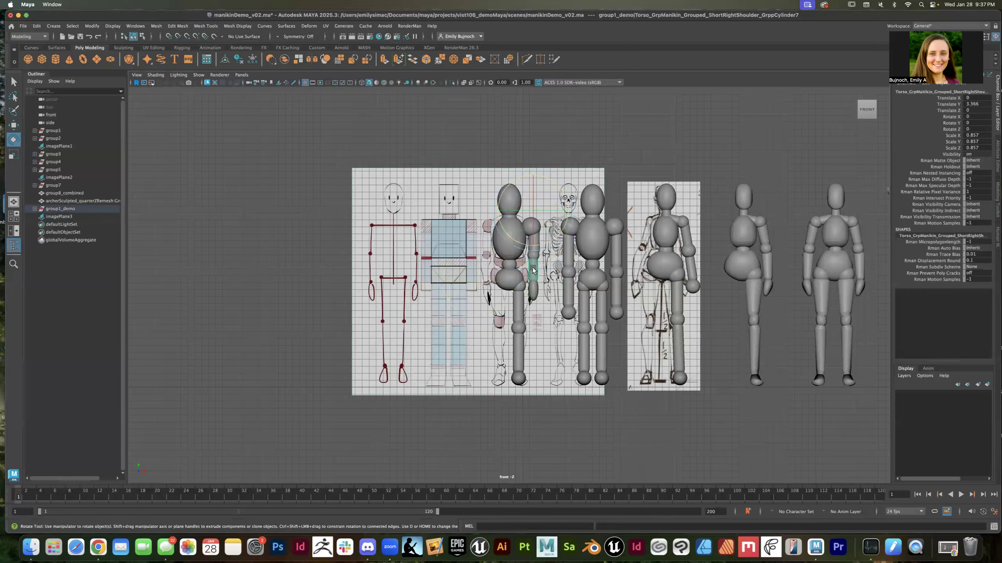
{"action": "key", "text": "w"}
{"action": "left_click", "coordinate": [536, 290]}
{"action": "left_click", "coordinate": [534, 252]}
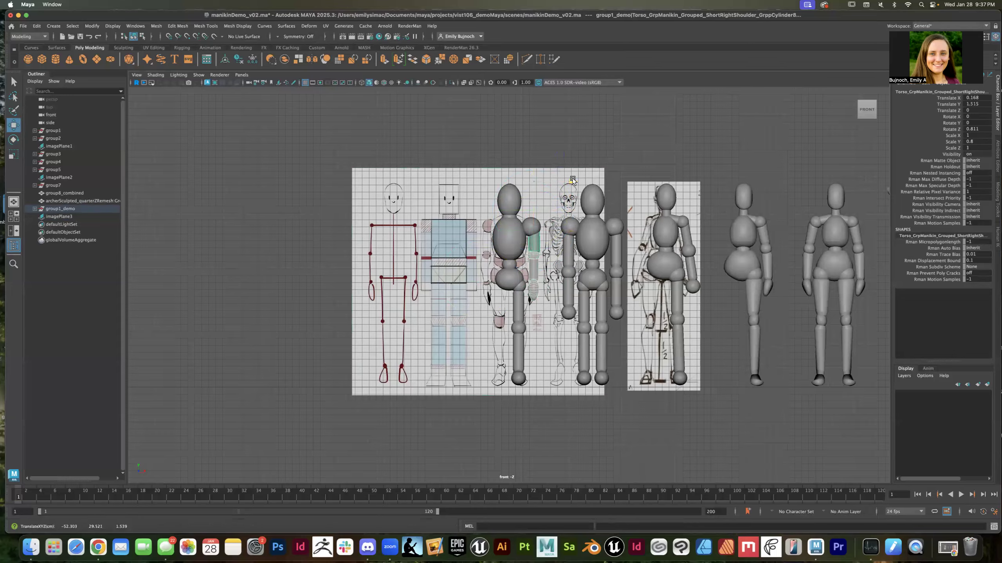
Step: Raise the right hip joint to about 0.73 in Y and the pelvis to about 0.56 in Y
{"action": "left_click", "coordinate": [522, 286]}
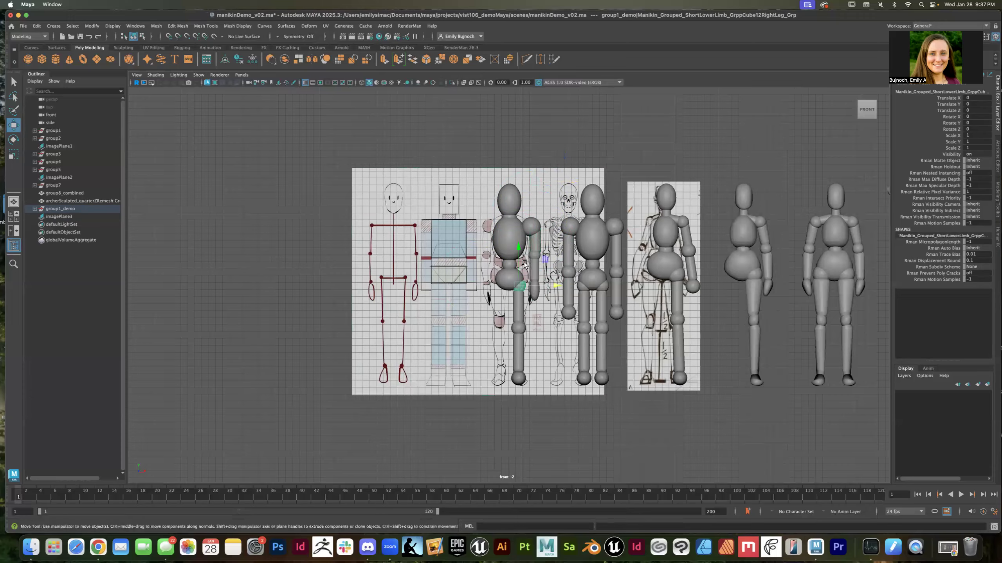
{"action": "left_click_drag", "start_coordinate": [520, 249], "coordinate": [520, 248]}
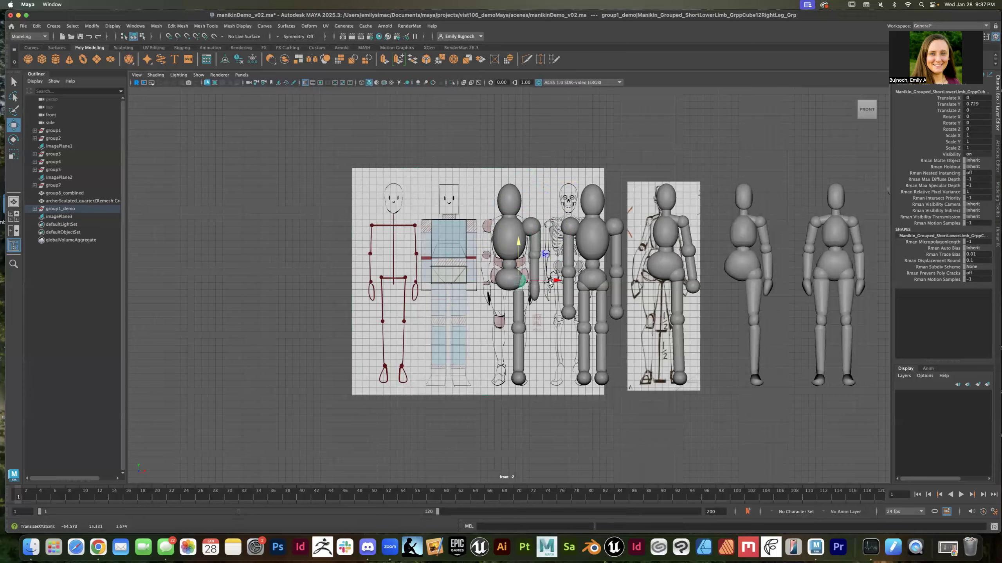
{"action": "left_click", "coordinate": [508, 280]}
{"action": "left_click_drag", "start_coordinate": [512, 246], "coordinate": [510, 238]}
{"action": "key", "text": "r"}
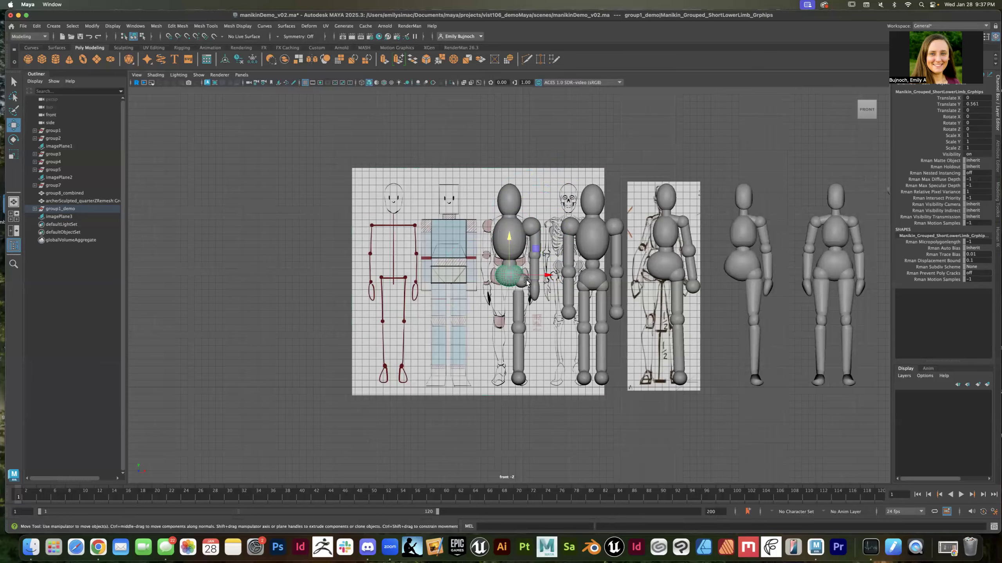
Step: Scale the right hip joint uniformly to about 1.21 and move it to about X 0.06, Y 1.18
{"action": "left_click", "coordinate": [527, 284]}
{"action": "left_click_drag", "start_coordinate": [521, 280], "coordinate": [524, 284]}
{"action": "key", "text": "w"}
{"action": "left_click_drag", "start_coordinate": [522, 242], "coordinate": [556, 279]}
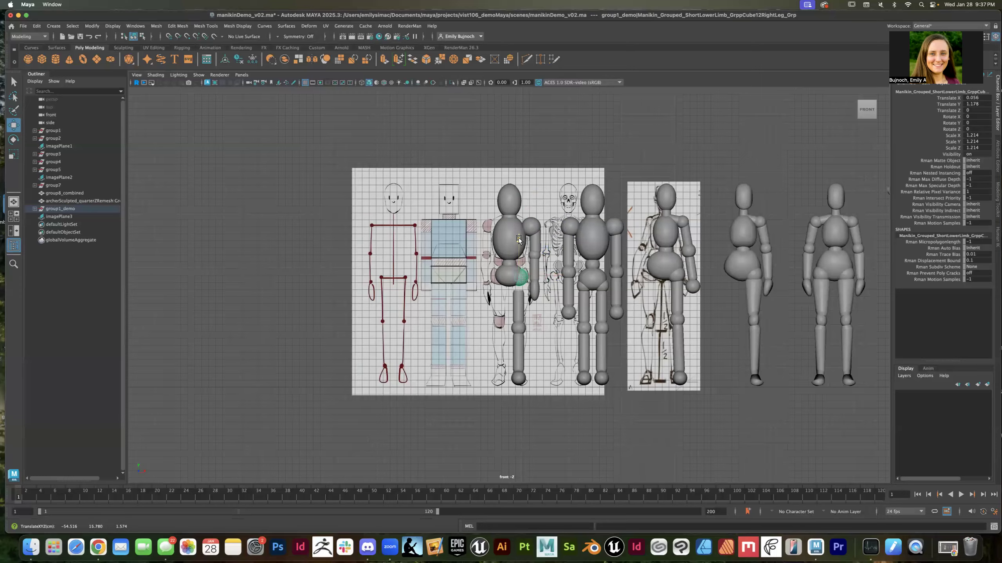
Step: Move the right thigh to about X 0.28, Y 1.07 and scale it uniformly to about 1.28
{"action": "left_click", "coordinate": [519, 302]}
{"action": "left_click_drag", "start_coordinate": [520, 263], "coordinate": [520, 263]}
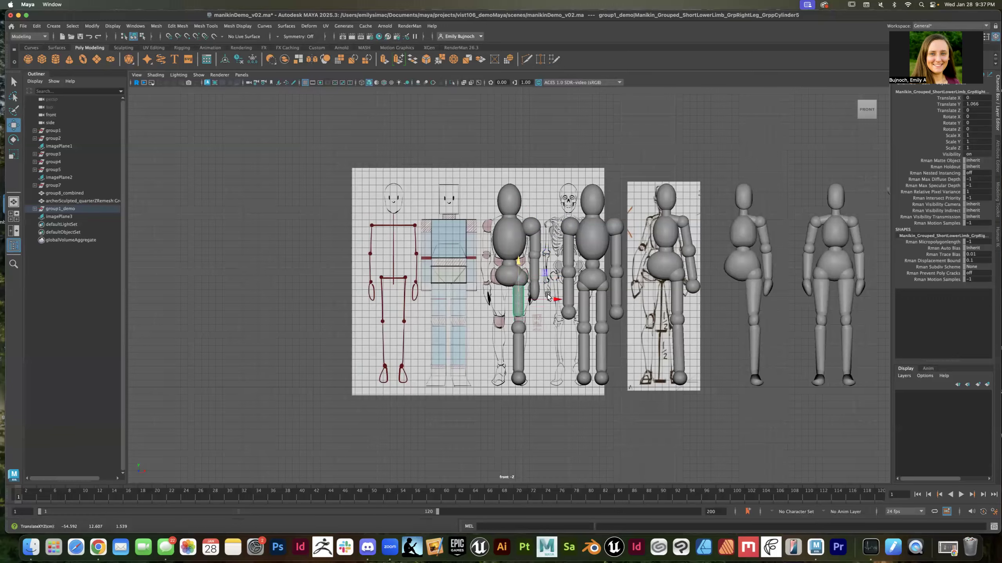
{"action": "left_click_drag", "start_coordinate": [557, 300], "coordinate": [529, 306]}
{"action": "key", "text": "r"}
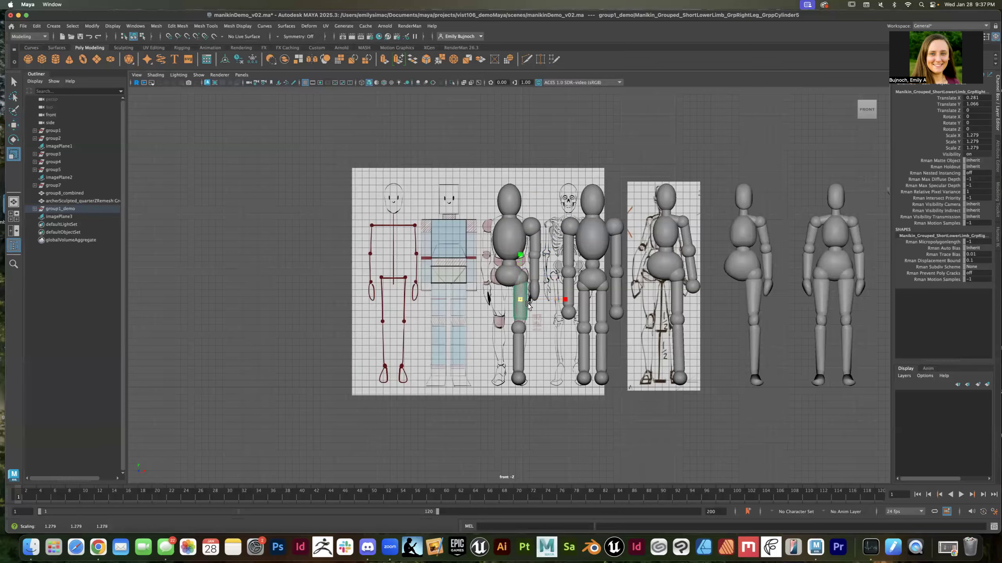
{"action": "key", "text": "w"}
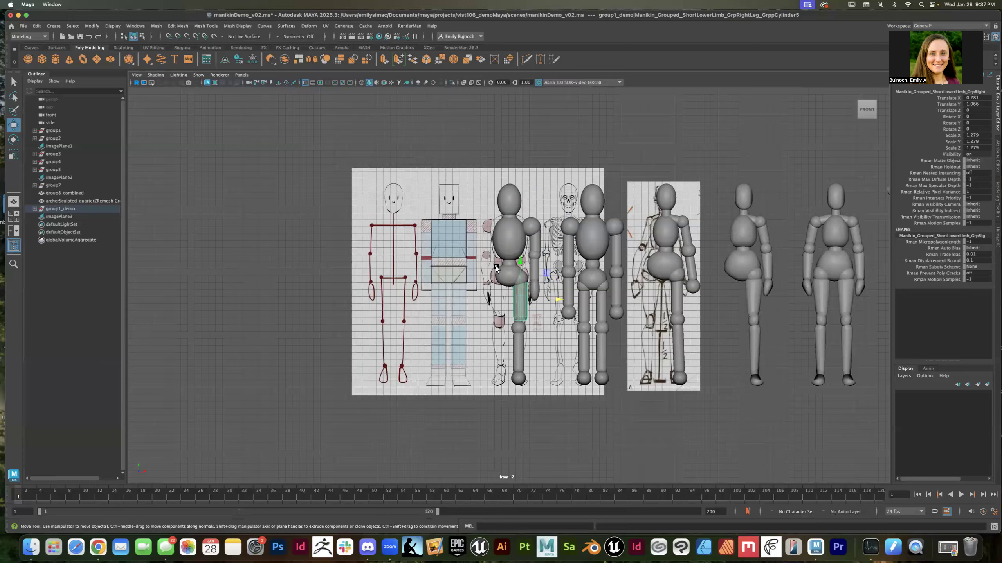
Step: Move the right knee sphere to about X 0.28, Y 0.79, aligning it beneath the thigh
{"action": "left_click", "coordinate": [516, 330]}
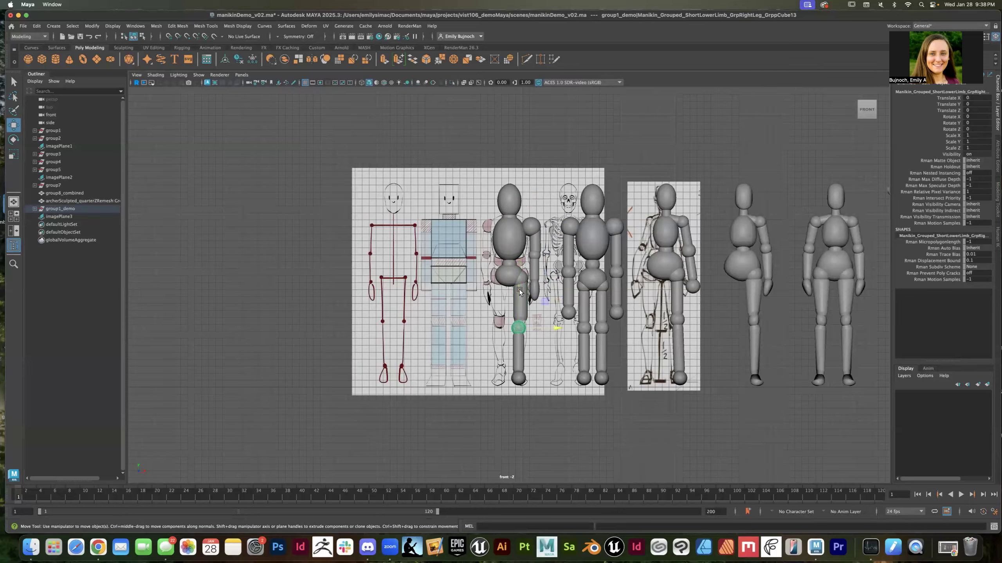
{"action": "left_click_drag", "start_coordinate": [519, 285], "coordinate": [520, 284]}
{"action": "left_click_drag", "start_coordinate": [555, 324], "coordinate": [558, 324]}
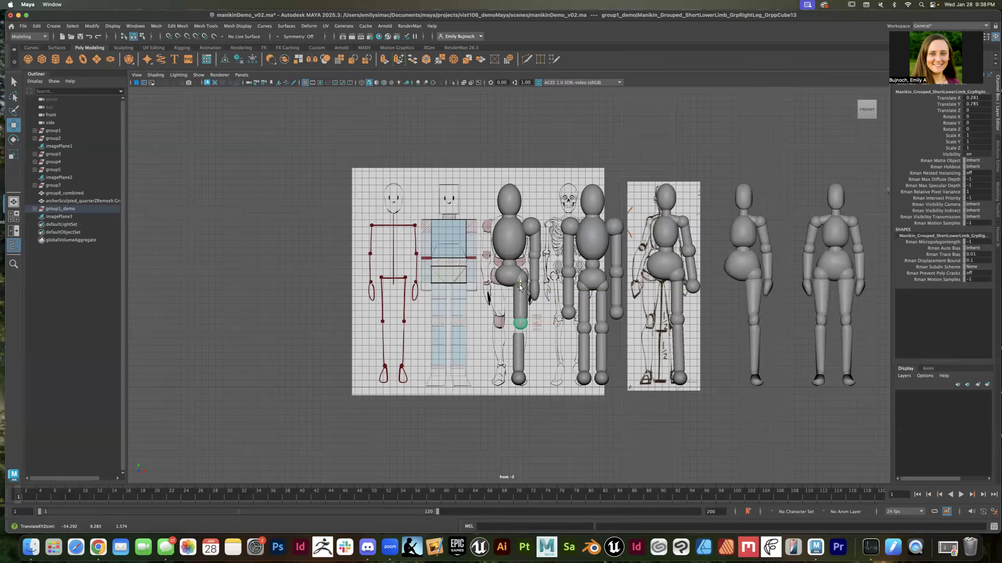
Step: Move the right lower leg to about X 0.28, Y 0.95 and the right foot to about X 0.28, Y 1.01
{"action": "left_click", "coordinate": [518, 342]}
{"action": "left_click_drag", "start_coordinate": [520, 318], "coordinate": [557, 346]}
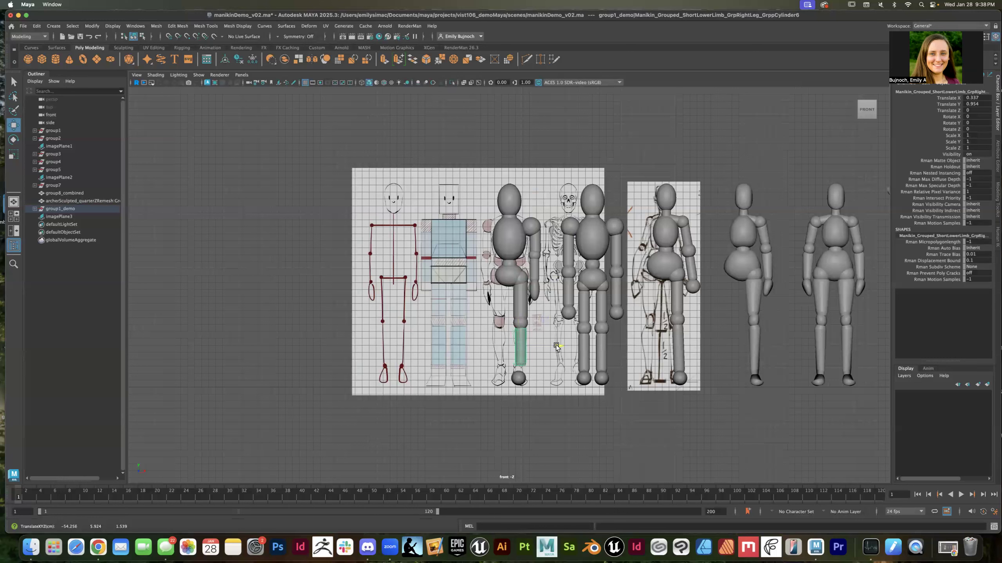
{"action": "left_click", "coordinate": [521, 378]}
{"action": "left_click_drag", "start_coordinate": [518, 349], "coordinate": [559, 372]}
{"action": "key", "text": "e"}
{"action": "key", "text": "w"}
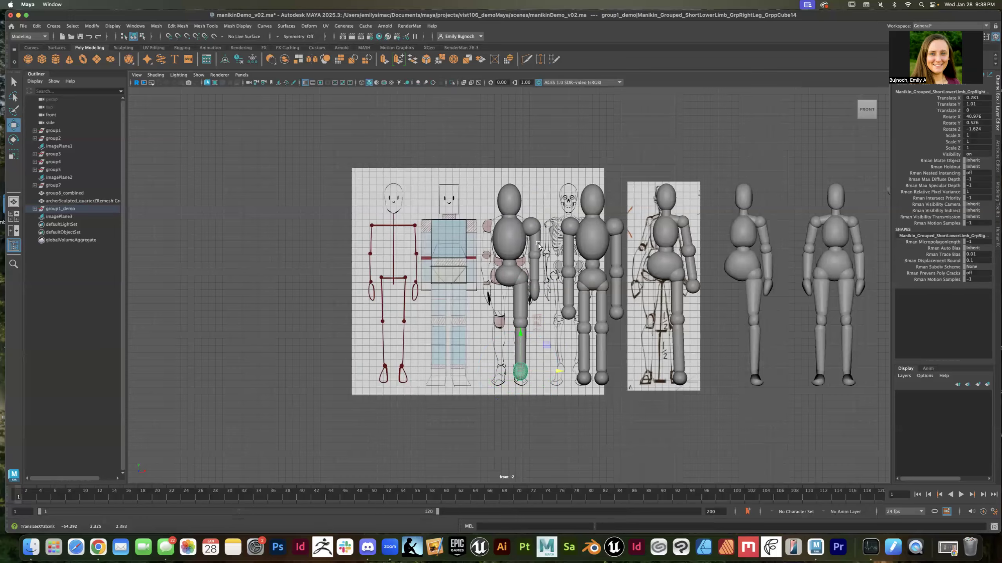
Step: Enlarge the waist joint uniformly to bridge the torso and pelvis, and scale the torso uniformly to about 1.12
{"action": "left_click", "coordinate": [508, 270]}
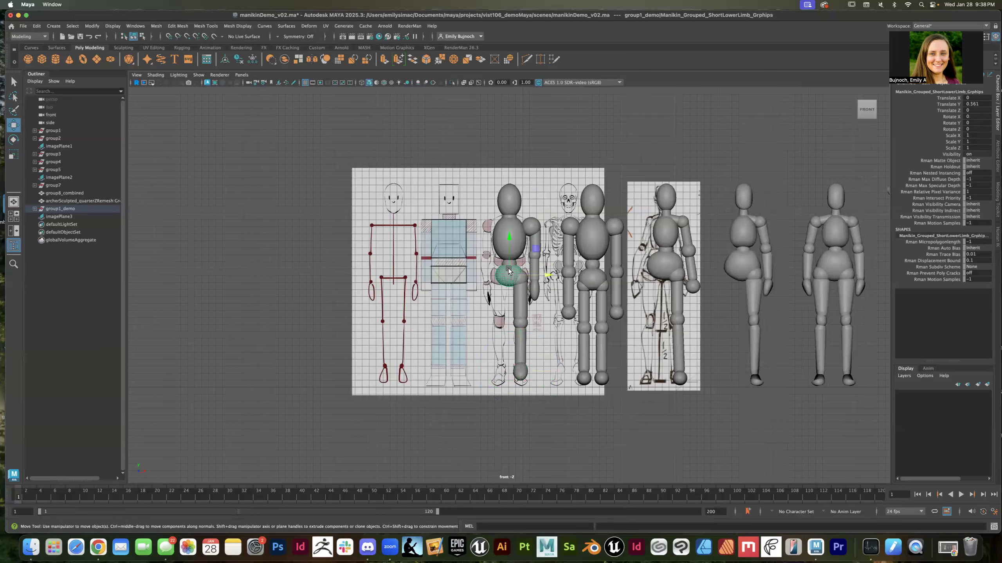
{"action": "left_click", "coordinate": [508, 263]}
{"action": "key", "text": "r"}
{"action": "left_click_drag", "start_coordinate": [514, 266], "coordinate": [528, 270]}
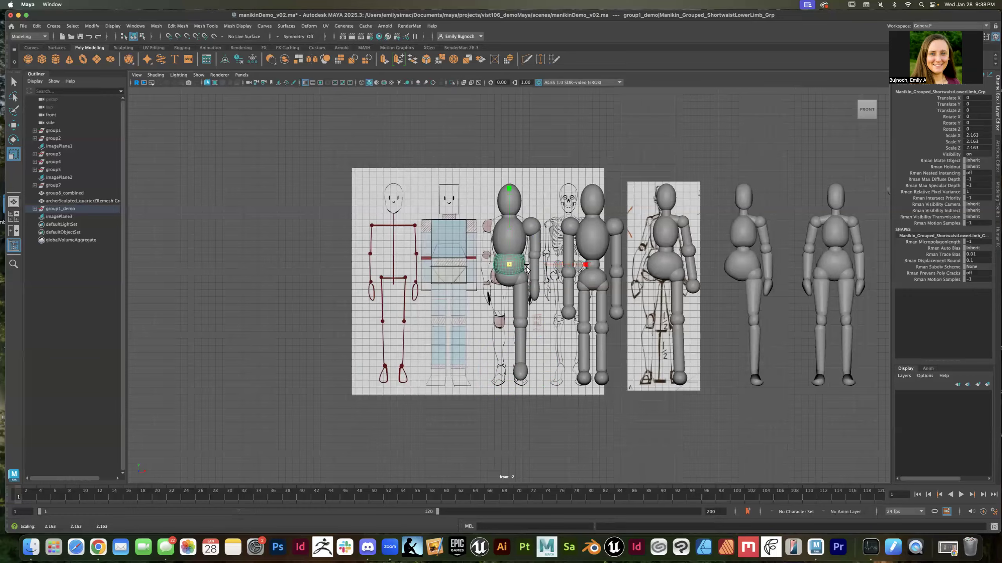
{"action": "left_click_drag", "start_coordinate": [525, 267], "coordinate": [521, 265]}
{"action": "left_click", "coordinate": [511, 239]}
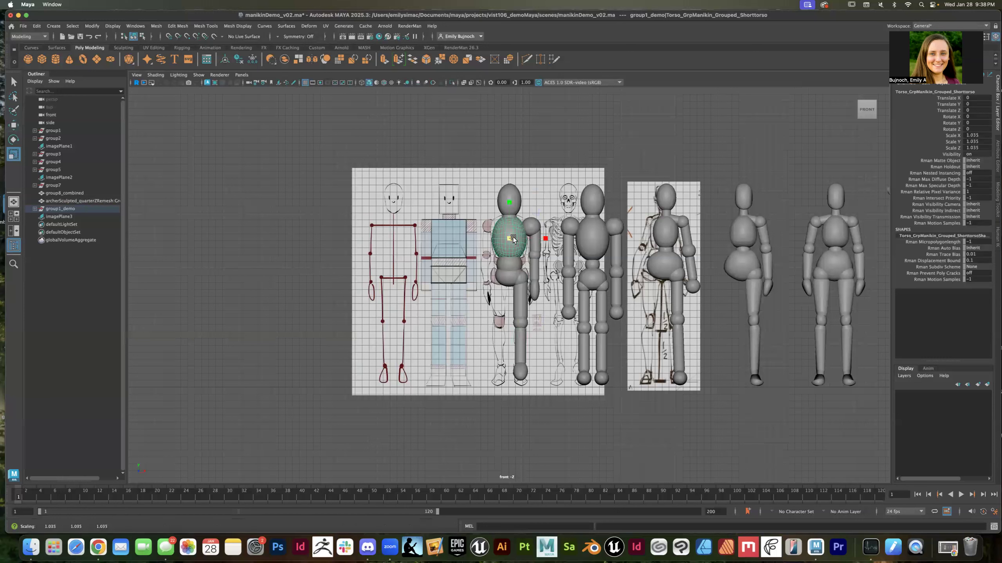
Step: Raise the head to about 0.79 in Y and the neck to about 0.62 in Y
{"action": "left_click", "coordinate": [507, 194]}
{"action": "key", "text": "w"}
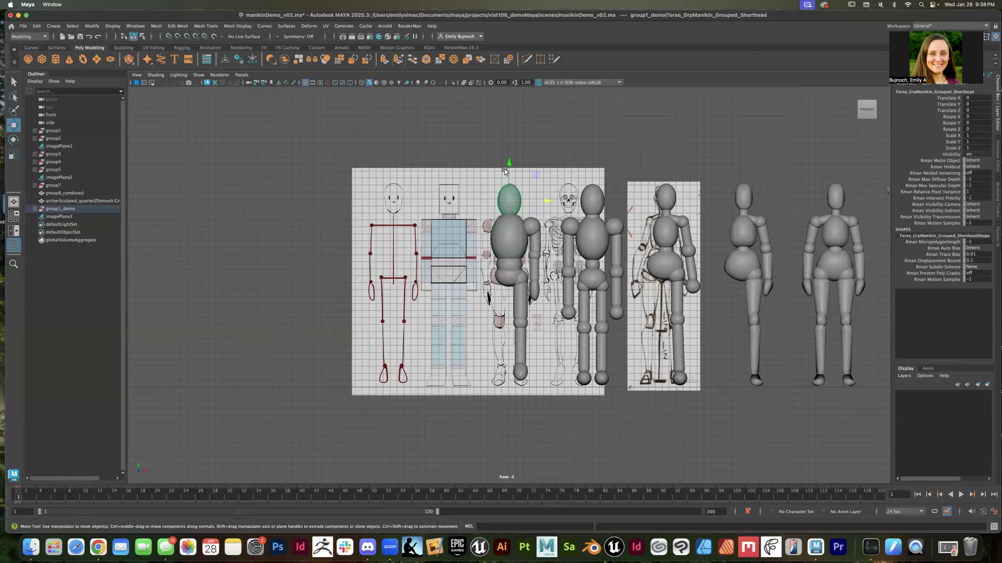
{"action": "mouse_move", "coordinate": [508, 162]}
{"action": "left_mouse_down"}
{"action": "mouse_move", "coordinate": [512, 134]}
{"action": "mouse_move", "coordinate": [511, 158]}
{"action": "left_mouse_up"}
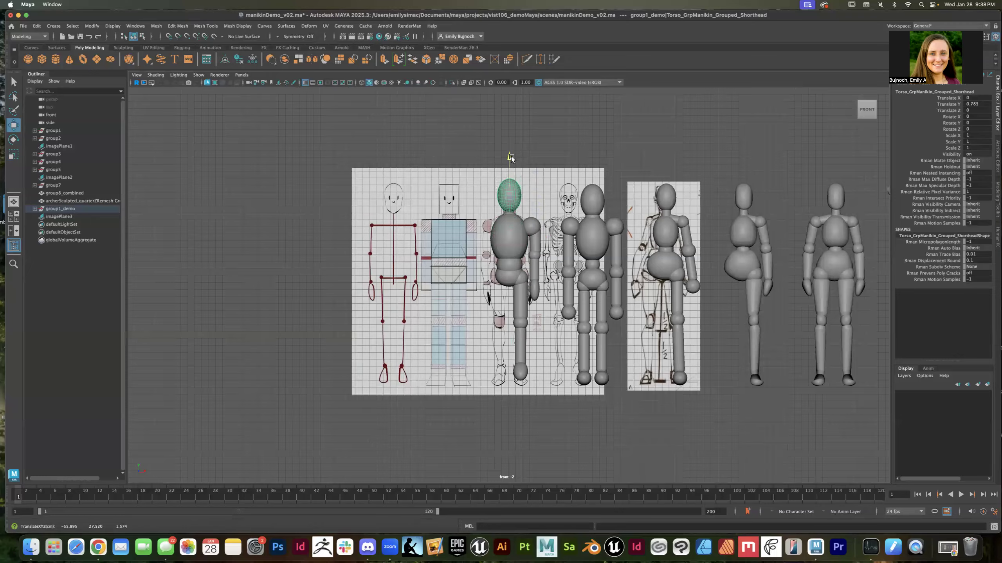
{"action": "left_click", "coordinate": [510, 213]}
{"action": "left_click_drag", "start_coordinate": [510, 188], "coordinate": [510, 185]}
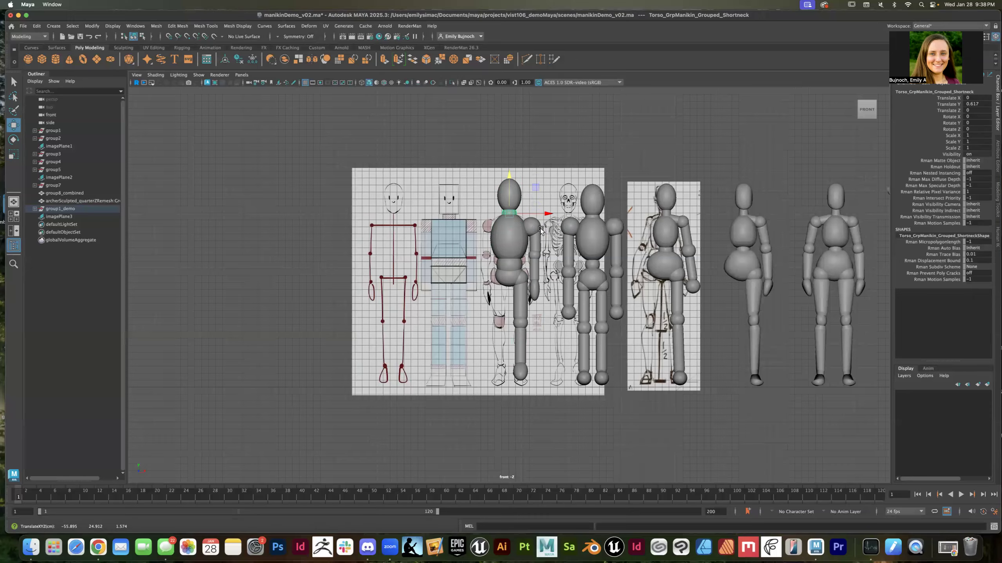
Step: Move the pivot of the duplicate mannequin's right upper arm down to the middle of the arm cylinder
{"action": "left_click", "coordinate": [677, 219]}
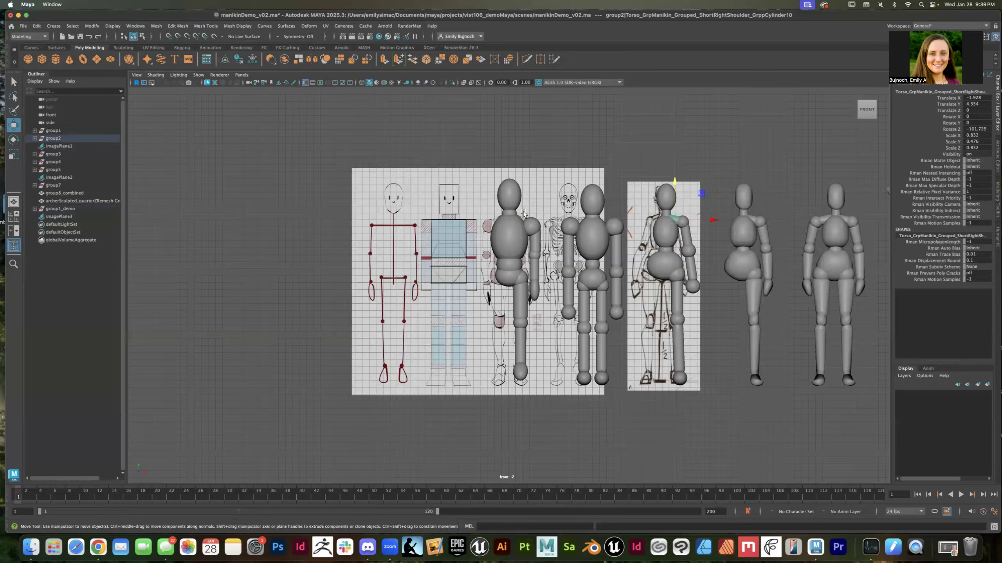
{"action": "left_click", "coordinate": [530, 233]}
{"action": "left_click_drag", "start_coordinate": [572, 180], "coordinate": [570, 180]}
{"action": "key", "text": "d"}
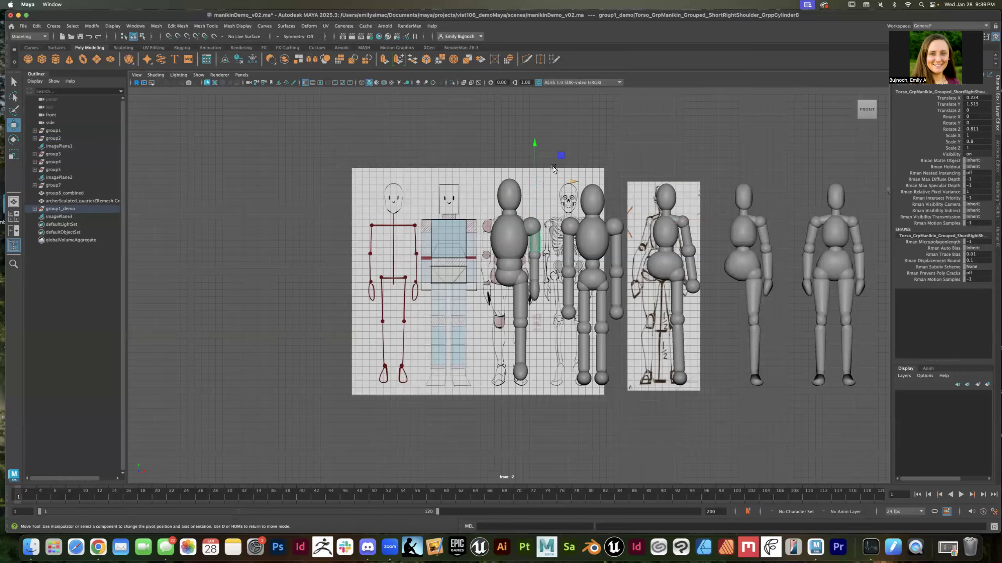
{"action": "left_click_drag", "start_coordinate": [535, 148], "coordinate": [531, 204]}
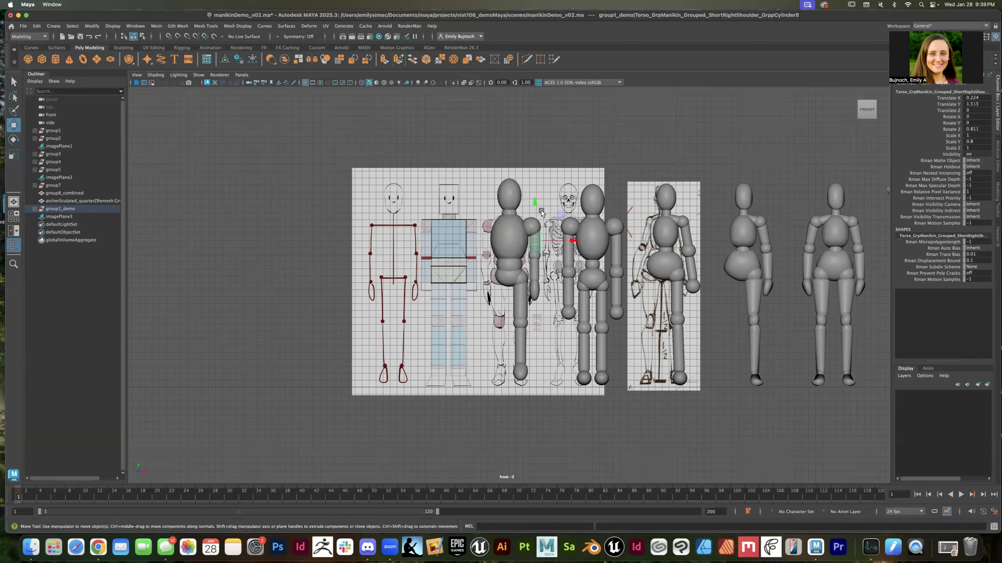
{"action": "left_click_drag", "start_coordinate": [538, 203], "coordinate": [535, 200], "text": "alt"}
{"action": "left_click_drag", "start_coordinate": [536, 202], "coordinate": [537, 183]}
{"action": "key", "text": "ctrl+z"}
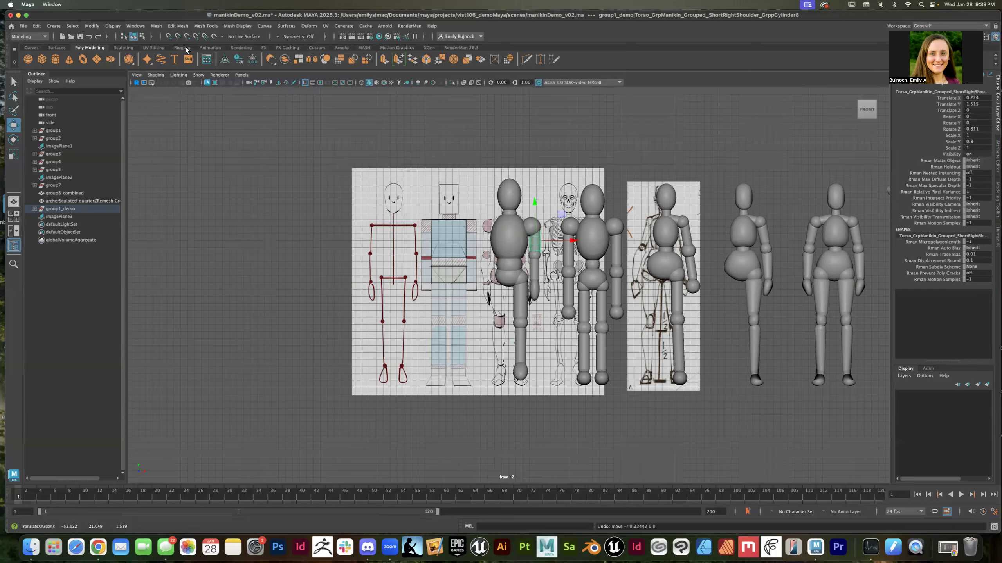
Step: Duplicate the right upper arm cylinder and place it as a collarbone at about X -1.57, Y 4.32, rotated about 78° in Z
{"action": "left_click", "coordinate": [37, 26]}
{"action": "left_click", "coordinate": [63, 148]}
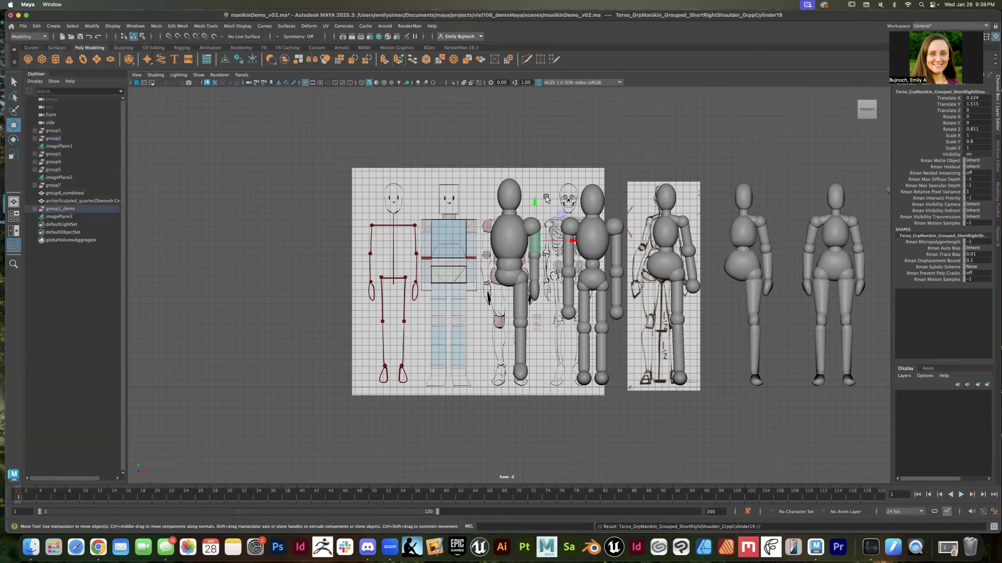
{"action": "left_click_drag", "start_coordinate": [533, 202], "coordinate": [537, 173]}
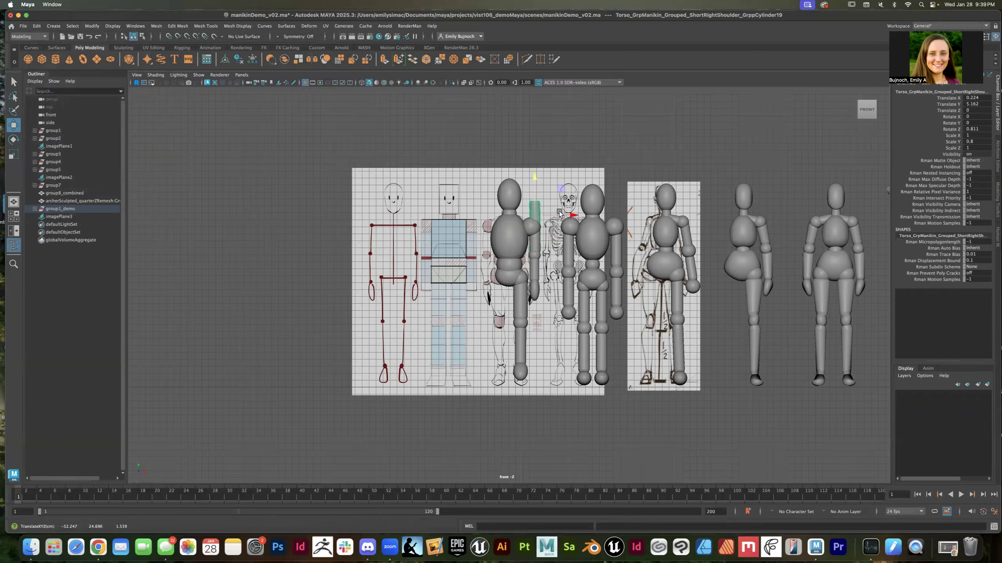
{"action": "left_click_drag", "start_coordinate": [569, 218], "coordinate": [520, 184]}
{"action": "key", "text": "e"}
{"action": "key", "text": "w"}
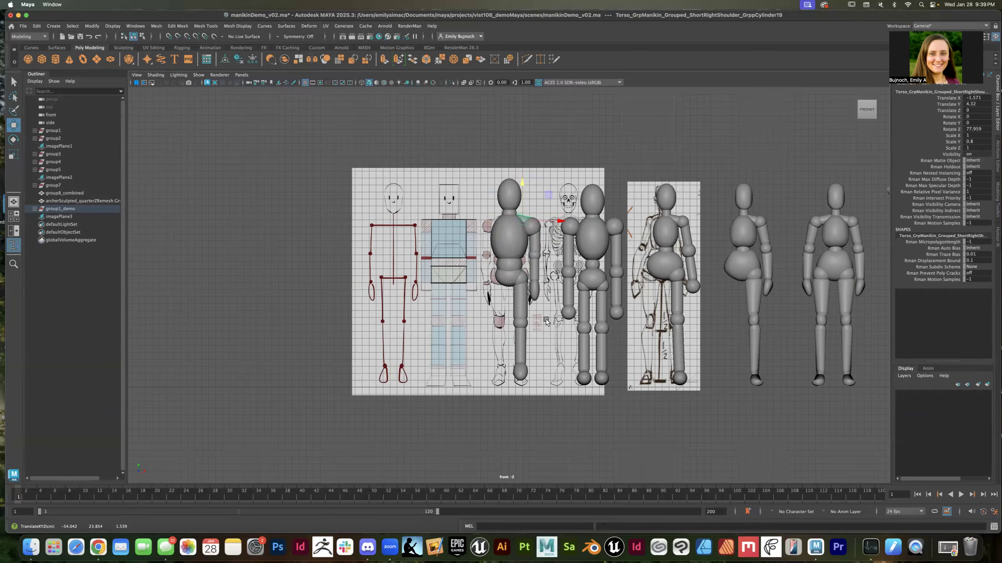
Step: In the perspective view, push the side-by-side anatomical reference image plane back to about -9.37 in Z
{"action": "left_click", "coordinate": [241, 74]}
{"action": "left_click_drag", "start_coordinate": [421, 135], "coordinate": [516, 145], "text": "alt"}
{"action": "scroll", "coordinate": [549, 142], "scroll_direction": "up", "scroll_amount": 2}
{"action": "left_click", "coordinate": [549, 142]}
{"action": "scroll", "coordinate": [549, 143], "scroll_direction": "up", "scroll_amount": 3}
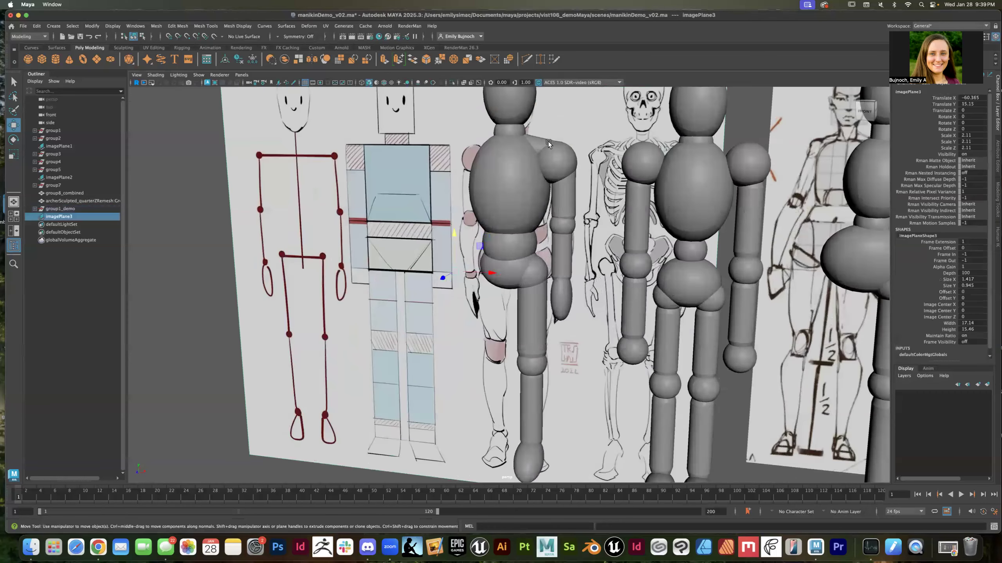
{"action": "scroll", "coordinate": [548, 143], "scroll_direction": "down", "scroll_amount": 5}
{"action": "left_click_drag", "start_coordinate": [579, 156], "coordinate": [517, 283], "text": "alt"}
{"action": "left_click_drag", "start_coordinate": [566, 311], "coordinate": [490, 284], "text": "alt"}
{"action": "scroll", "coordinate": [538, 279], "scroll_direction": "down", "scroll_amount": 4}
{"action": "scroll", "coordinate": [538, 279], "scroll_direction": "up", "scroll_amount": 3}
{"action": "scroll", "coordinate": [538, 280], "scroll_direction": "up", "scroll_amount": 3}
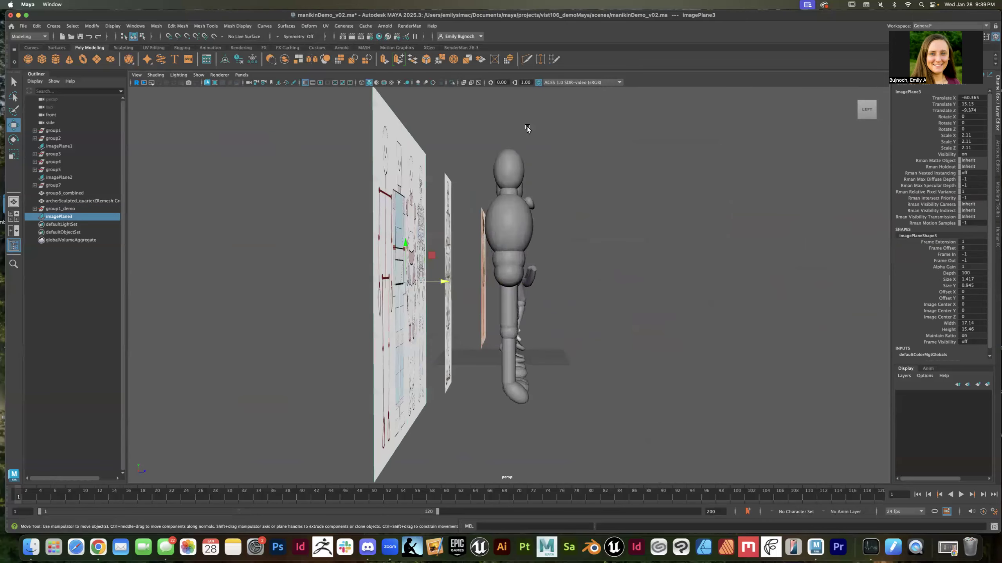
Step: Rotate the head to about 4.7° and the torso to about -9.5° around X
{"action": "left_click", "coordinate": [518, 168]}
{"action": "key", "text": "e"}
{"action": "left_click_drag", "start_coordinate": [541, 185], "coordinate": [540, 187]}
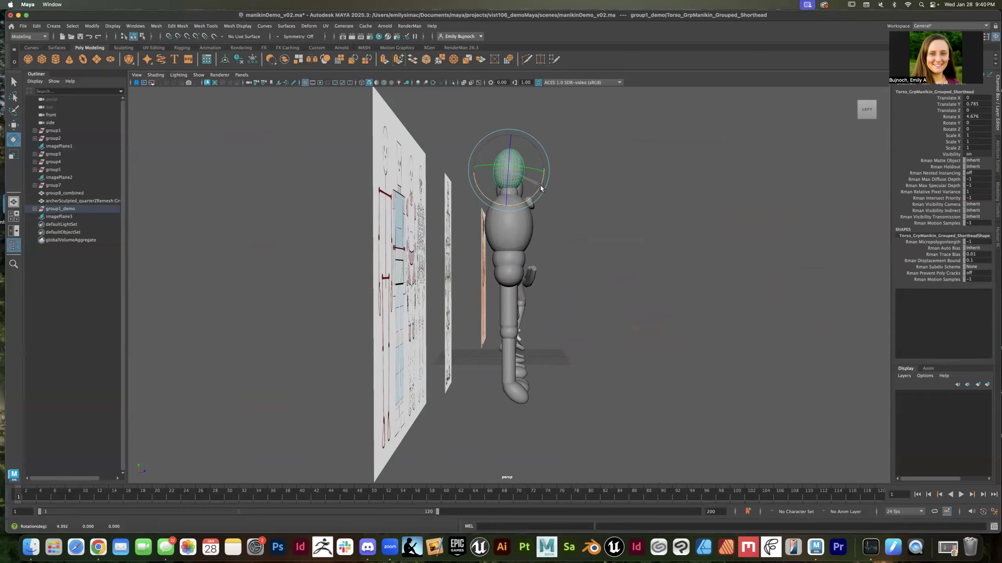
{"action": "left_click", "coordinate": [521, 226]}
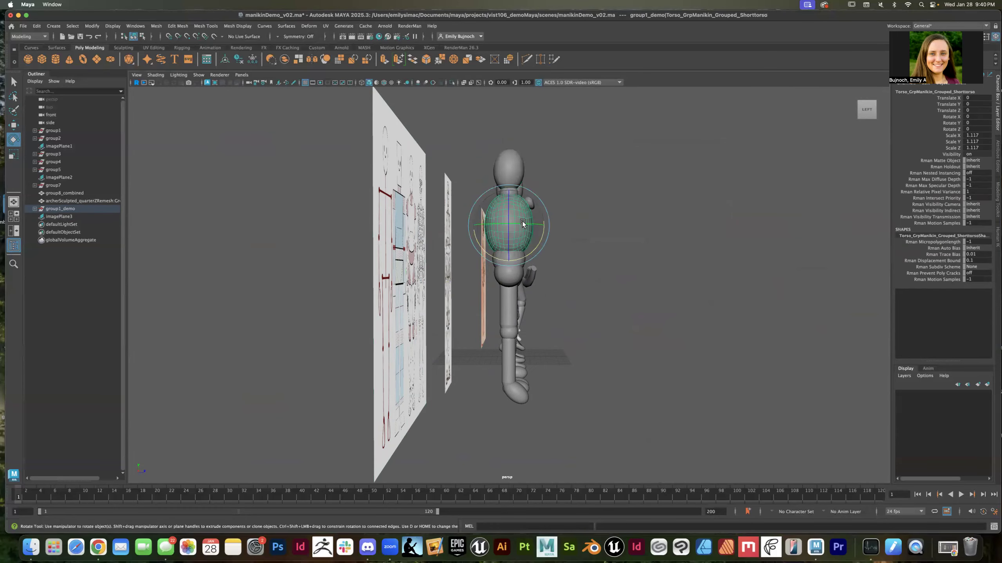
{"action": "left_click_drag", "start_coordinate": [543, 233], "coordinate": [546, 229]}
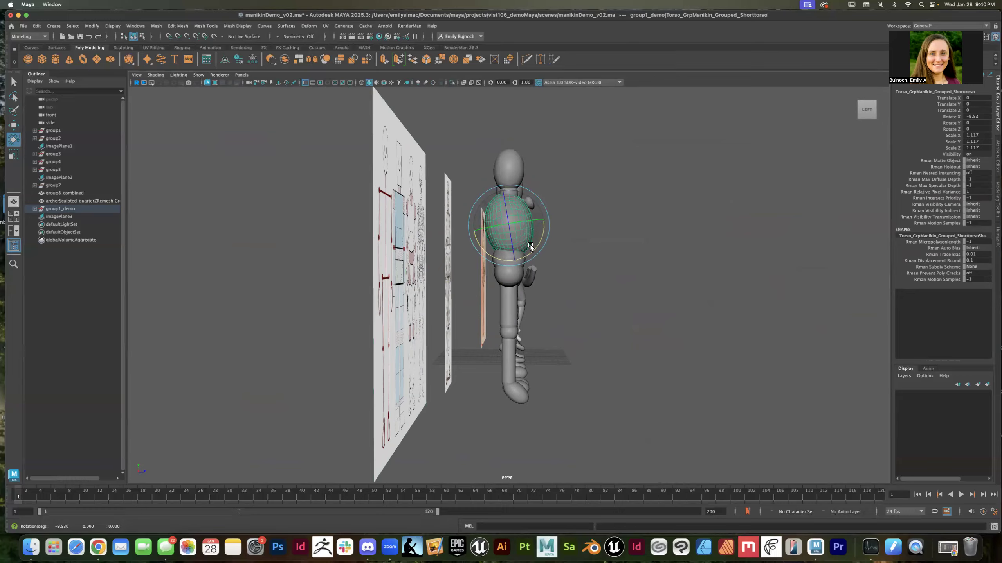
Step: Scale the pelvis to about 1.15 in Z and move it back to about -0.44 in Z
{"action": "left_click", "coordinate": [506, 274]}
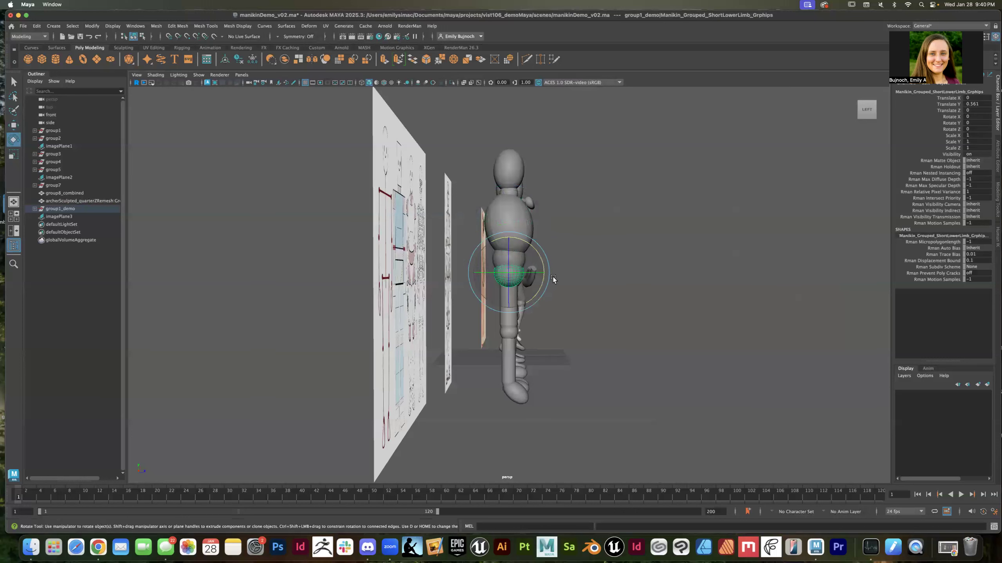
{"action": "left_click_drag", "start_coordinate": [623, 278], "coordinate": [543, 275], "text": "alt"}
{"action": "key", "text": "r"}
{"action": "key", "text": "w"}
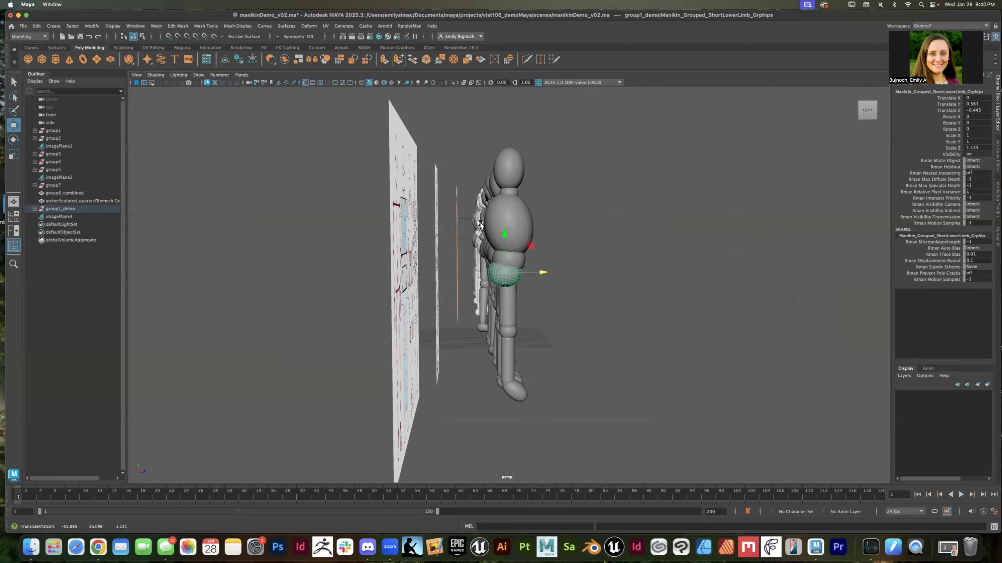
Step: Deepen the right thigh by scaling it to about 1.47 in Z
{"action": "left_click_drag", "start_coordinate": [585, 268], "coordinate": [520, 240], "text": "alt"}
{"action": "left_click", "coordinate": [518, 312]}
{"action": "key", "text": "r"}
Step: Center the right elbow joint's pivot on the sphere and move the joint back to about -0.35 in Z
{"action": "left_click", "coordinate": [521, 247]}
{"action": "key", "text": "w"}
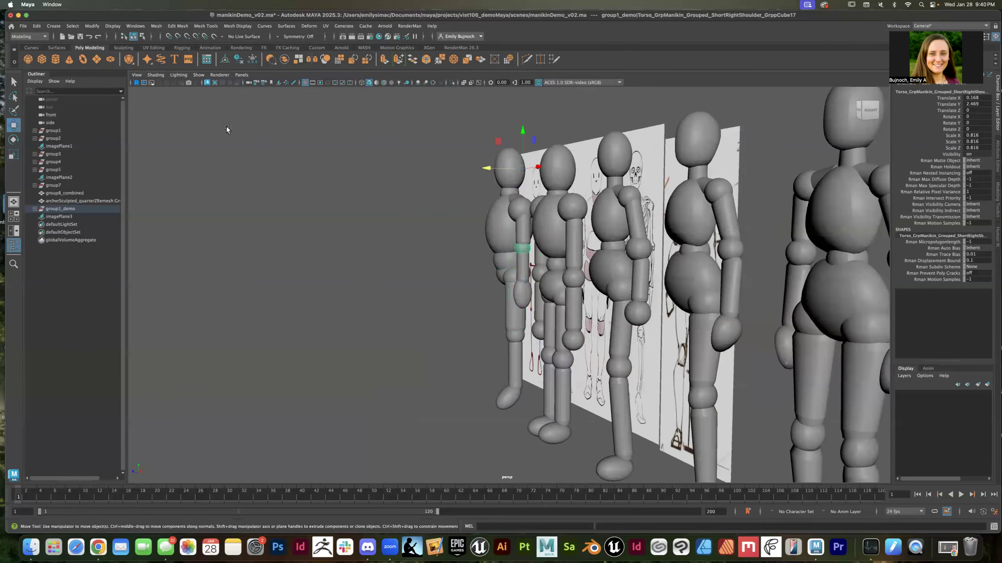
{"action": "key", "text": "d"}
{"action": "left_click_drag", "start_coordinate": [523, 133], "coordinate": [522, 208]}
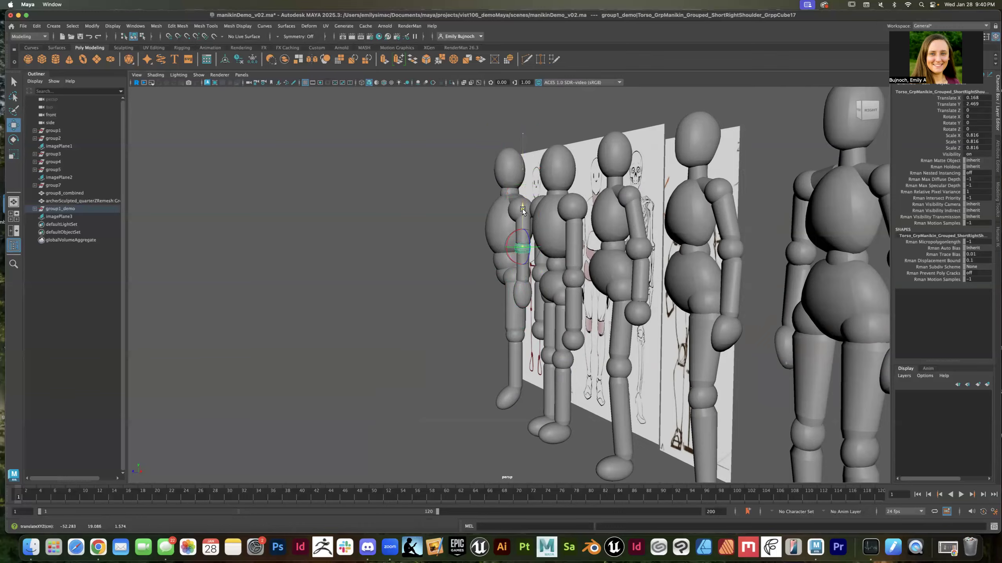
{"action": "key", "text": "d"}
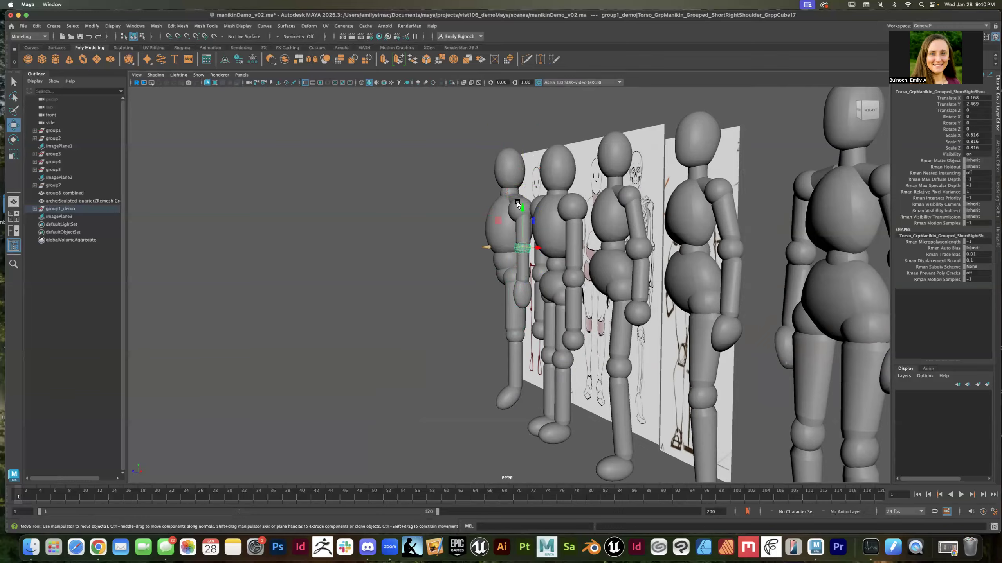
{"action": "left_click_drag", "start_coordinate": [485, 245], "coordinate": [490, 246]}
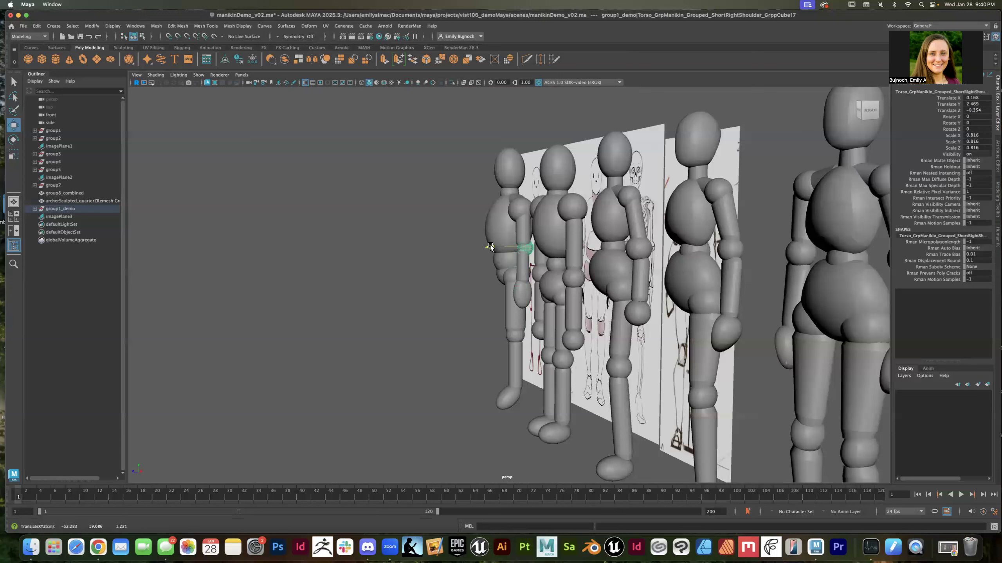
Step: Rotate the right upper arm around X so that its lower end meets the elbow joint
{"action": "left_click", "coordinate": [523, 229]}
{"action": "key", "text": "e"}
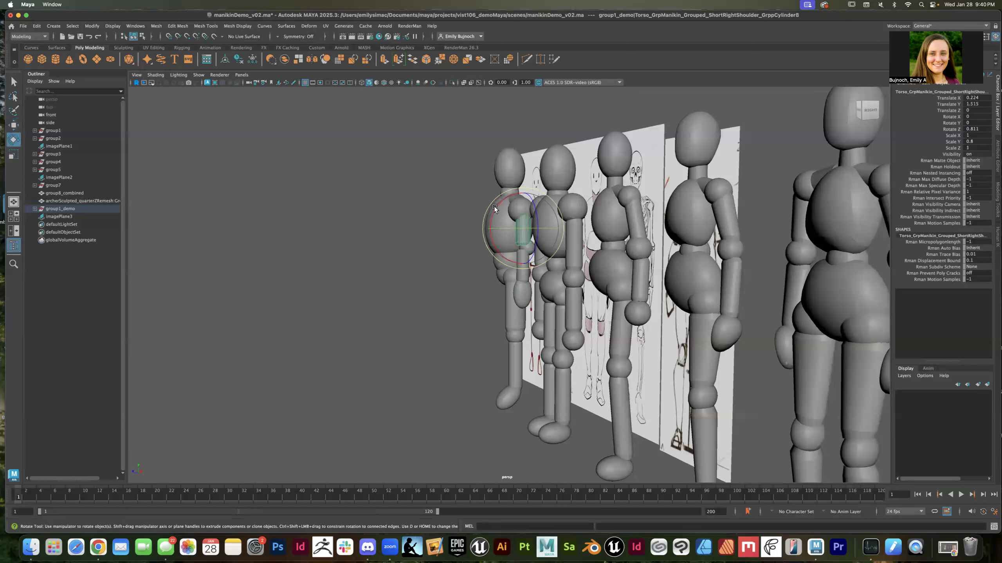
{"action": "left_click_drag", "start_coordinate": [495, 209], "coordinate": [494, 229]}
{"action": "key", "text": "w"}
Step: Move the right forearm's pivot down onto the cylinder and angle the forearm forward from the elbow toward the hand
{"action": "left_click", "coordinate": [525, 259]}
{"action": "key", "text": "e"}
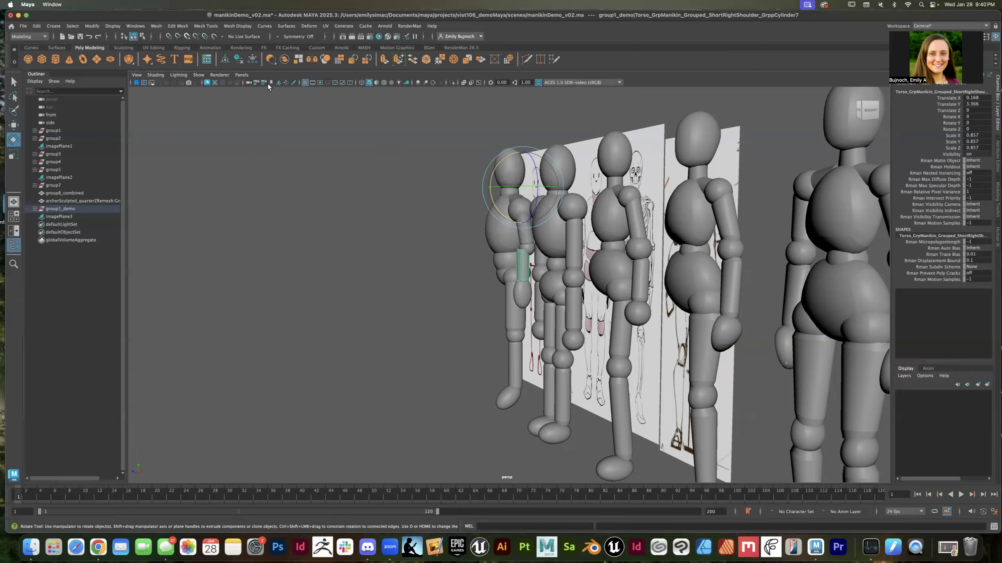
{"action": "key", "text": "d"}
{"action": "left_click_drag", "start_coordinate": [523, 149], "coordinate": [496, 267]}
{"action": "key", "text": "d"}
{"action": "key", "text": "w"}
Step: Center the right hand's pivot on the hand and place it at about Y 3.24, Z 0.32, rotated about -13.2° around X
{"action": "left_click", "coordinate": [528, 300]}
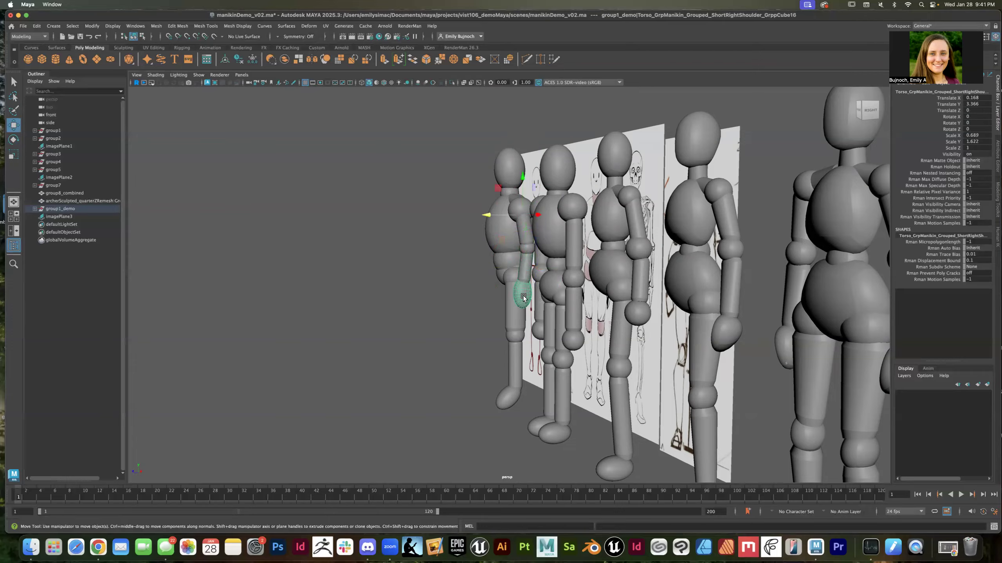
{"action": "key", "text": "d"}
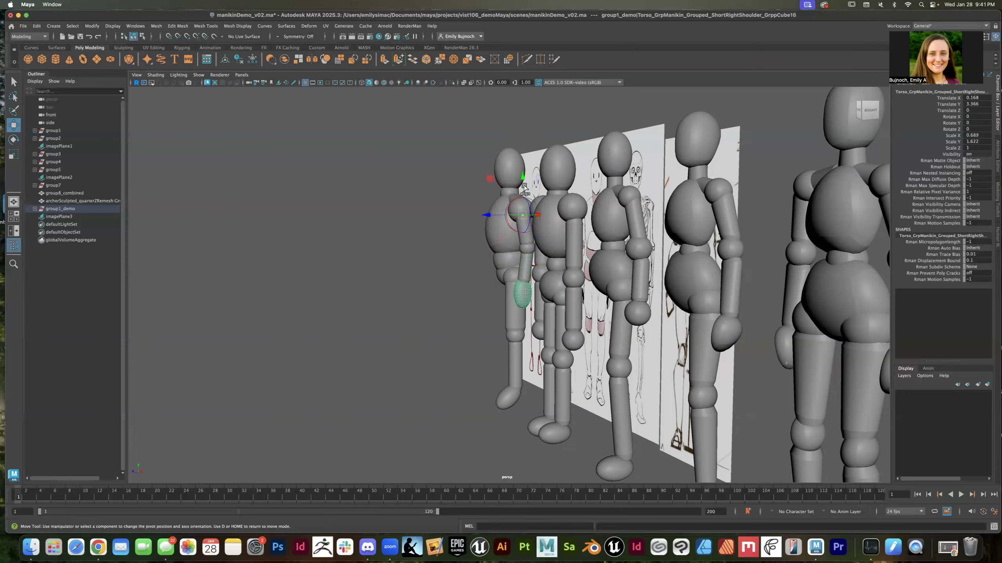
{"action": "mouse_move", "coordinate": [522, 179]}
{"action": "left_mouse_down", "text": "alt"}
{"action": "mouse_move", "coordinate": [525, 210]}
{"action": "mouse_move", "coordinate": [524, 187]}
{"action": "left_mouse_up", "text": "alt"}
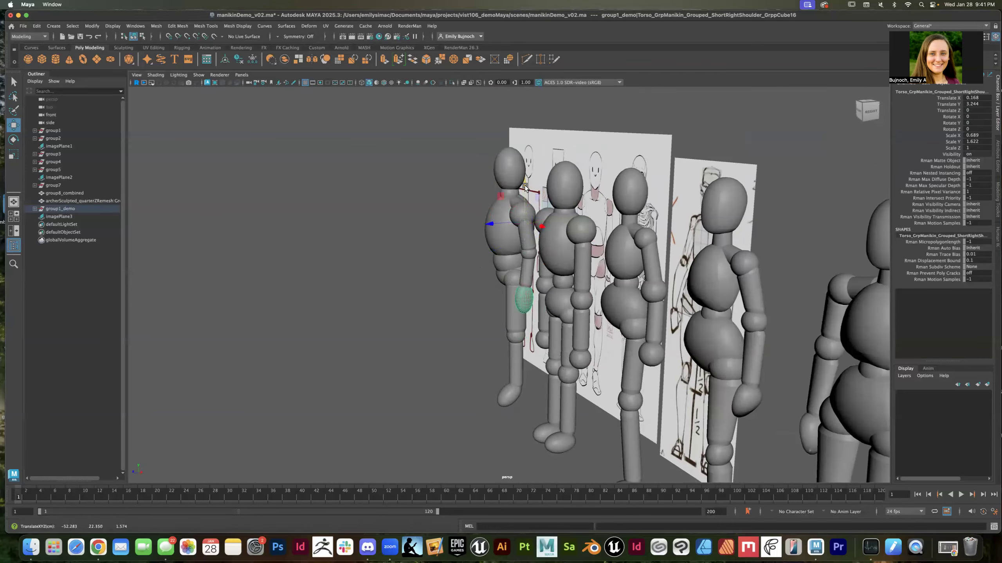
{"action": "key", "text": "d"}
{"action": "left_click_drag", "start_coordinate": [524, 223], "coordinate": [546, 290]}
{"action": "key", "text": "d"}
{"action": "key", "text": "e"}
{"action": "key", "text": "w"}
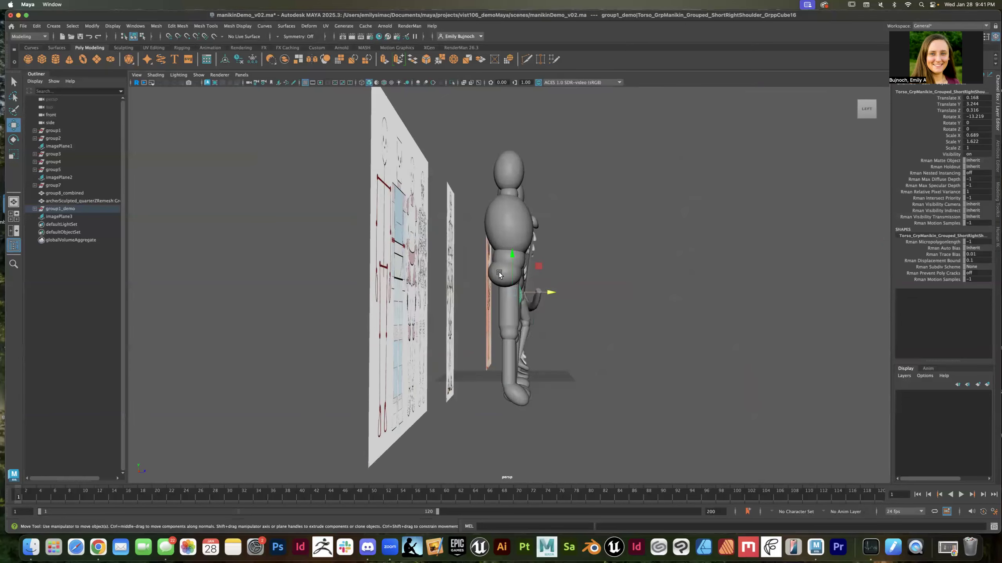
Step: Move the right knee forward to about 0.22 in Z and rotate the right thigh to about -4.8° around X
{"action": "left_click", "coordinate": [510, 318]}
{"action": "left_click", "coordinate": [511, 334]}
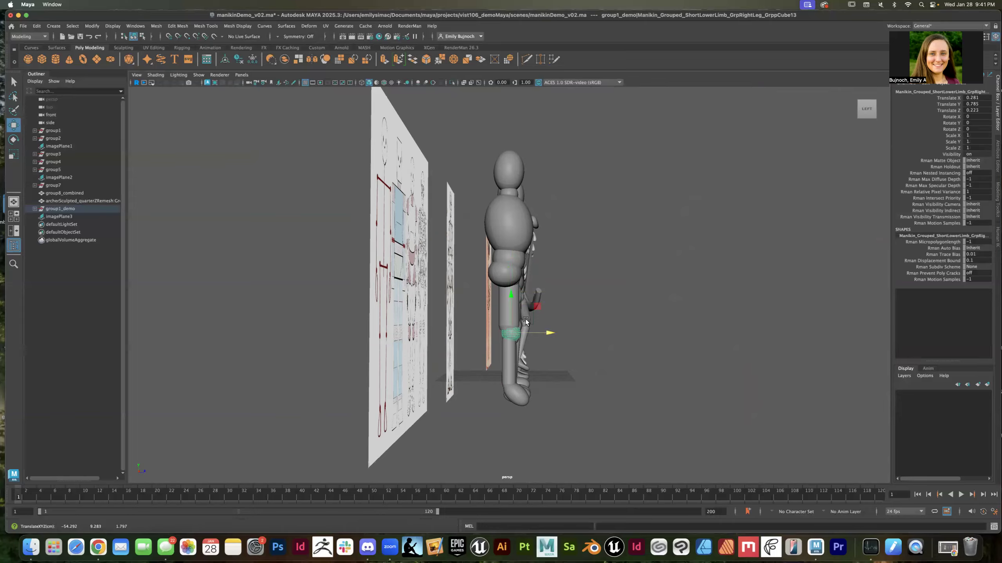
{"action": "left_click", "coordinate": [515, 301]}
{"action": "key", "text": "e"}
{"action": "left_click_drag", "start_coordinate": [533, 276], "coordinate": [530, 272]}
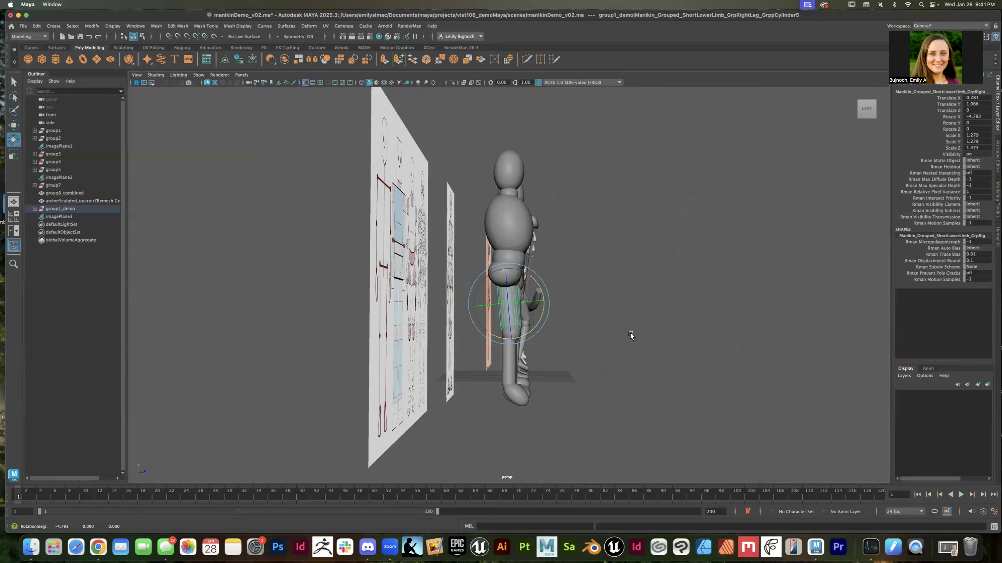
Step: Rotate the right lower leg to about 3.8° around X
{"action": "left_click", "coordinate": [600, 331]}
{"action": "left_click", "coordinate": [514, 360]}
{"action": "key", "text": "w"}
{"action": "key", "text": "e"}
{"action": "left_click_drag", "start_coordinate": [530, 344], "coordinate": [533, 338]}
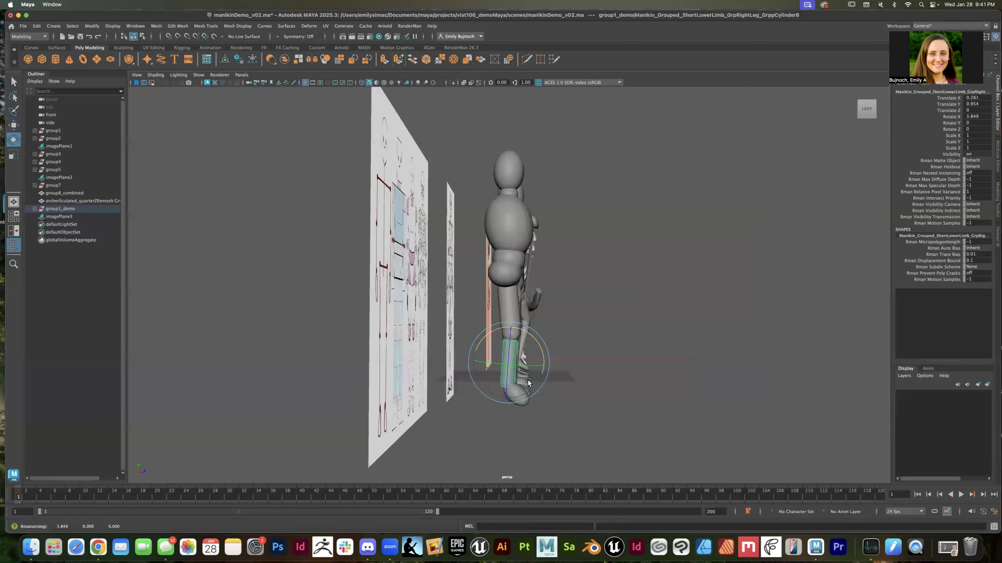
Step: Move the right foot slightly forward beneath the lower leg
{"action": "left_click", "coordinate": [523, 404]}
{"action": "key", "text": "w"}
{"action": "left_click_drag", "start_coordinate": [536, 395], "coordinate": [545, 392]}
{"action": "left_click", "coordinate": [601, 339]}
{"action": "left_click_drag", "start_coordinate": [589, 325], "coordinate": [581, 317], "text": "alt"}
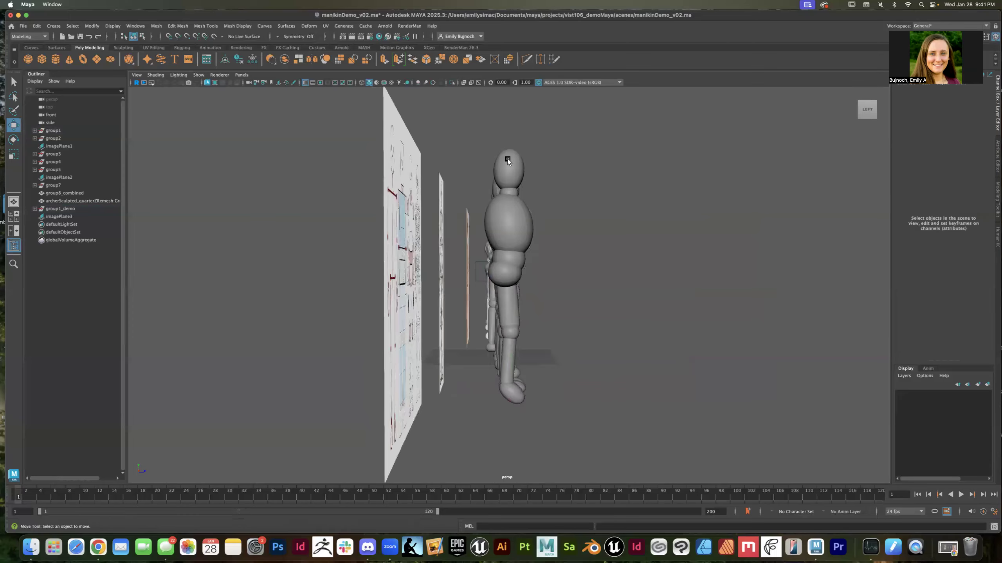
Step: Hide the large anatomical reference image plane behind the demo mannequin
{"action": "left_click_drag", "start_coordinate": [647, 324], "coordinate": [607, 322], "text": "alt"}
{"action": "scroll", "coordinate": [591, 289], "scroll_direction": "down", "scroll_amount": 3}
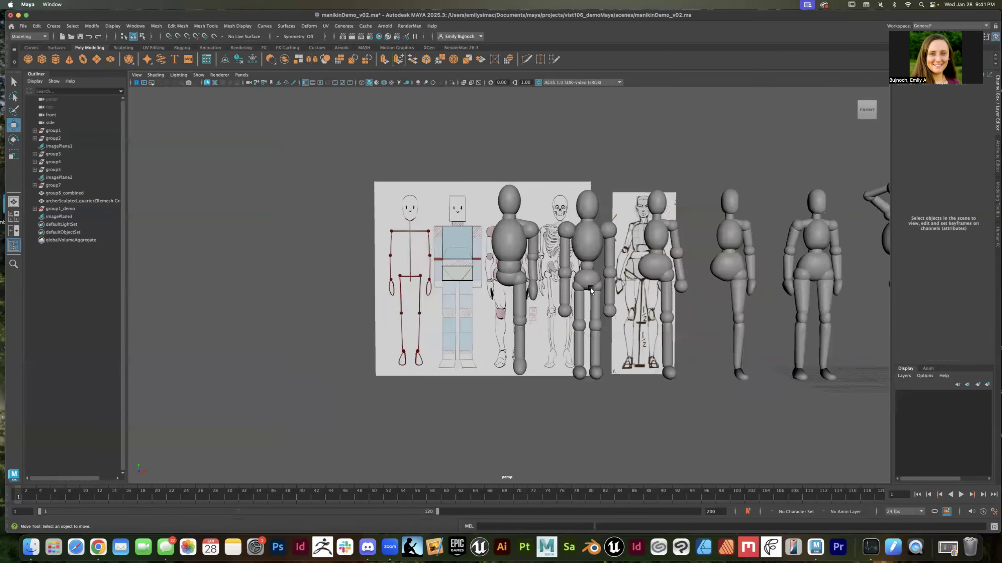
{"action": "scroll", "coordinate": [521, 230], "scroll_direction": "down", "scroll_amount": 1}
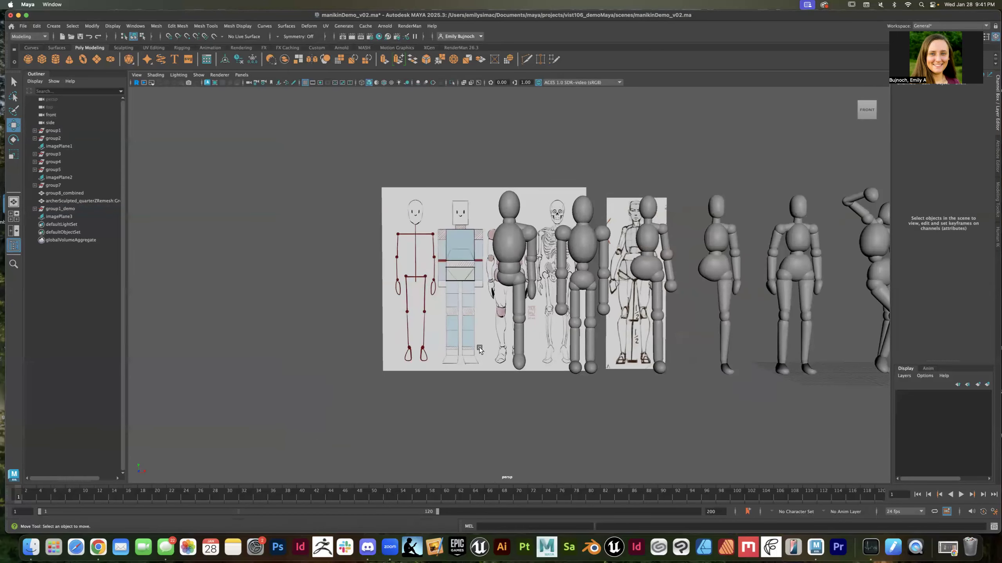
{"action": "left_click", "coordinate": [447, 213]}
{"action": "key", "text": "ctrl+h"}
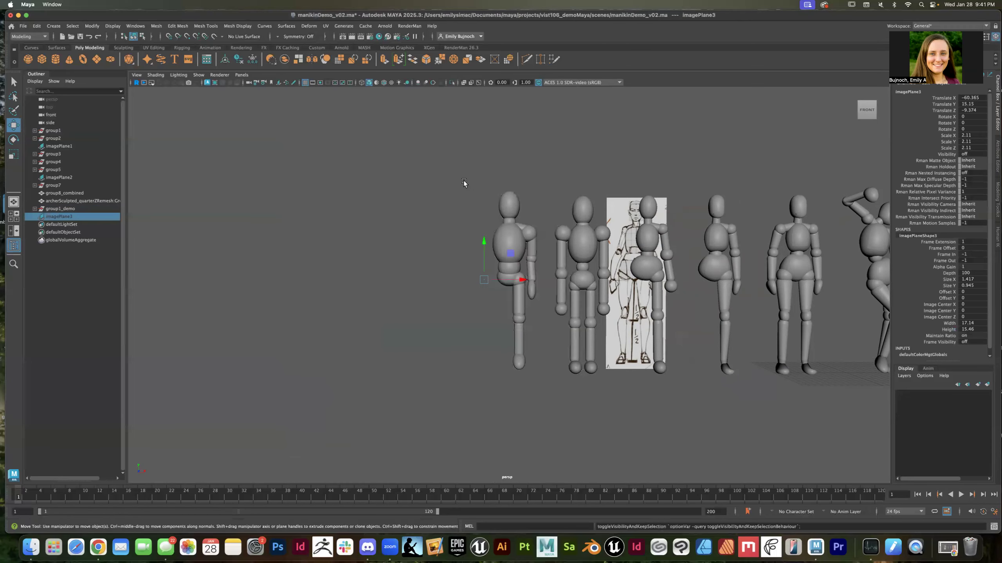
{"action": "left_click", "coordinate": [445, 167]}
Step: Select all the demo mannequin's parts and delete their construction history
{"action": "left_click_drag", "start_coordinate": [451, 155], "coordinate": [546, 386]}
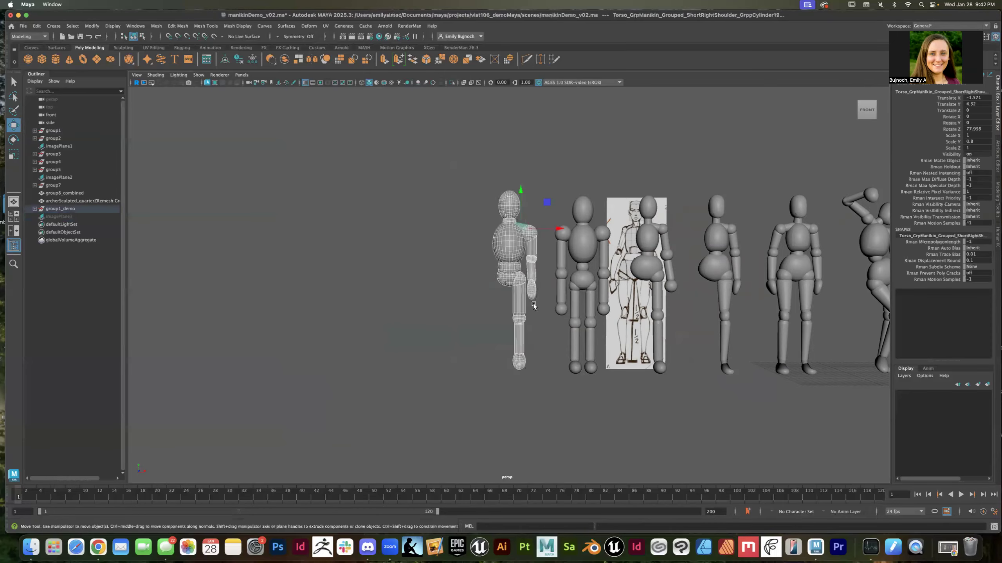
{"action": "left_click", "coordinate": [37, 27]}
{"action": "mouse_move", "coordinate": [79, 121]}
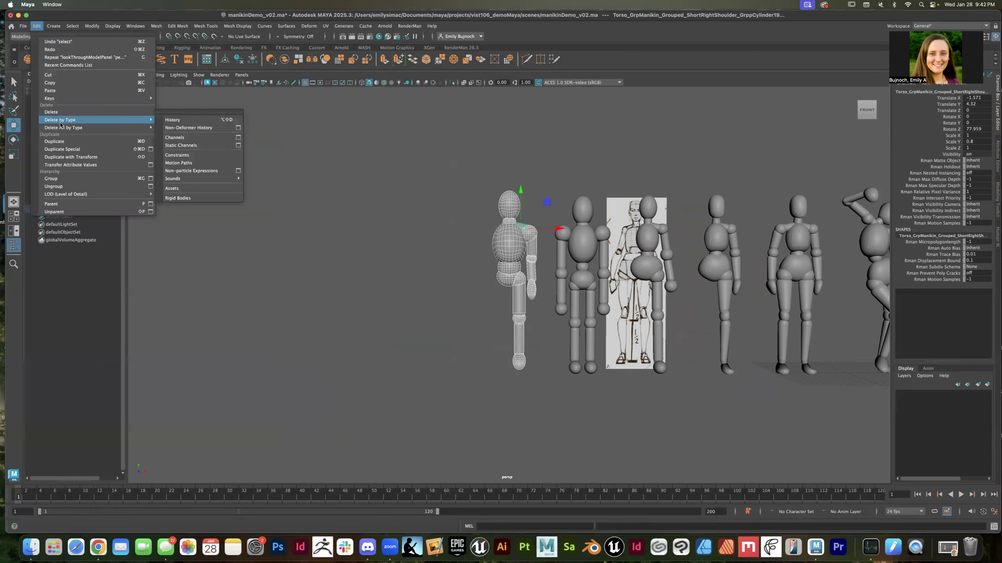
{"action": "left_click", "coordinate": [161, 119]}
Step: Center the pivots of all the demo mannequin's parts and freeze their transformations
{"action": "left_click", "coordinate": [92, 27]}
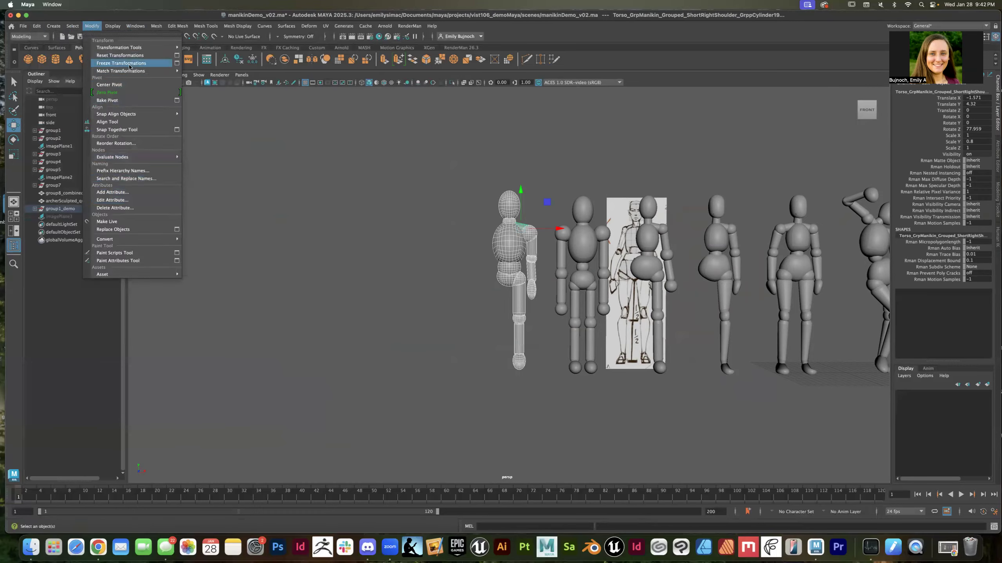
{"action": "left_click", "coordinate": [114, 85]}
{"action": "left_click", "coordinate": [92, 26]}
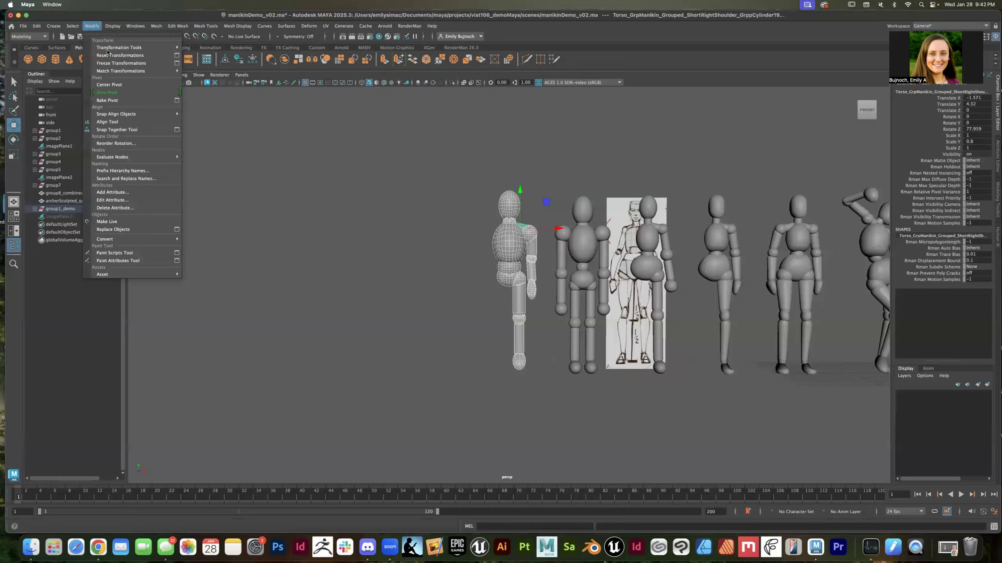
{"action": "left_click", "coordinate": [118, 63]}
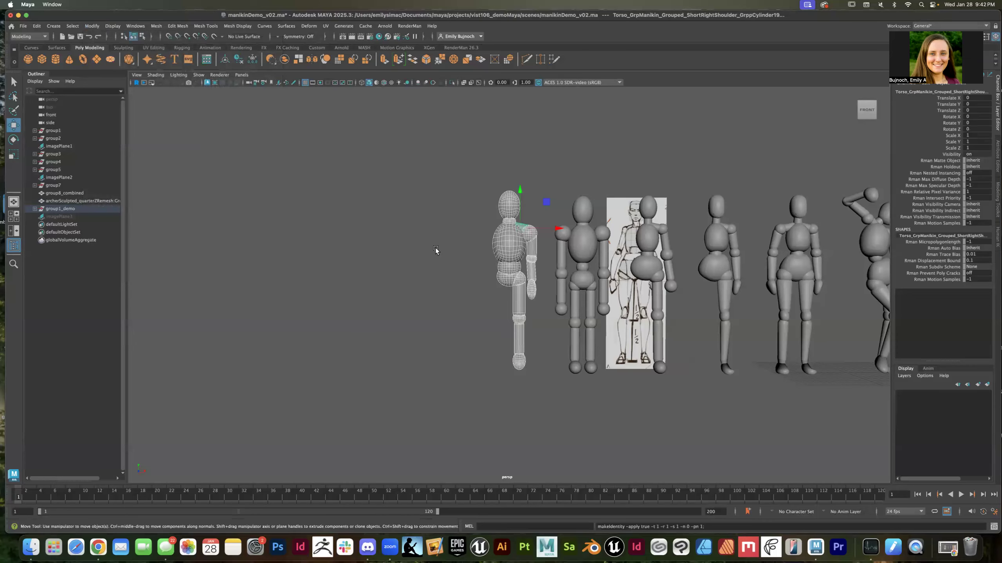
{"action": "left_click_drag", "start_coordinate": [467, 173], "coordinate": [542, 380]}
{"action": "left_click", "coordinate": [92, 27]}
{"action": "left_click", "coordinate": [115, 92]}
{"action": "left_click", "coordinate": [478, 307]}
{"action": "scroll", "coordinate": [478, 308], "scroll_direction": "down", "scroll_amount": 1}
{"action": "scroll", "coordinate": [495, 272], "scroll_direction": "up", "scroll_amount": 4}
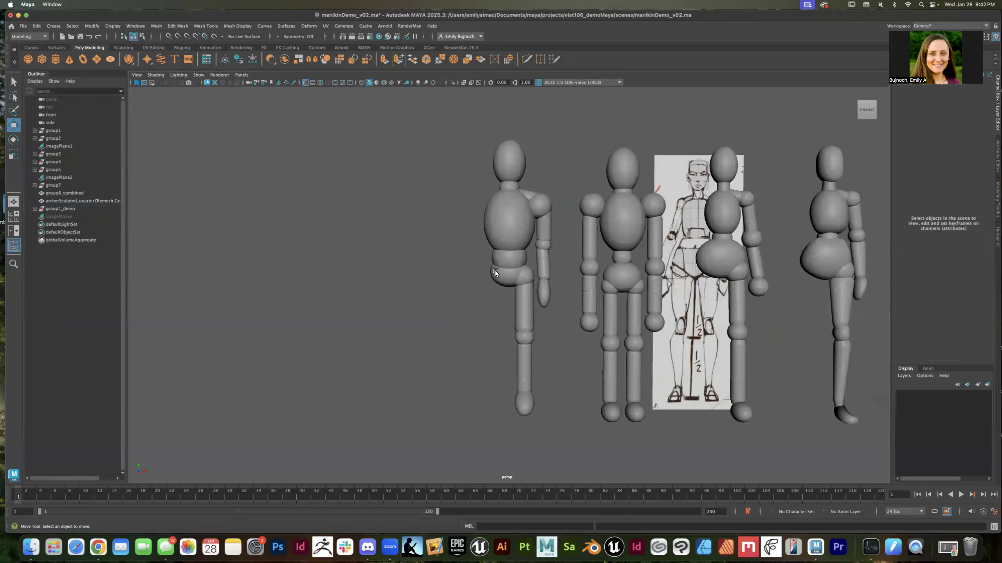
Step: Select all parts of the right arm and right leg, from the shoulder and hip to the hand and foot
{"action": "left_click", "coordinate": [546, 201]}
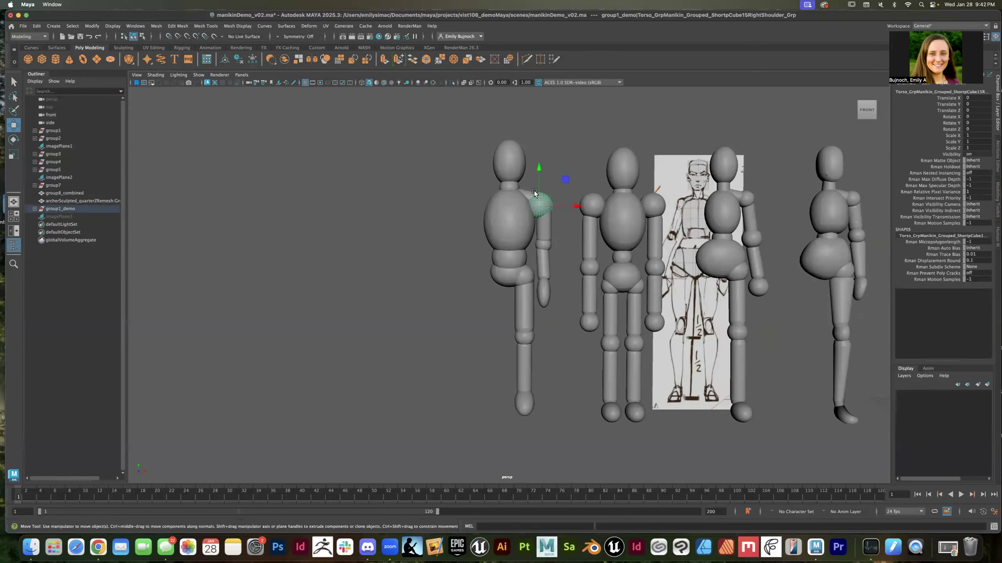
{"action": "left_click", "coordinate": [550, 230], "text": "shift"}
{"action": "left_click", "coordinate": [546, 251], "text": "shift"}
{"action": "left_click", "coordinate": [545, 274], "text": "shift"}
{"action": "left_click", "coordinate": [548, 296], "text": "shift"}
{"action": "left_click", "coordinate": [528, 282], "text": "shift"}
{"action": "left_click", "coordinate": [525, 338], "text": "shift"}
{"action": "left_click", "coordinate": [524, 367], "text": "shift"}
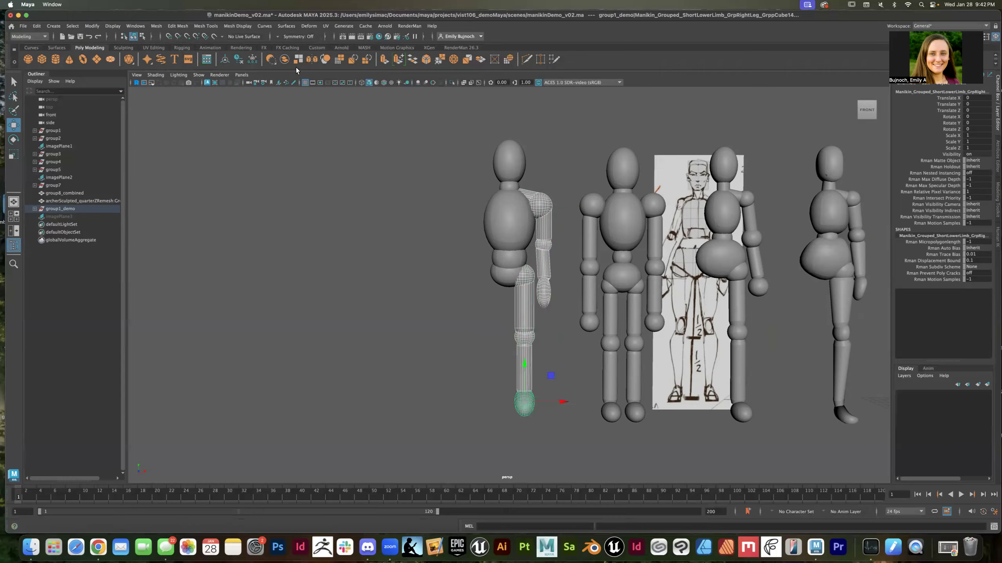
Step: Open the Mirror options for the selected limbs, choose the Z mirror axis, and close the options without mirroring
{"action": "left_click", "coordinate": [205, 26]}
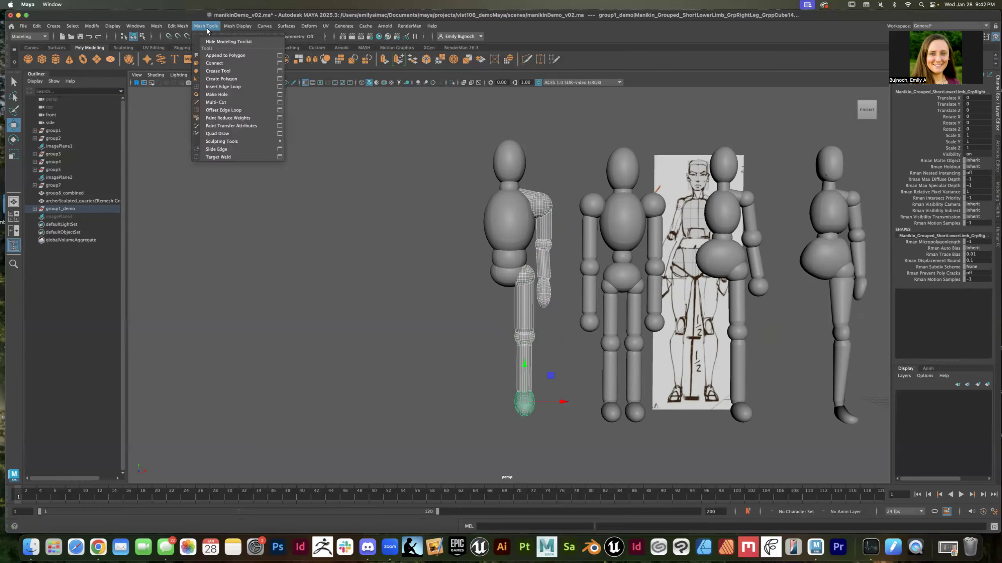
{"action": "mouse_move", "coordinate": [234, 27]}
{"action": "mouse_move", "coordinate": [155, 28]}
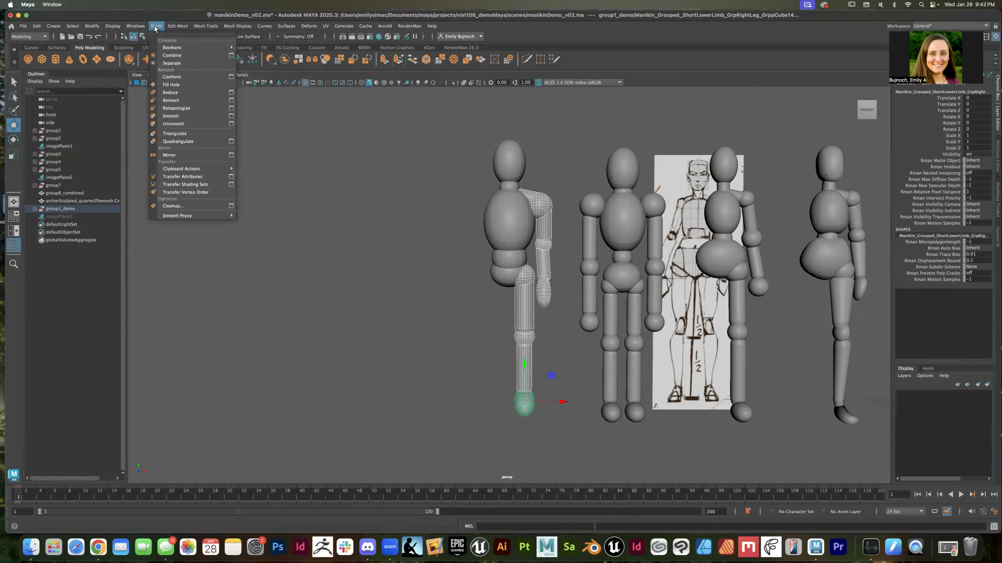
{"action": "left_click", "coordinate": [231, 155]}
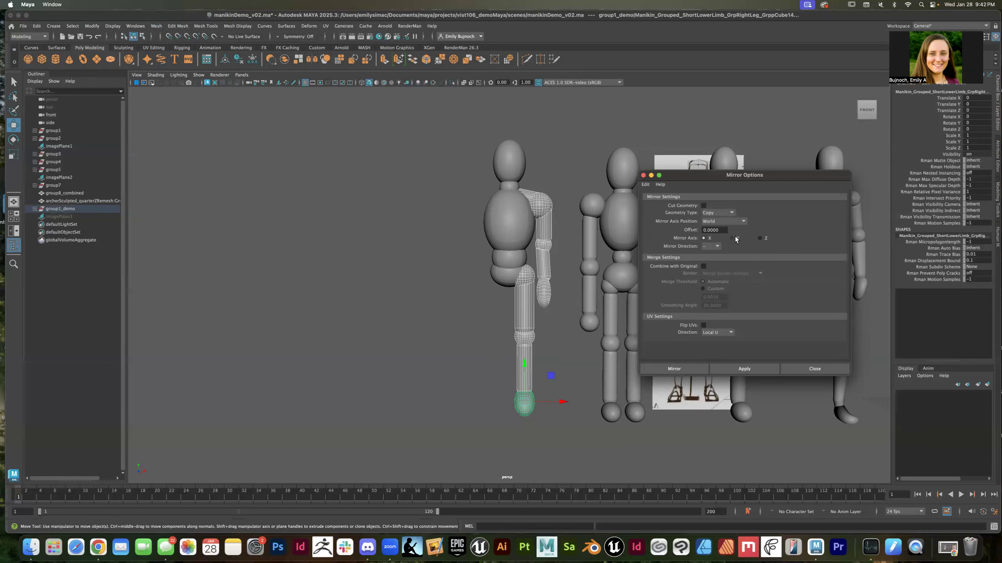
{"action": "left_click_drag", "start_coordinate": [416, 352], "coordinate": [408, 379], "text": "alt"}
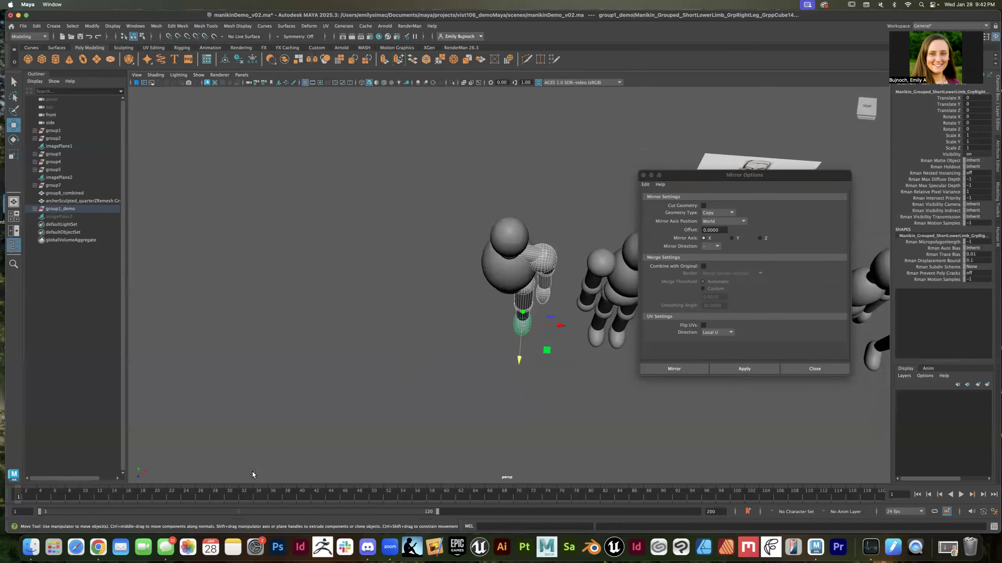
{"action": "left_click_drag", "start_coordinate": [295, 454], "coordinate": [310, 436], "text": "alt"}
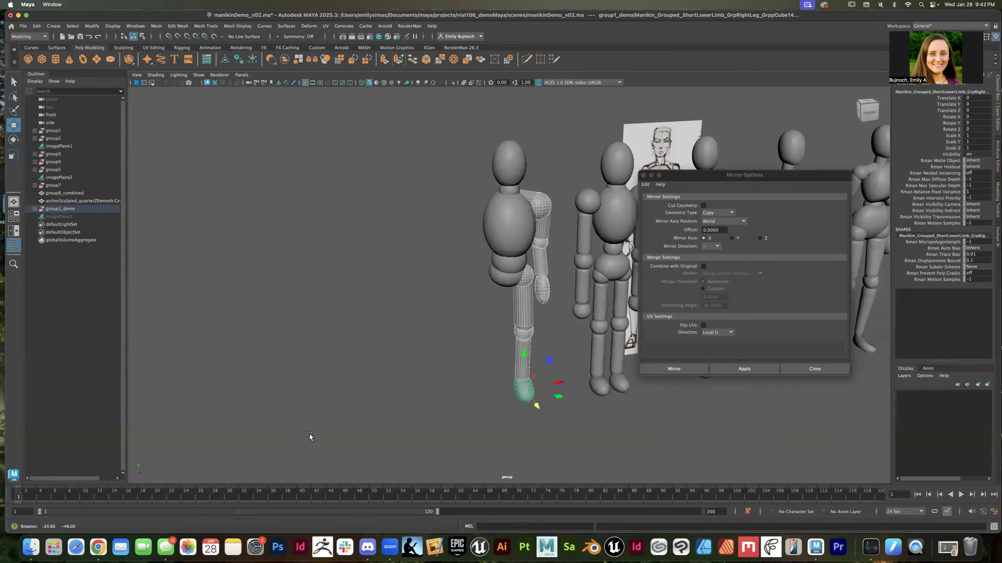
{"action": "left_click", "coordinate": [760, 239]}
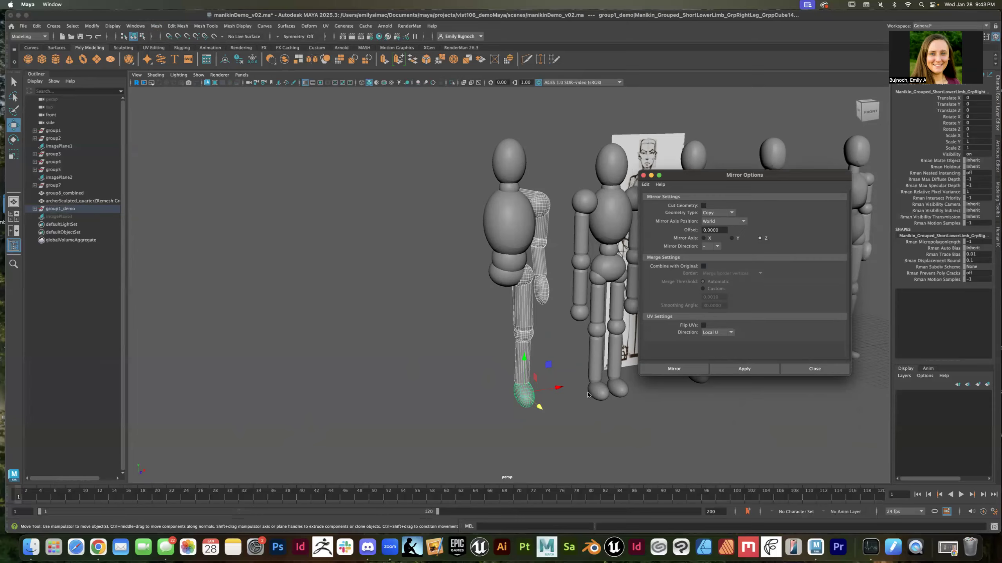
{"action": "left_click", "coordinate": [815, 368]}
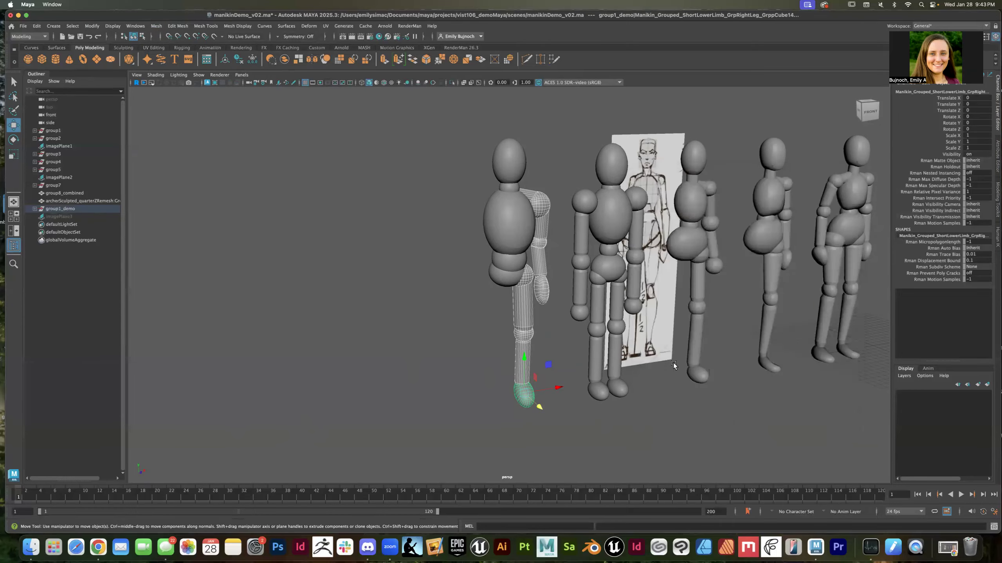
{"action": "left_click", "coordinate": [571, 382]}
Step: Select the right thigh and expand the Soft Selection settings in the Modeling Toolkit
{"action": "left_click_drag", "start_coordinate": [556, 325], "coordinate": [540, 319], "text": "alt"}
{"action": "left_click", "coordinate": [529, 310]}
{"action": "scroll", "coordinate": [529, 310], "scroll_direction": "up", "scroll_amount": 6}
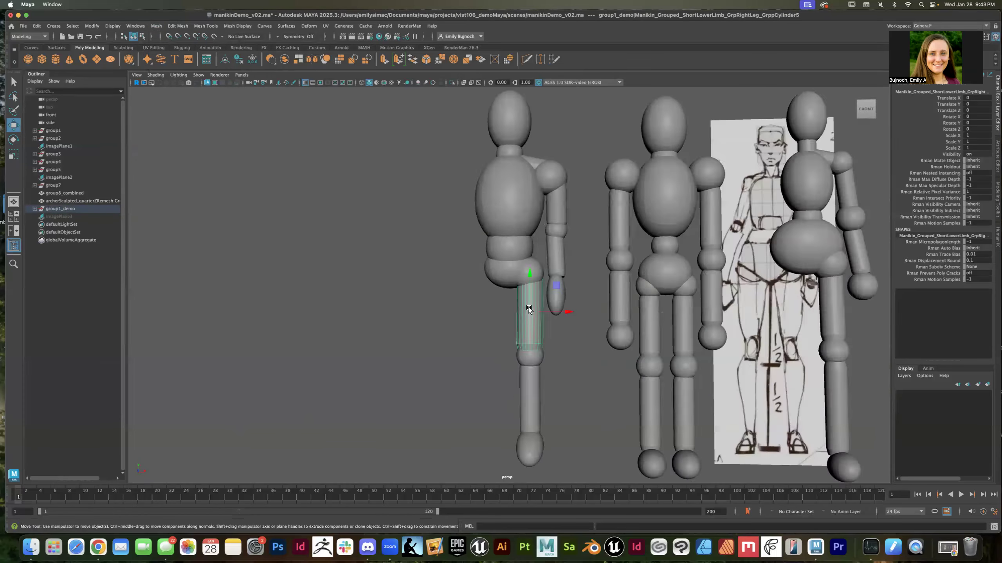
{"action": "scroll", "coordinate": [529, 310], "scroll_direction": "down", "scroll_amount": 3}
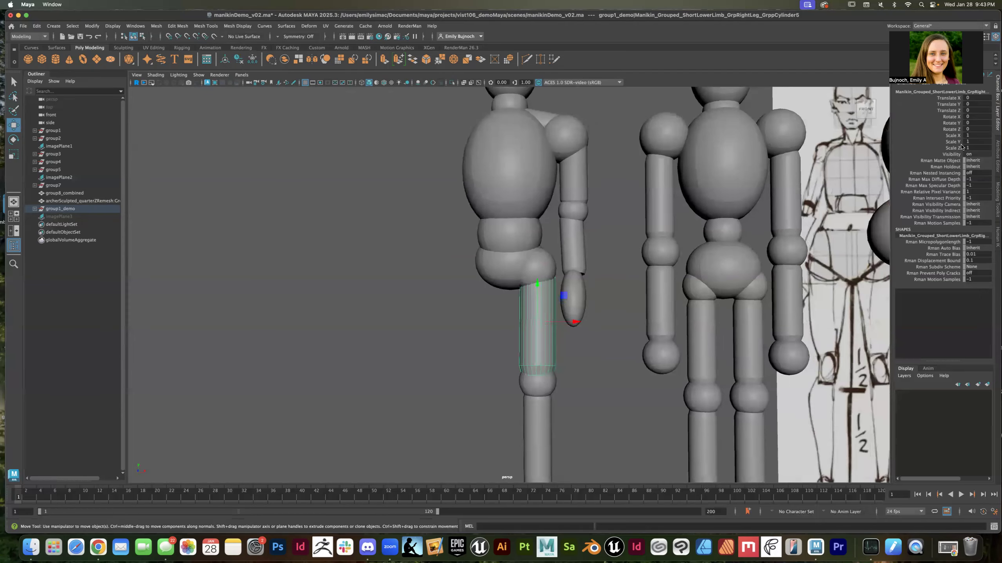
{"action": "left_click", "coordinate": [995, 200]}
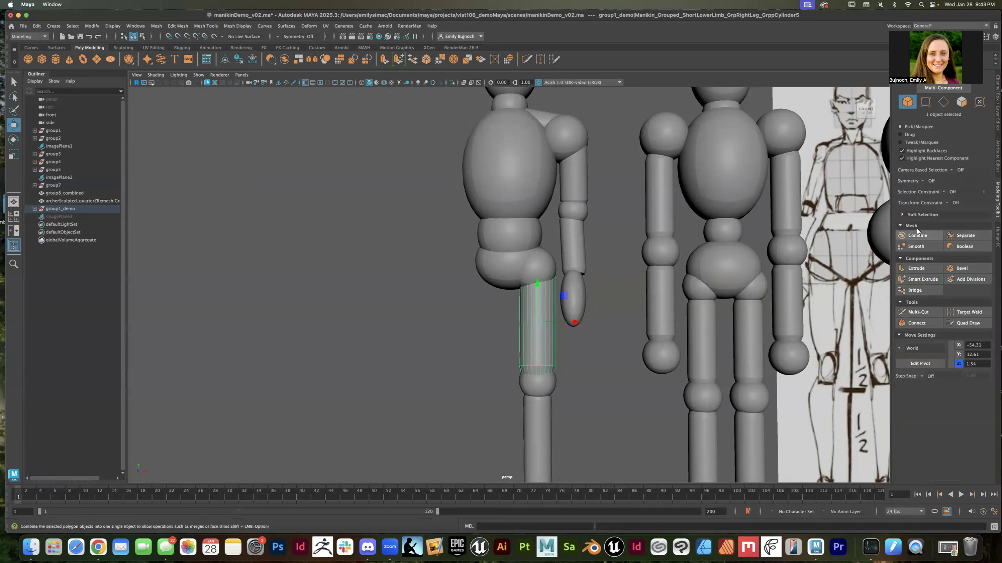
{"action": "left_click", "coordinate": [901, 215]}
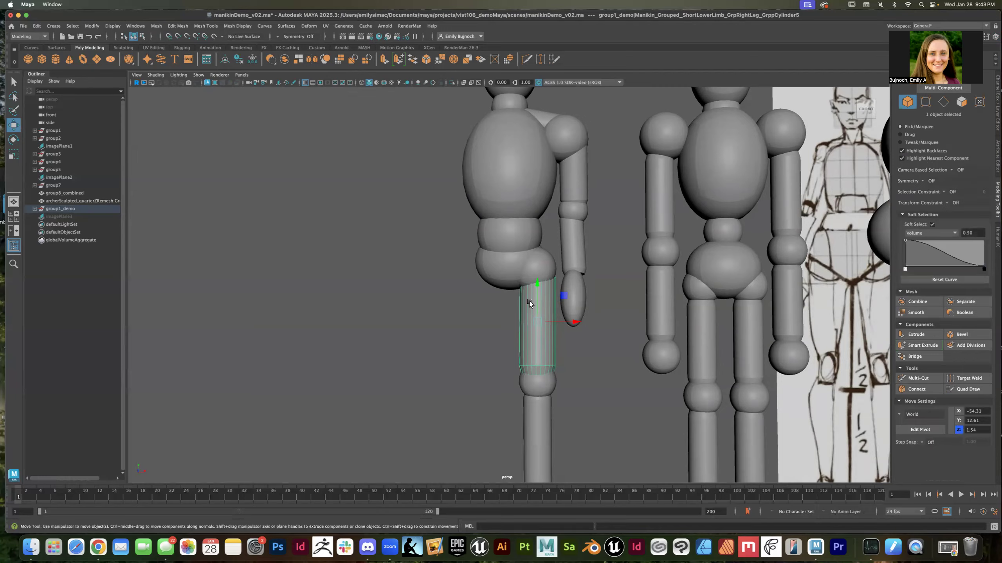
Step: Switch the torso to vertex editing and set the soft selection falloff radius to 2.00
{"action": "right_click_drag", "start_coordinate": [528, 308], "coordinate": [506, 304]}
{"action": "key", "text": "F8"}
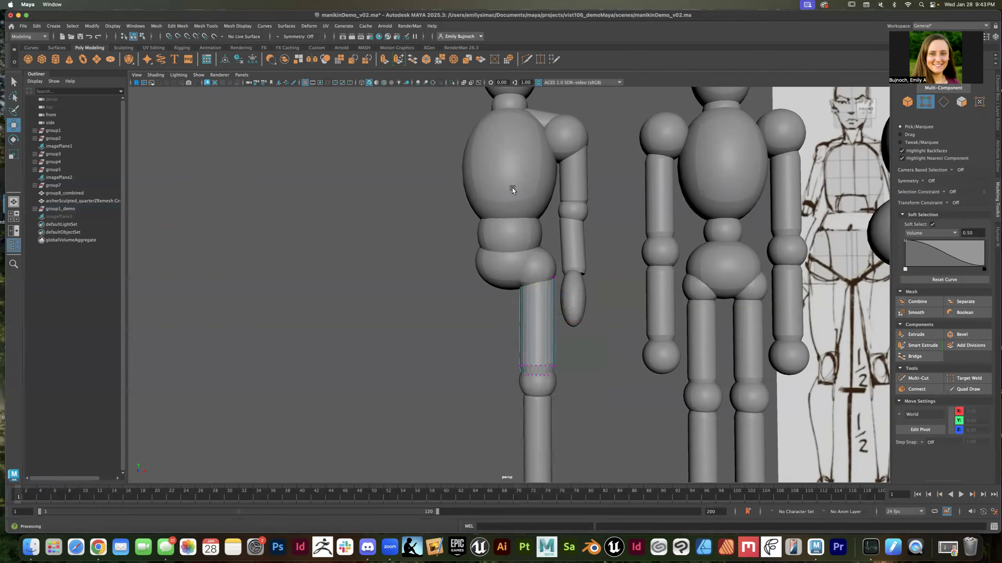
{"action": "left_click", "coordinate": [502, 163]}
{"action": "right_click_drag", "start_coordinate": [505, 161], "coordinate": [479, 163]}
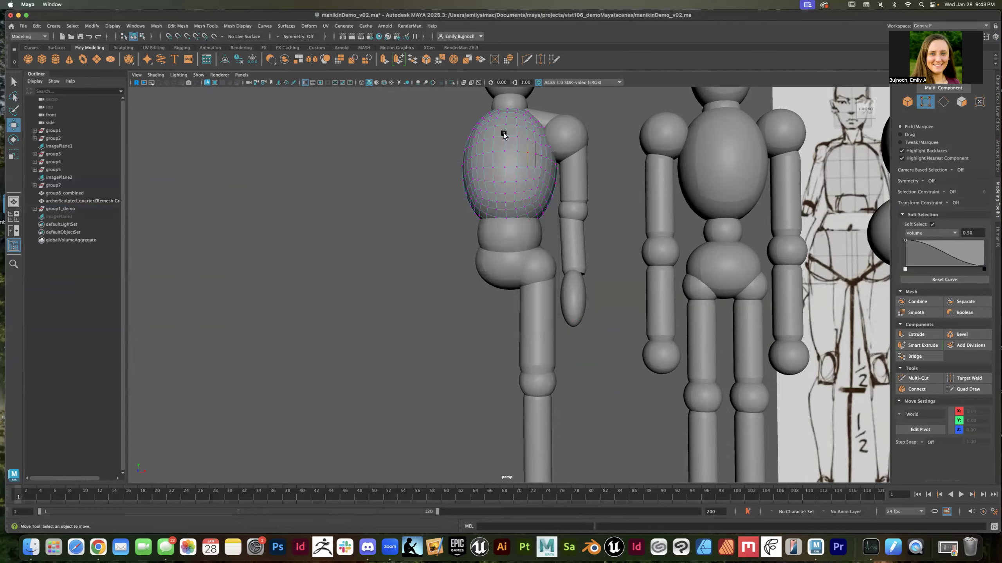
{"action": "scroll", "coordinate": [527, 183], "scroll_direction": "down", "scroll_amount": 5}
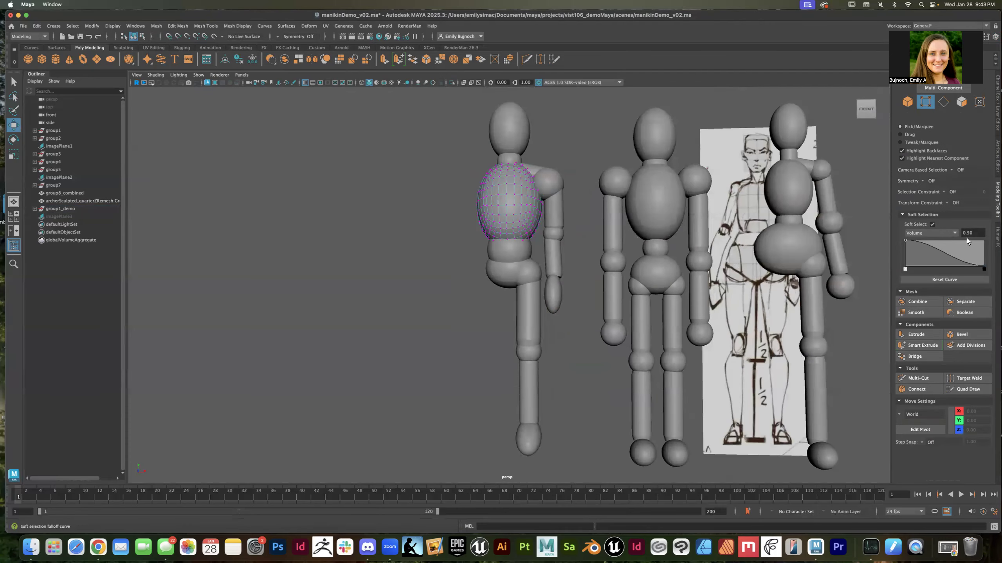
{"action": "left_click_drag", "start_coordinate": [976, 231], "coordinate": [961, 233]}
Step: Widen the upper chest by pulling a soft-selected vertex on each side of the torso slightly outward in X
{"action": "left_click", "coordinate": [534, 184]}
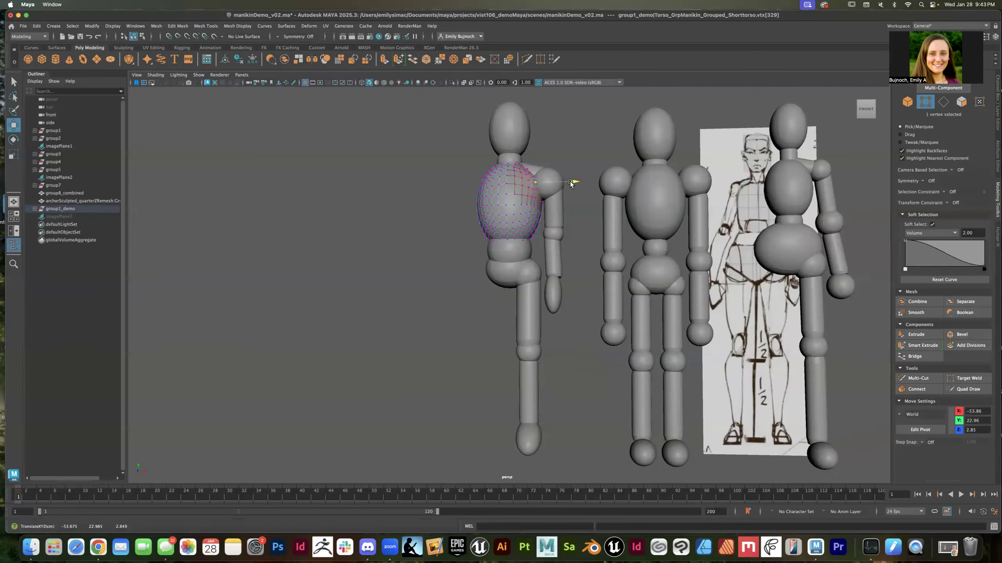
{"action": "middle_click_drag", "start_coordinate": [494, 187], "coordinate": [485, 187]}
{"action": "left_click", "coordinate": [441, 191]}
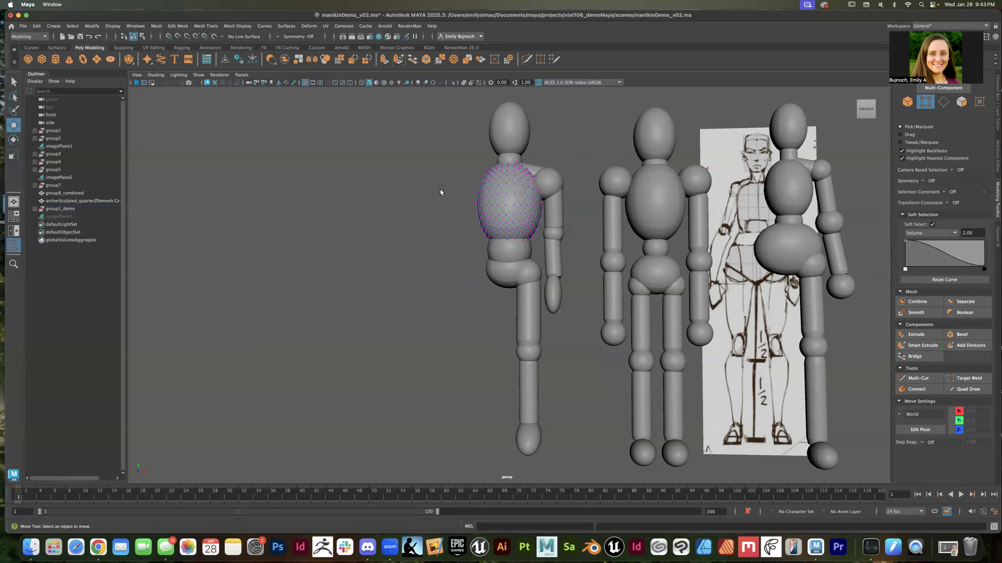
{"action": "left_click", "coordinate": [486, 184]}
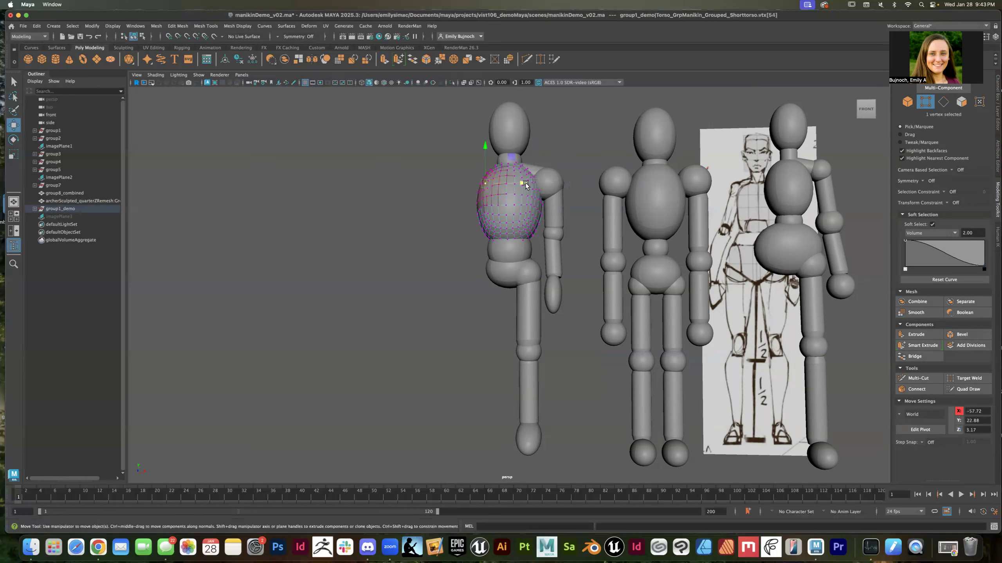
{"action": "middle_click_drag", "start_coordinate": [524, 184], "coordinate": [521, 183]}
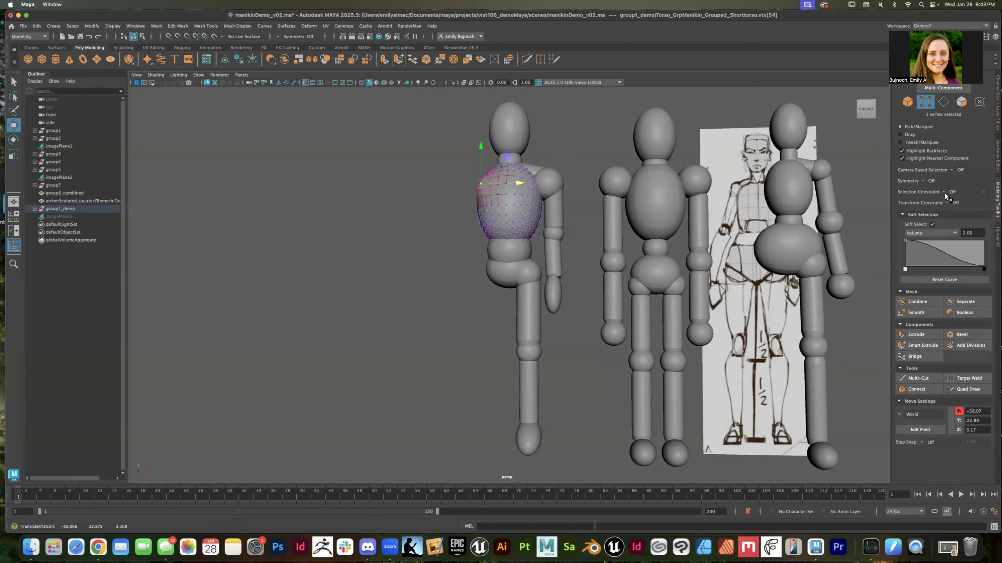
{"action": "left_click", "coordinate": [418, 240]}
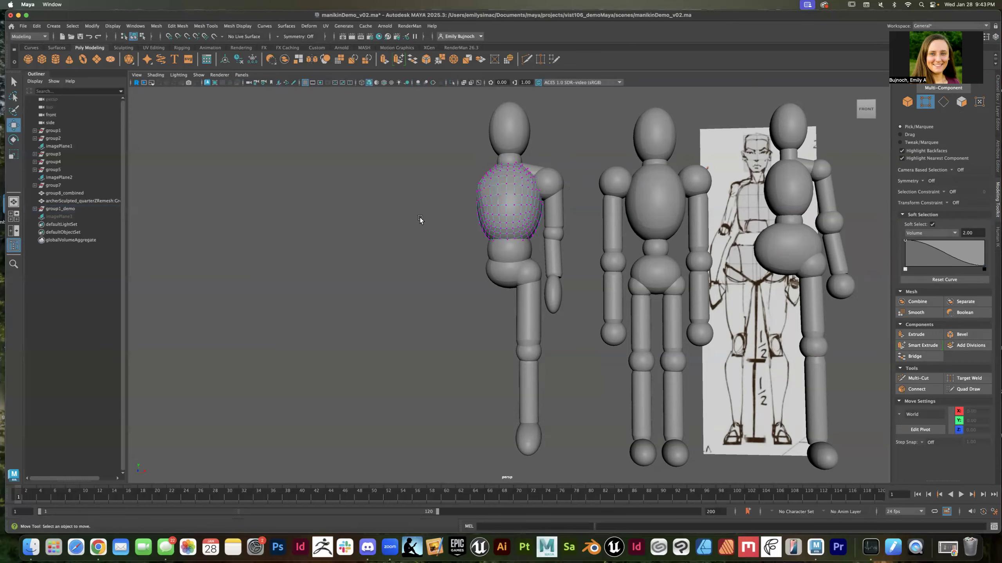
Step: Narrow the lower torso by scaling pairs of opposite side vertices inward in X with soft selection
{"action": "left_click_drag", "start_coordinate": [419, 219], "coordinate": [425, 229], "text": "alt"}
{"action": "left_click", "coordinate": [487, 226]}
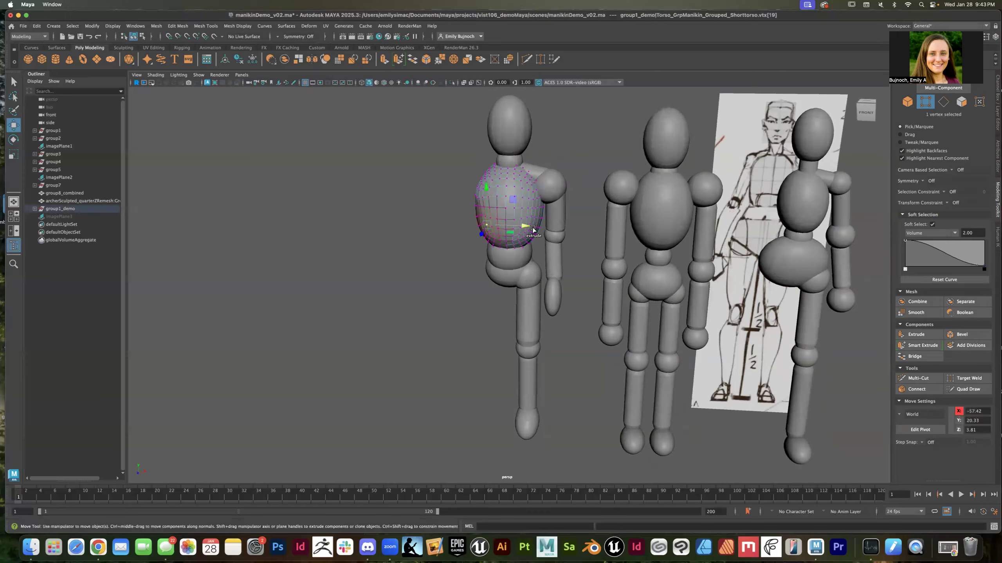
{"action": "left_click", "coordinate": [529, 223], "text": "shift"}
{"action": "key", "text": "r"}
{"action": "left_click_drag", "start_coordinate": [547, 229], "coordinate": [539, 226]}
{"action": "left_click", "coordinate": [531, 239]}
{"action": "left_click", "coordinate": [487, 236], "text": "shift"}
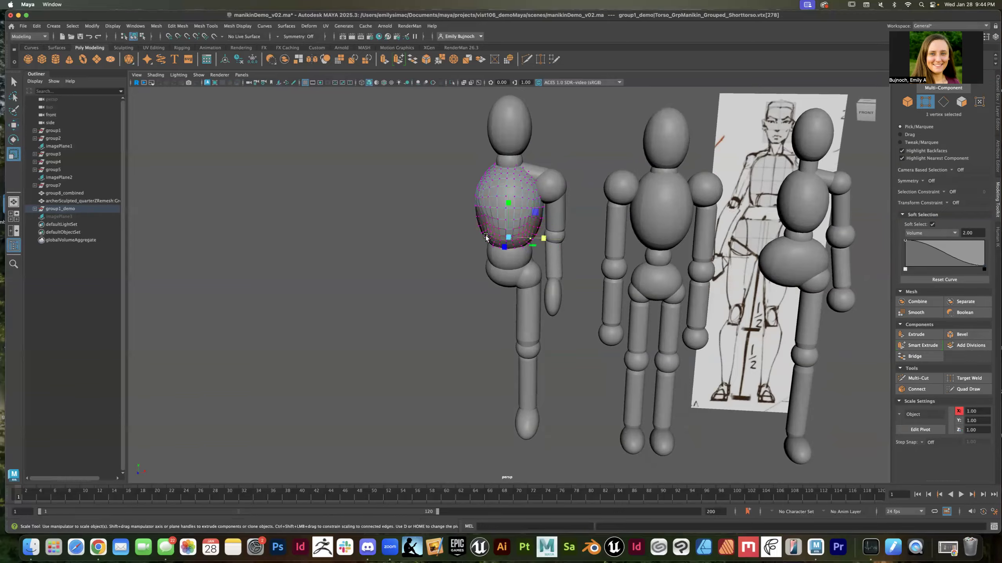
{"action": "left_click_drag", "start_coordinate": [544, 239], "coordinate": [535, 240]}
{"action": "left_click", "coordinate": [459, 289]}
Step: Narrow the lower torso further by scaling a pair of opposite side vertices inward in X from the back view
{"action": "left_click_drag", "start_coordinate": [429, 258], "coordinate": [517, 253], "text": "alt"}
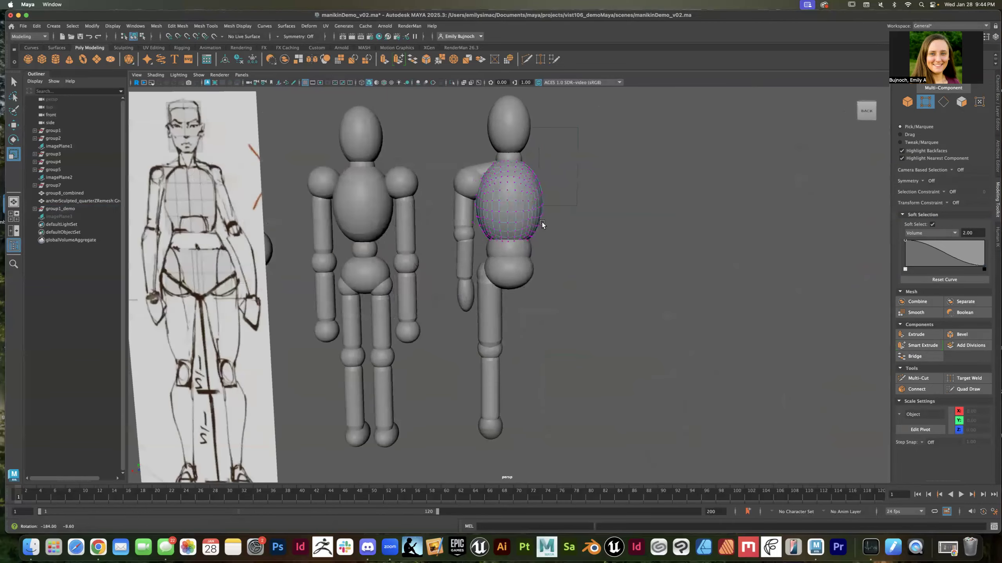
{"action": "left_click", "coordinate": [504, 224]}
{"action": "left_click", "coordinate": [486, 220], "text": "shift"}
{"action": "left_click_drag", "start_coordinate": [480, 222], "coordinate": [482, 225]}
{"action": "left_click", "coordinate": [486, 208]}
{"action": "left_click", "coordinate": [482, 226]}
Step: Set the soft selection falloff radius to 3.00 and scale two opposite vertices near the torso's bottom inward in X
{"action": "double_click", "coordinate": [971, 233]}
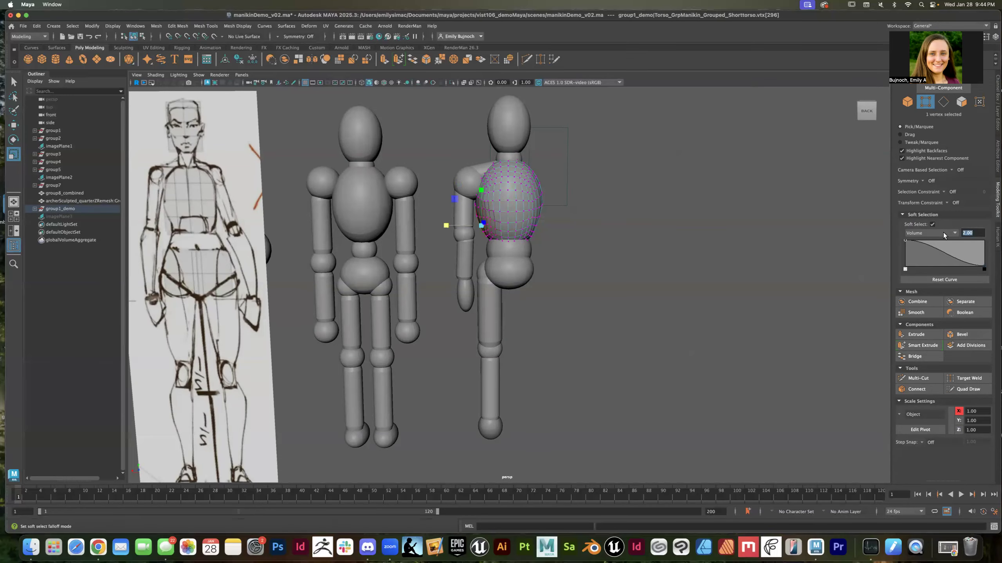
{"action": "key", "text": "Return"}
{"action": "left_click", "coordinate": [725, 265]}
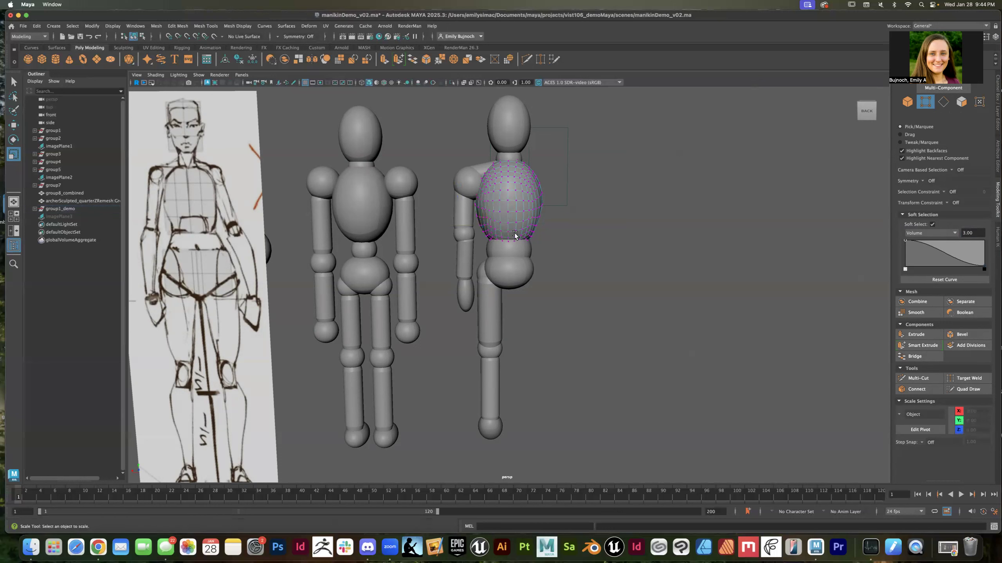
{"action": "left_click", "coordinate": [488, 228]}
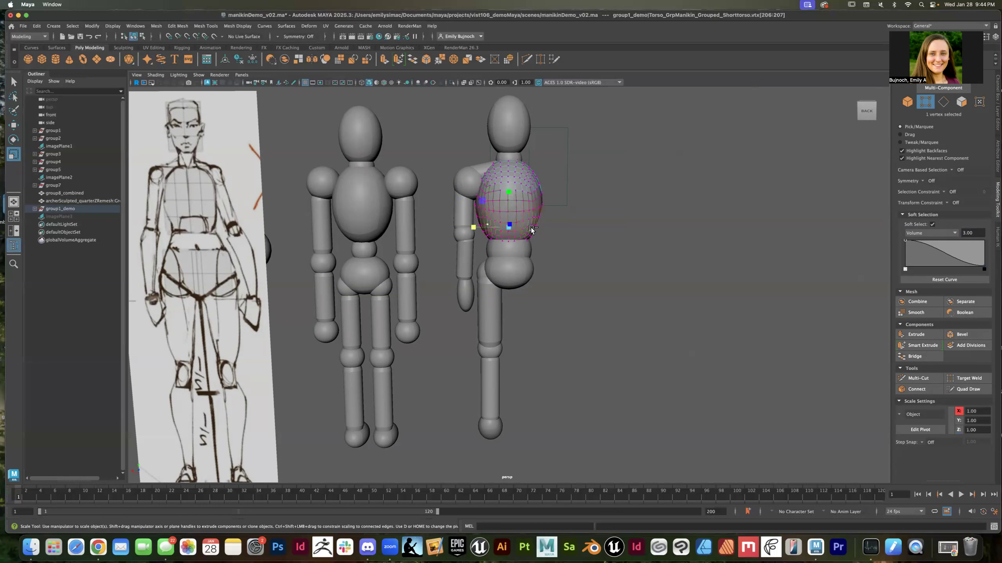
{"action": "left_click_drag", "start_coordinate": [475, 229], "coordinate": [479, 229]}
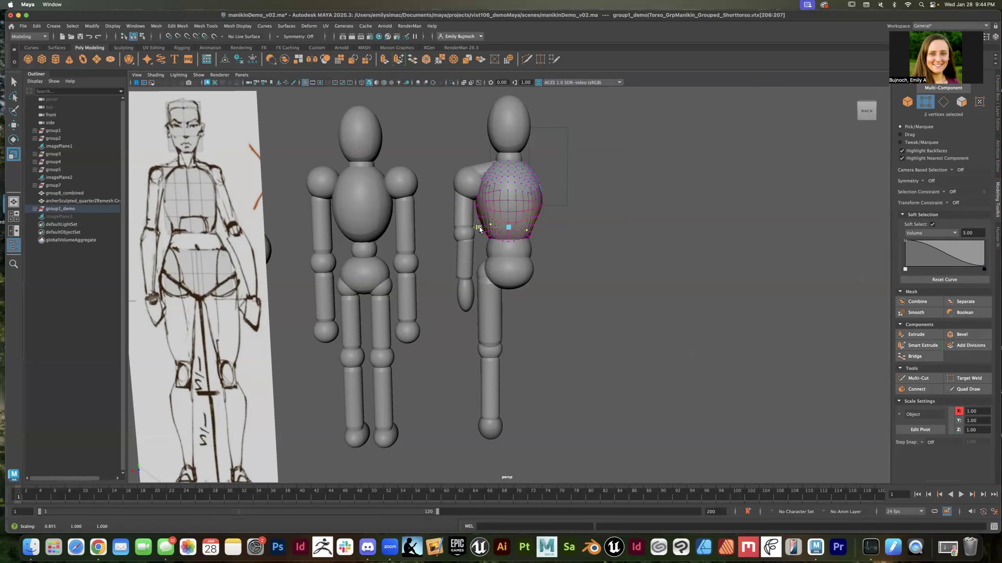
Step: Slim the middle of the torso by scaling pairs of opposite side vertices inward in X with soft selection
{"action": "left_click", "coordinate": [485, 200]}
{"action": "left_click", "coordinate": [486, 195]}
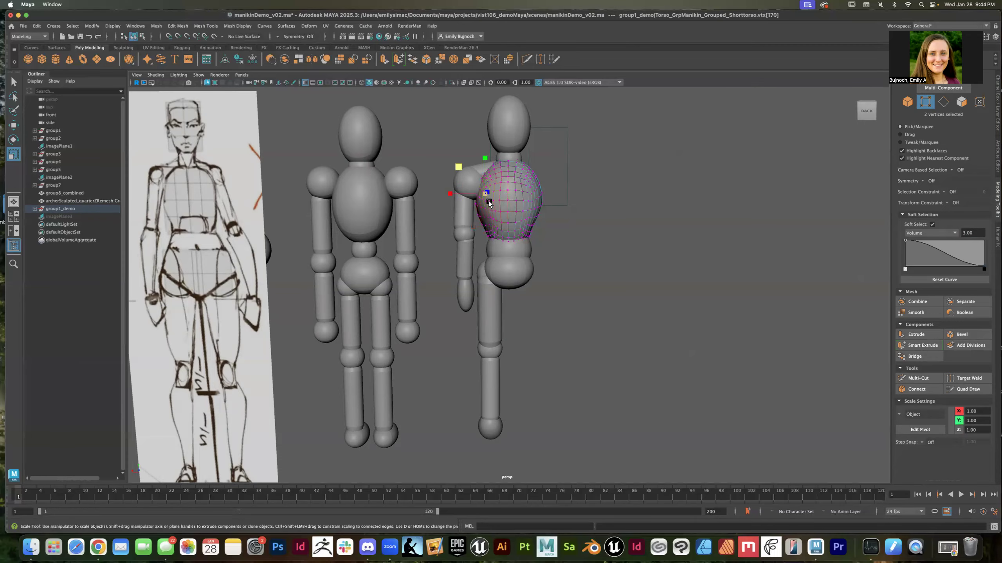
{"action": "left_click", "coordinate": [534, 202], "text": "shift"}
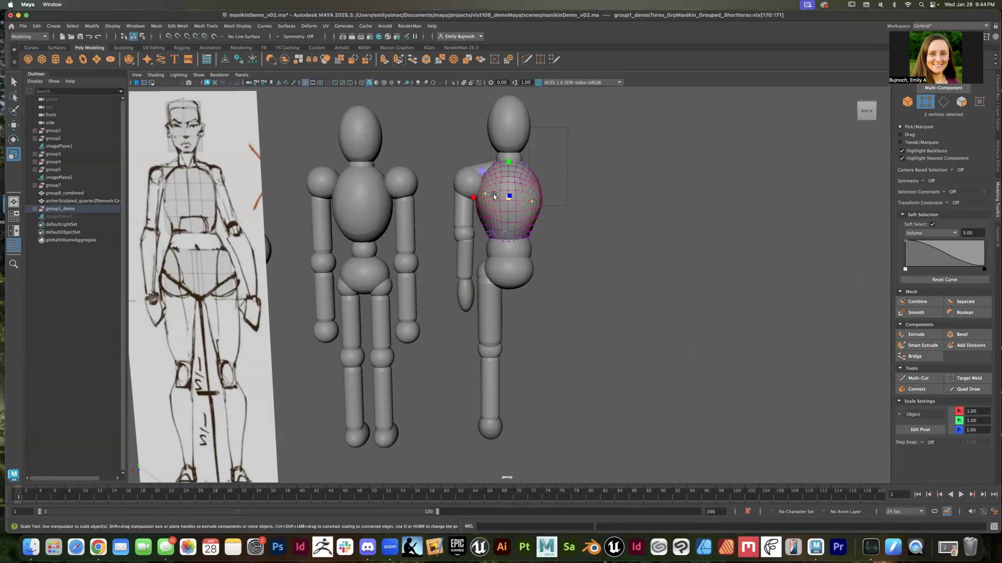
{"action": "left_click", "coordinate": [490, 201]}
{"action": "left_click", "coordinate": [531, 202], "text": "shift"}
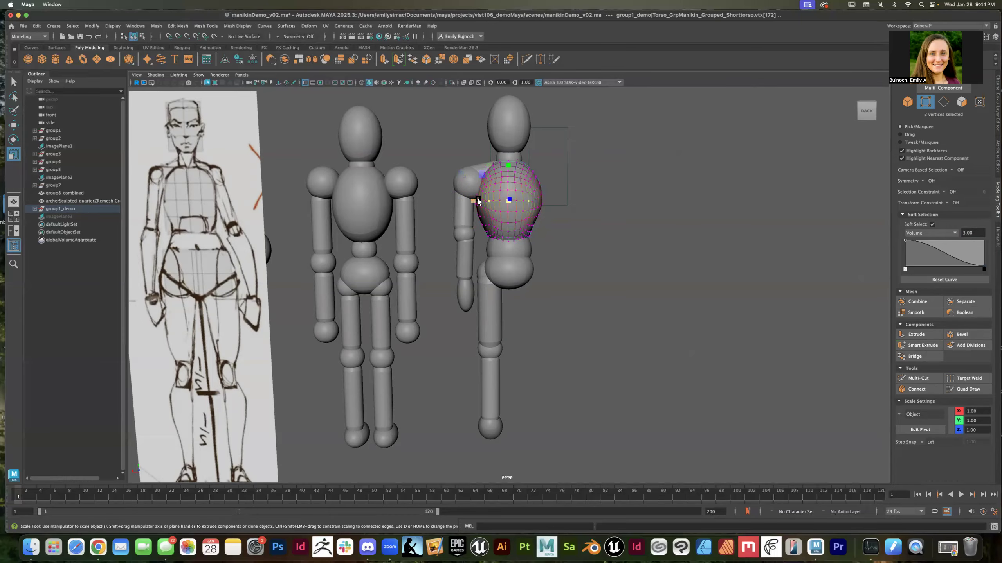
{"action": "left_click", "coordinate": [478, 215]}
{"action": "left_click", "coordinate": [538, 216], "text": "shift"}
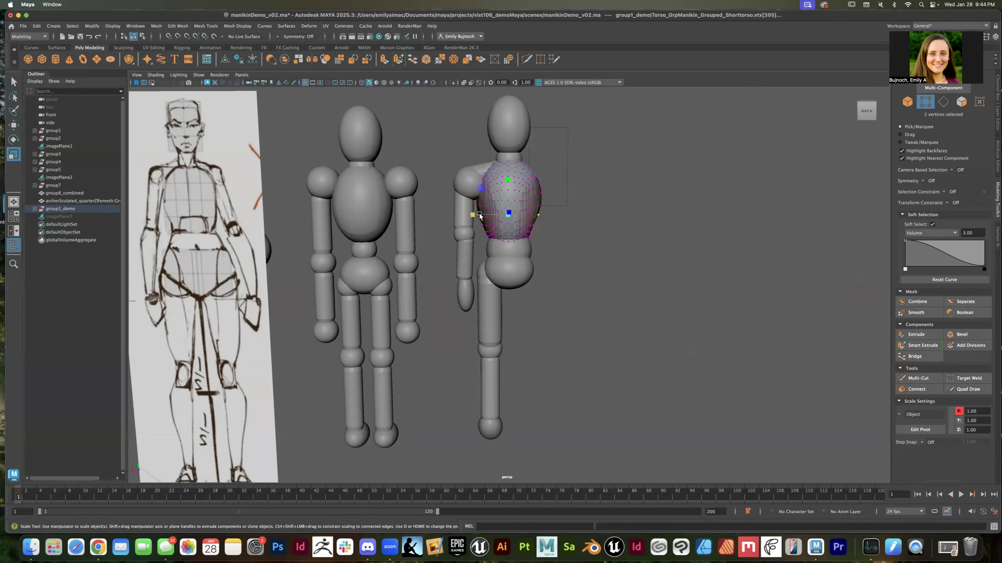
{"action": "left_click_drag", "start_coordinate": [476, 216], "coordinate": [479, 216]}
Step: Taper the torso at the waist by scaling two pairs of vertices along its lower edge inward in X
{"action": "left_click", "coordinate": [490, 233]}
{"action": "left_click", "coordinate": [526, 235], "text": "shift"}
{"action": "left_click_drag", "start_coordinate": [472, 234], "coordinate": [477, 235]}
{"action": "left_click", "coordinate": [503, 232]}
{"action": "left_click", "coordinate": [514, 231], "text": "shift"}
{"action": "left_click_drag", "start_coordinate": [473, 231], "coordinate": [480, 231]}
{"action": "left_click", "coordinate": [575, 224]}
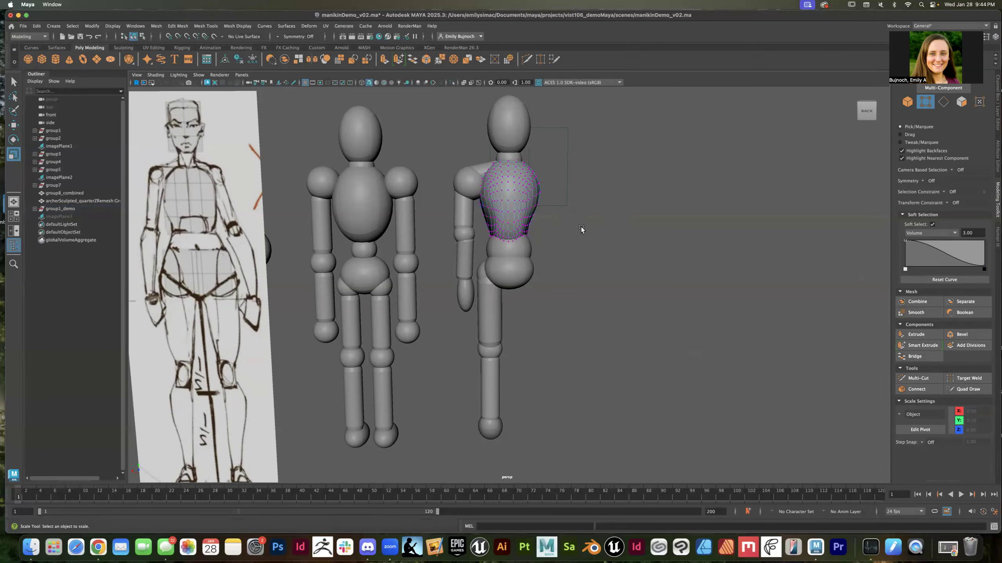
Step: Flatten the lower front of the torso by moving a soft-selected vertex inward in Z from the side view
{"action": "left_click_drag", "start_coordinate": [604, 240], "coordinate": [631, 261], "text": "alt"}
{"action": "left_click_drag", "start_coordinate": [416, 286], "coordinate": [571, 231], "text": "alt"}
{"action": "left_click", "coordinate": [548, 220]}
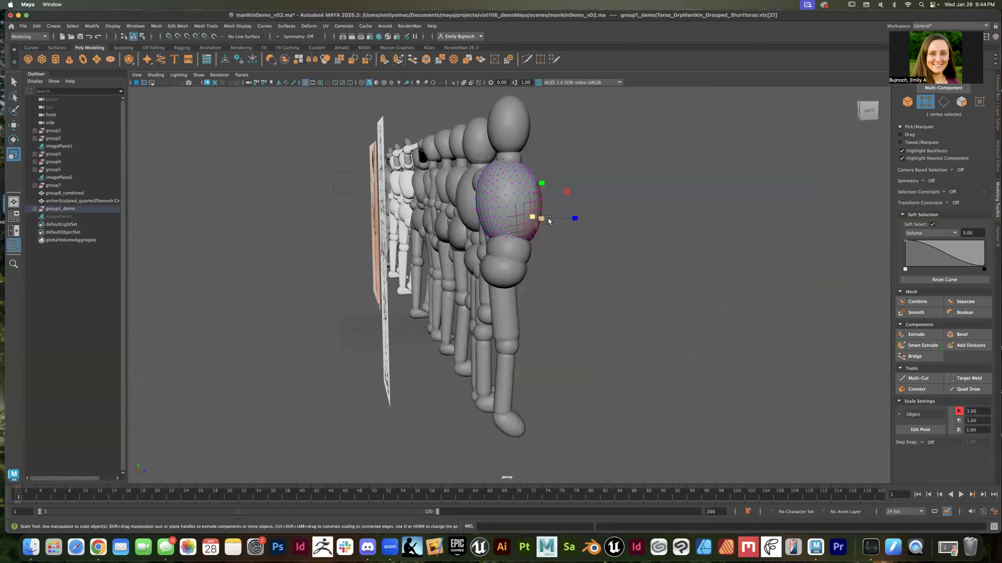
{"action": "key", "text": "w"}
{"action": "left_click_drag", "start_coordinate": [577, 217], "coordinate": [572, 217]}
{"action": "left_click", "coordinate": [581, 276]}
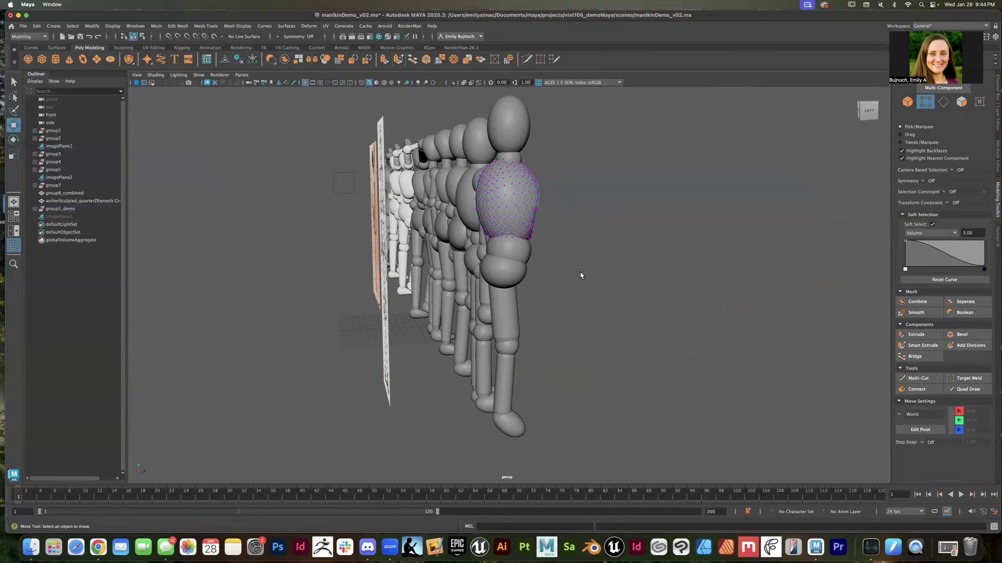
Step: Return the torso to vertex editing and move a soft-selected vertex on its lower back inward in Z
{"action": "left_click_drag", "start_coordinate": [607, 270], "coordinate": [601, 269], "text": "alt"}
{"action": "left_click", "coordinate": [496, 231]}
{"action": "key", "text": "F8"}
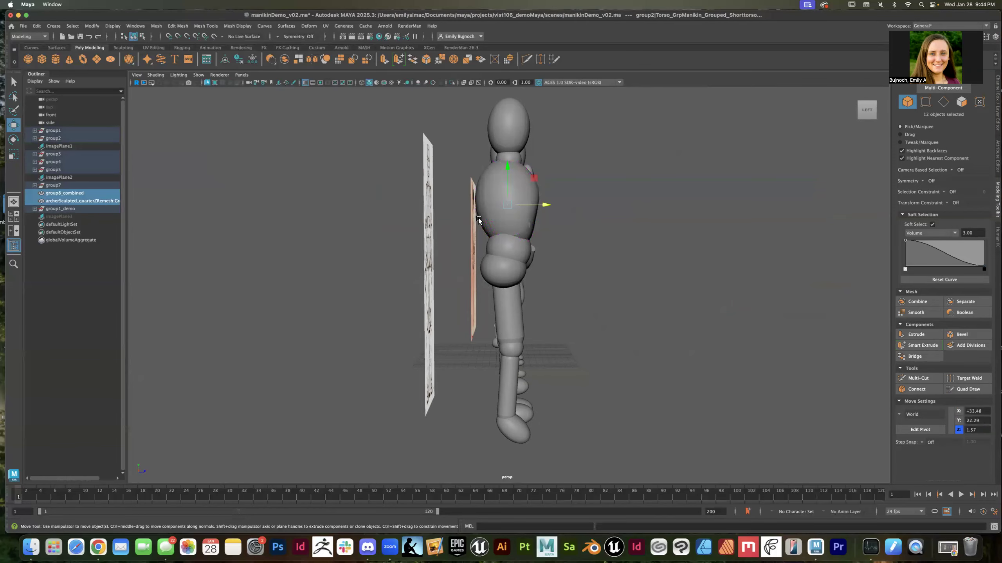
{"action": "left_click", "coordinate": [484, 220]}
{"action": "right_click_drag", "start_coordinate": [484, 221], "coordinate": [470, 218]}
{"action": "left_click", "coordinate": [482, 227]}
{"action": "left_click_drag", "start_coordinate": [517, 221], "coordinate": [523, 220]}
{"action": "left_click", "coordinate": [621, 219]}
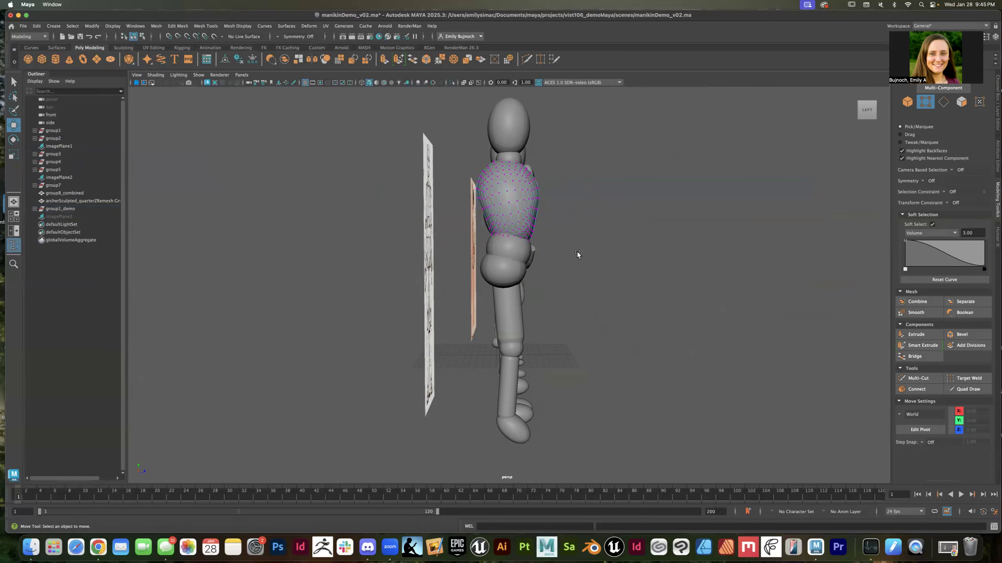
Step: Switch the head to vertex editing, face it from the front, and set the soft selection falloff radius to 1.00
{"action": "mouse_move", "coordinate": [697, 238]}
{"action": "left_mouse_down", "text": "alt"}
{"action": "mouse_move", "coordinate": [667, 237]}
{"action": "mouse_move", "coordinate": [720, 239]}
{"action": "mouse_move", "coordinate": [678, 237]}
{"action": "left_mouse_up", "text": "alt"}
{"action": "left_click", "coordinate": [509, 249]}
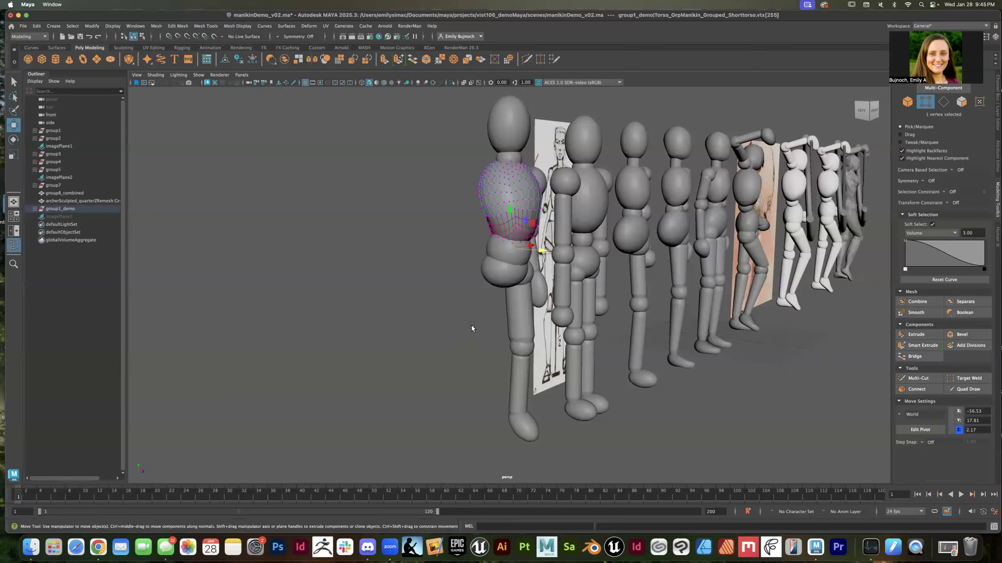
{"action": "left_click", "coordinate": [504, 125]}
{"action": "right_click", "coordinate": [504, 125]}
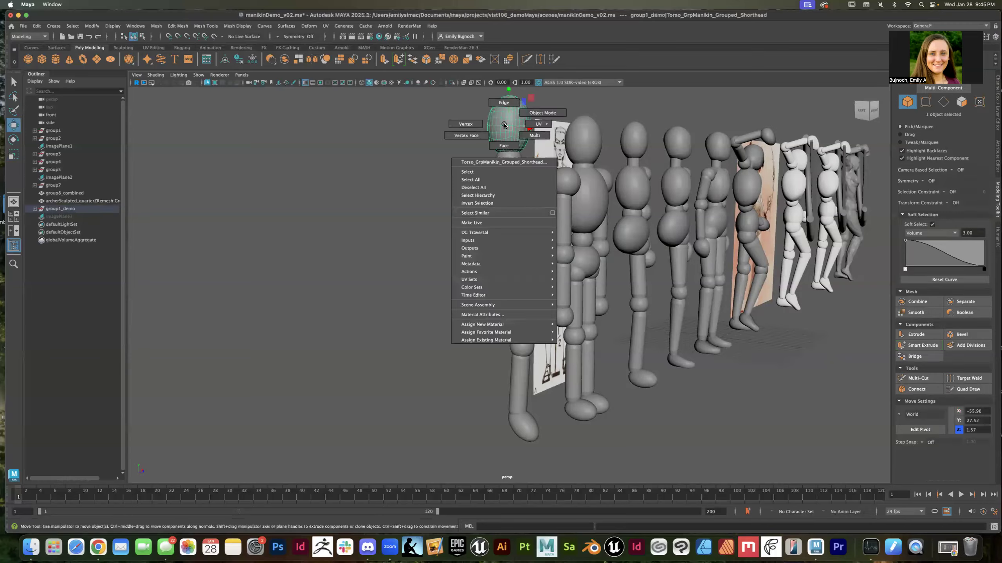
{"action": "left_click", "coordinate": [473, 125]}
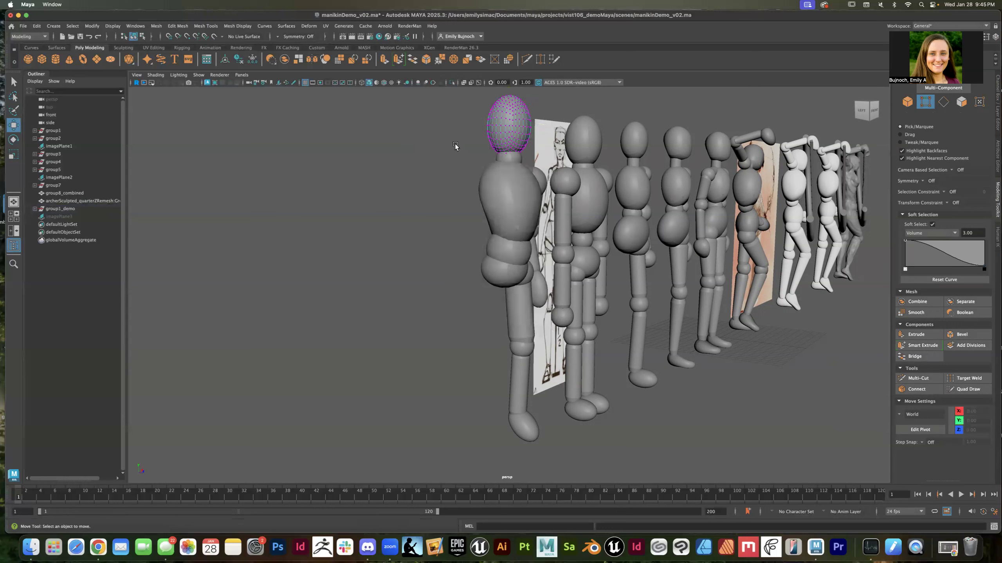
{"action": "left_click", "coordinate": [873, 110]}
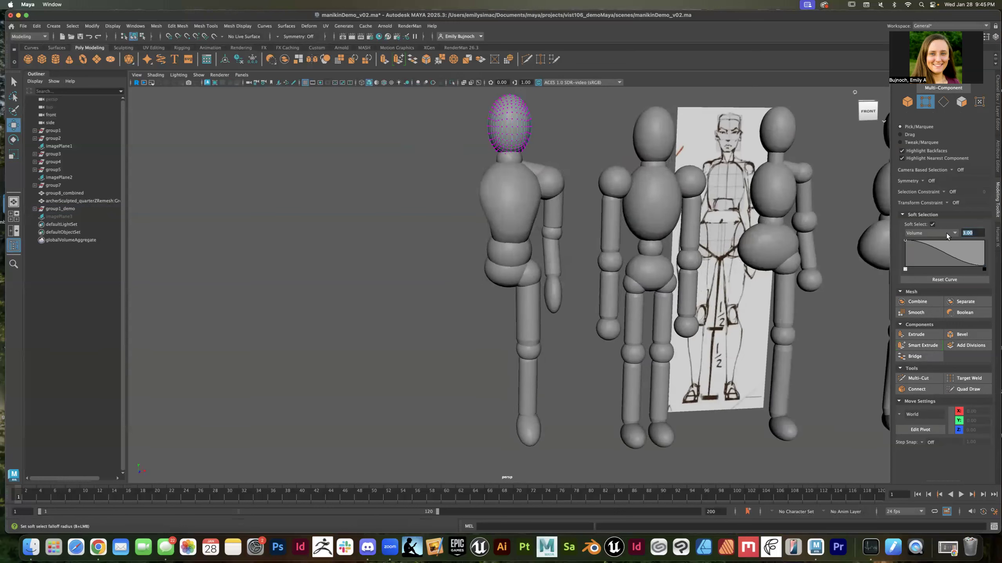
{"action": "type", "text": "1"}
{"action": "key", "text": "Return"}
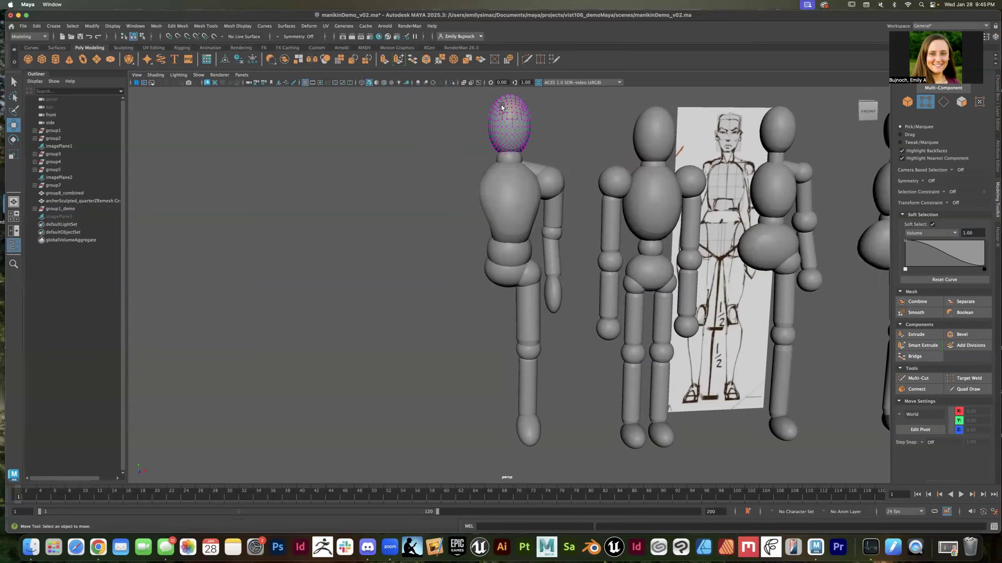
Step: Widen the upper and middle head by scaling pairs of opposite side vertices outward in X with soft selection
{"action": "left_click", "coordinate": [513, 106]}
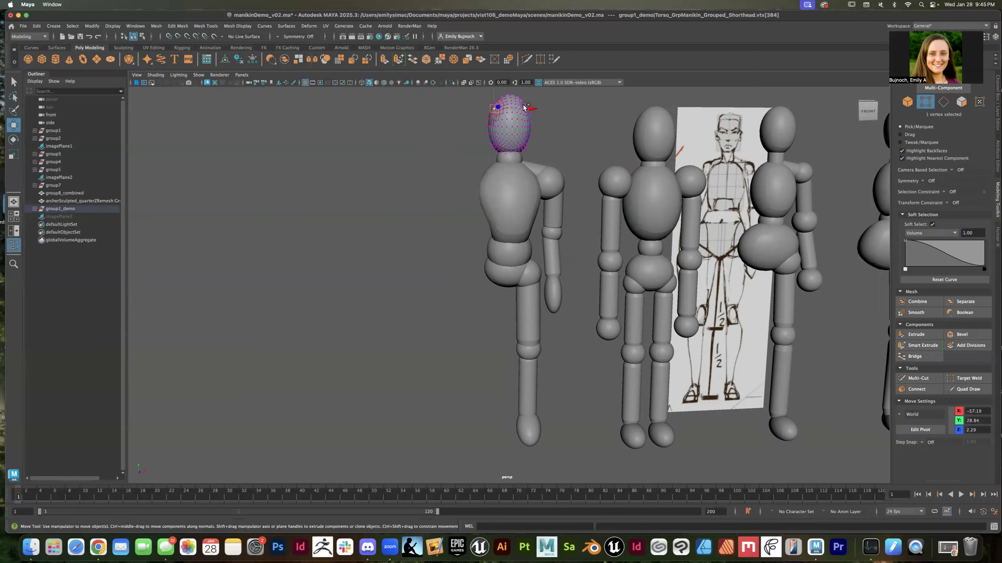
{"action": "left_click", "coordinate": [524, 106], "text": "shift"}
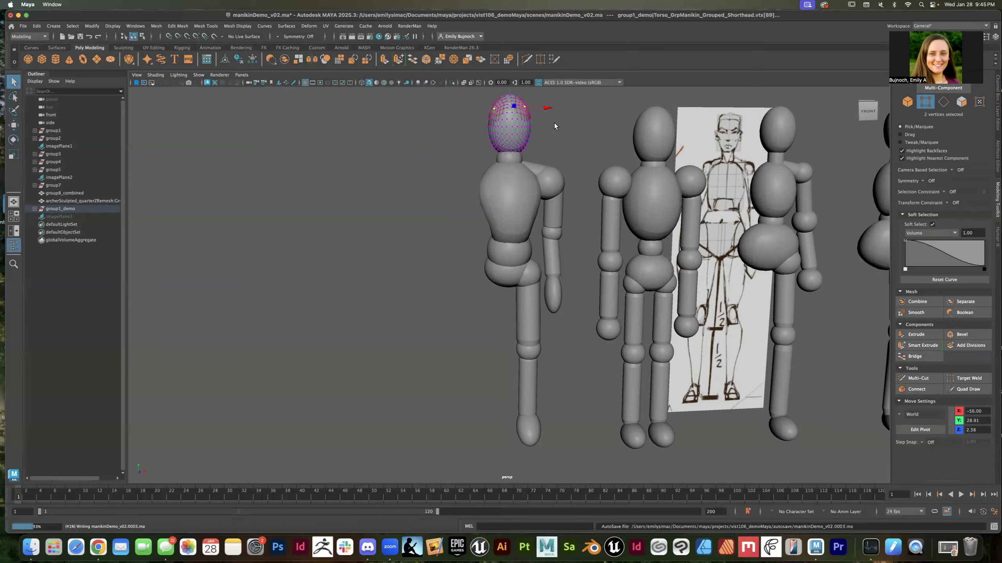
{"action": "key", "text": "e"}
{"action": "key", "text": "r"}
{"action": "left_click_drag", "start_coordinate": [545, 108], "coordinate": [547, 112]}
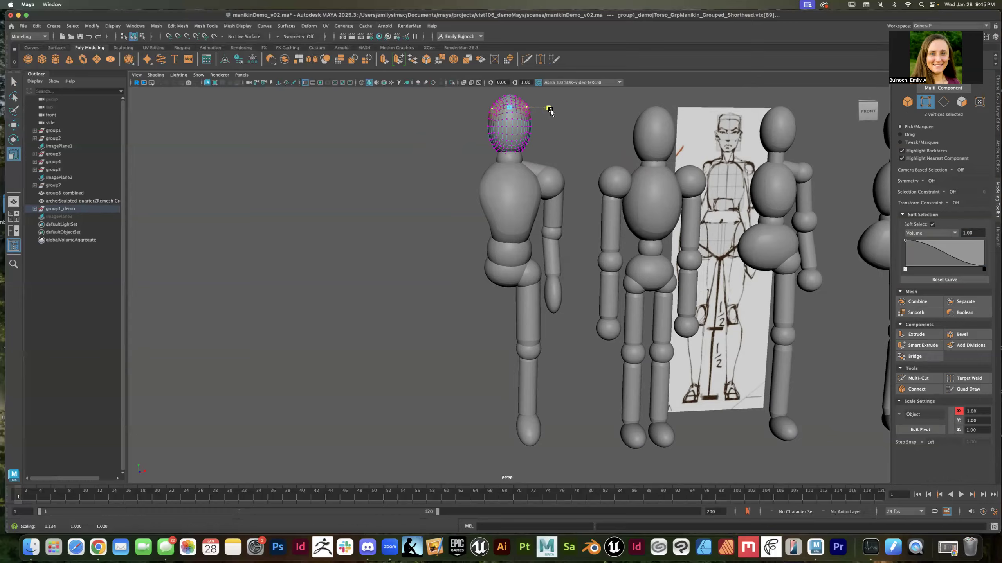
{"action": "left_click", "coordinate": [495, 127]}
{"action": "left_click", "coordinate": [527, 123], "text": "shift"}
{"action": "left_click_drag", "start_coordinate": [546, 125], "coordinate": [547, 124]}
{"action": "left_click", "coordinate": [545, 139]}
Step: Narrow the head below the cheeks by scaling a pair of opposite side vertices inward in X
{"action": "left_click", "coordinate": [490, 136]}
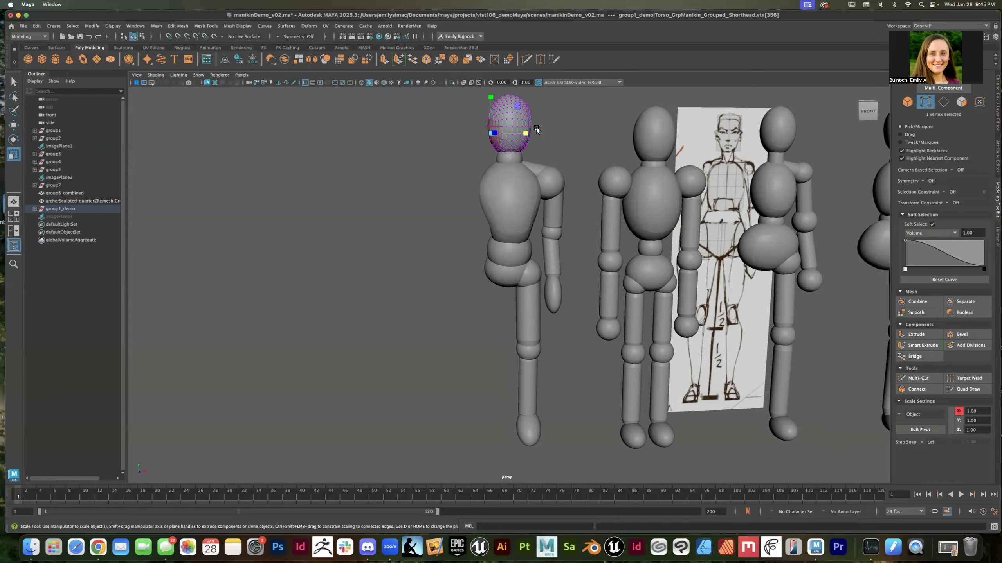
{"action": "key", "text": "f"}
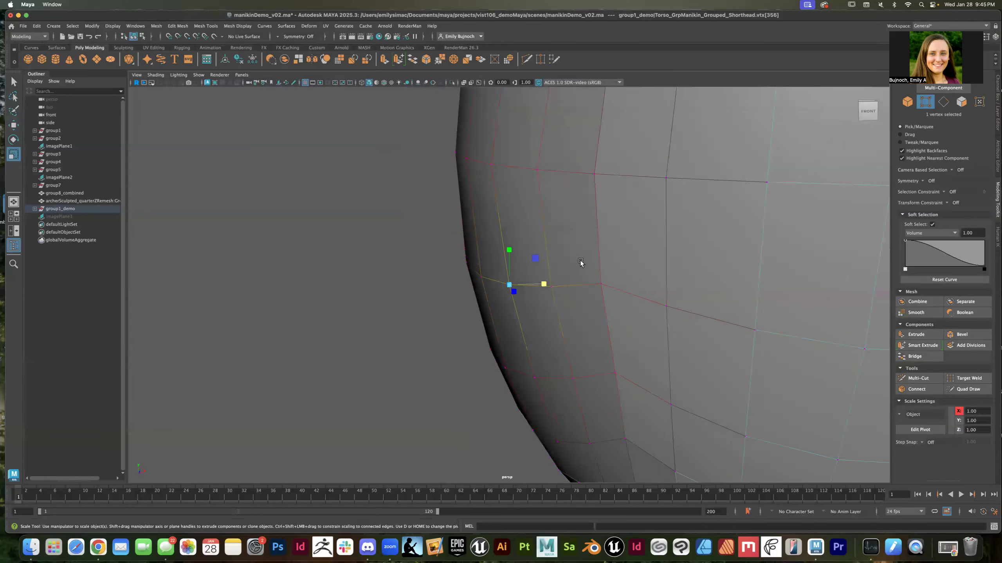
{"action": "scroll", "coordinate": [580, 263], "scroll_direction": "down", "scroll_amount": 10}
{"action": "left_click_drag", "start_coordinate": [711, 295], "coordinate": [702, 295], "text": "alt"}
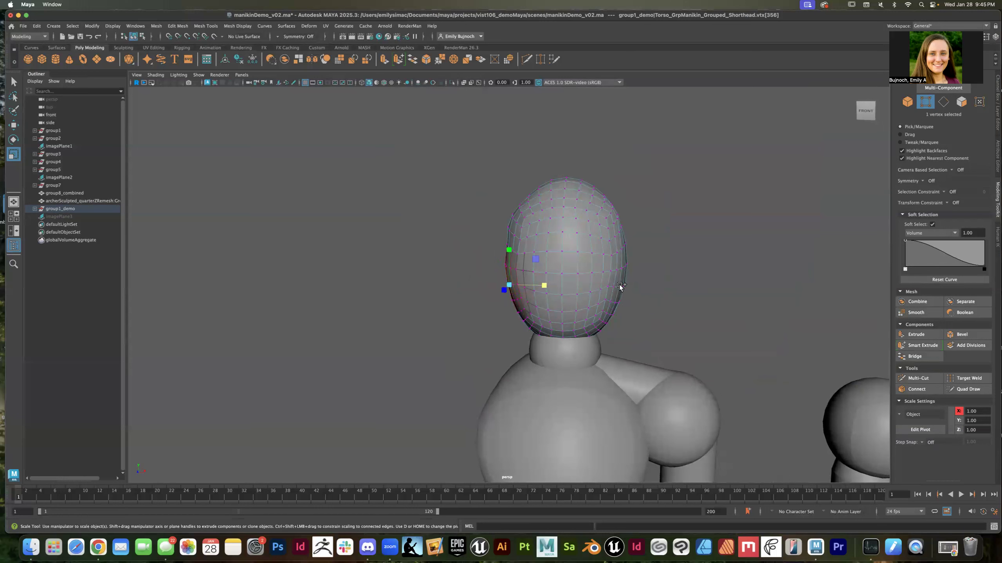
{"action": "left_click", "coordinate": [623, 285], "text": "shift"}
{"action": "left_click_drag", "start_coordinate": [599, 286], "coordinate": [593, 286]}
{"action": "left_click_drag", "start_coordinate": [592, 284], "coordinate": [592, 285]}
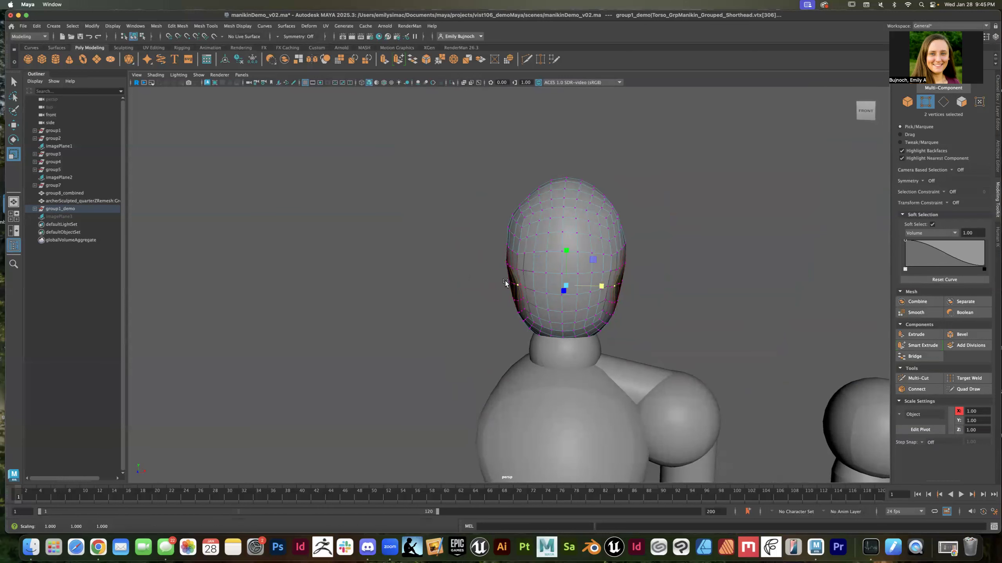
Step: Refine the jaw taper by scaling further pairs of opposite vertices along the lower sides of the head in X
{"action": "left_click", "coordinate": [508, 281]}
{"action": "left_click", "coordinate": [621, 281], "text": "shift"}
{"action": "left_click", "coordinate": [600, 282]}
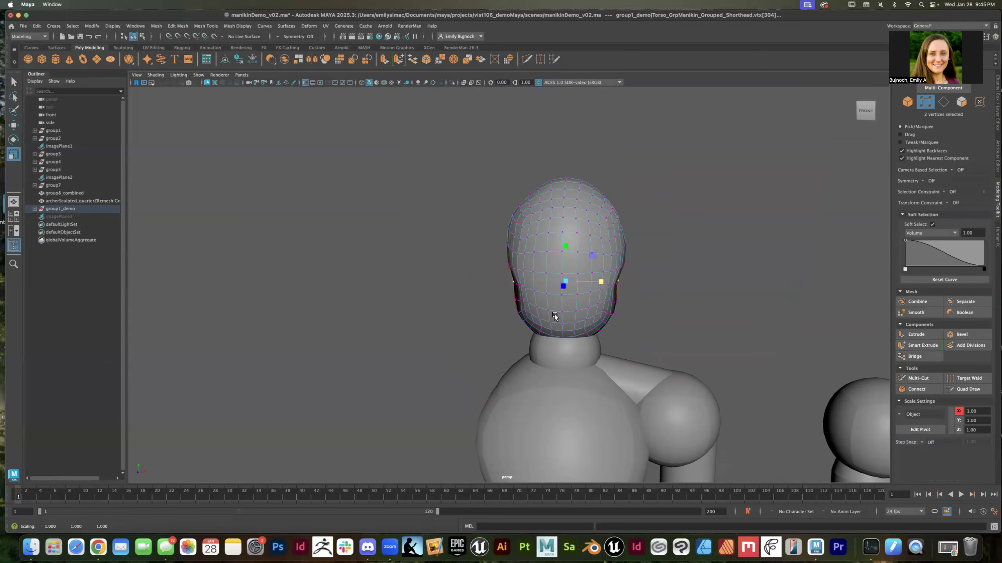
{"action": "left_click", "coordinate": [524, 313]}
{"action": "left_click", "coordinate": [600, 315], "text": "shift"}
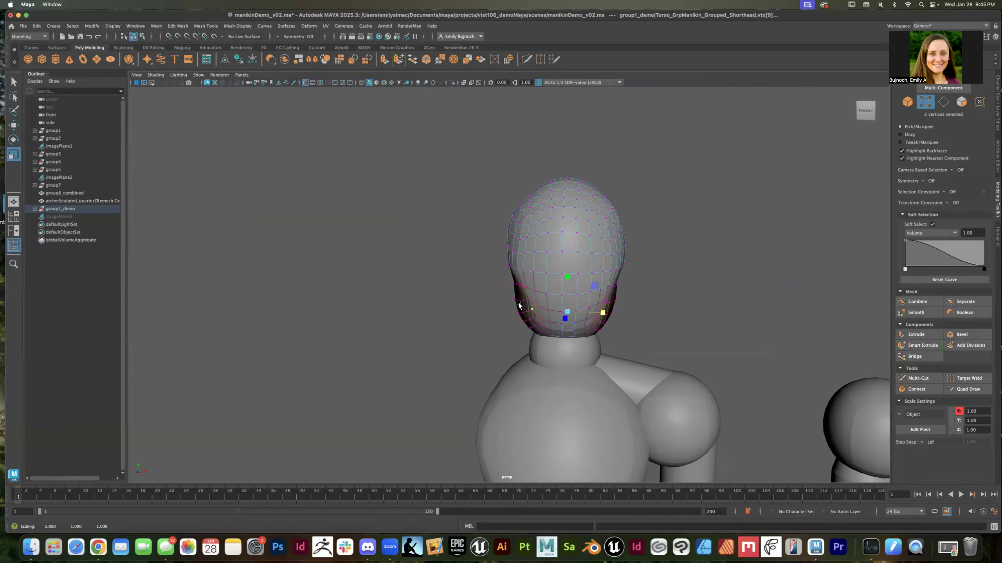
{"action": "left_click", "coordinate": [517, 301]}
{"action": "left_click", "coordinate": [616, 304], "text": "shift"}
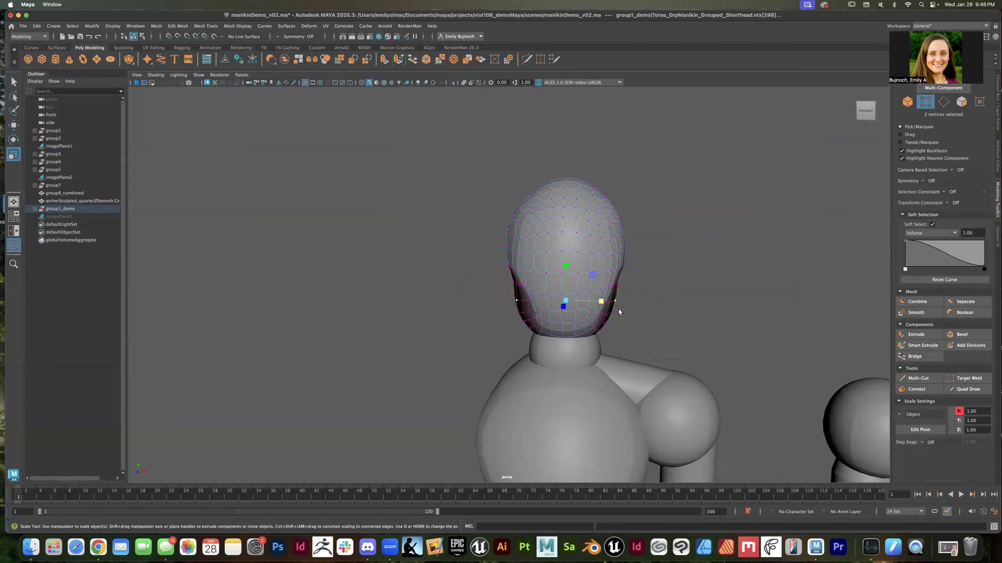
{"action": "left_click", "coordinate": [663, 312]}
Step: Shape the chin by moving a soft-selected vertex at the lower front of the head from the side view
{"action": "left_click_drag", "start_coordinate": [719, 292], "coordinate": [687, 290], "text": "alt"}
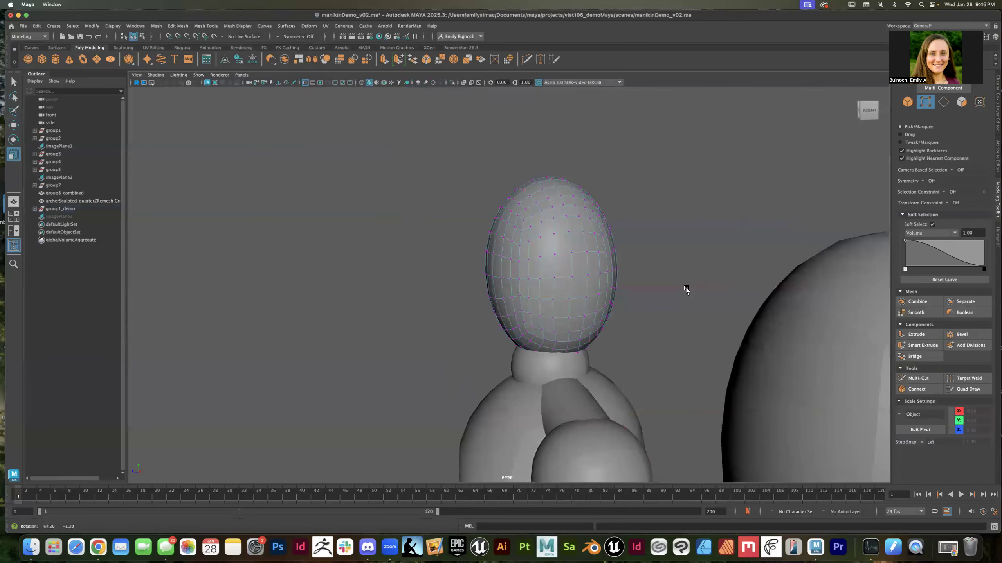
{"action": "left_click", "coordinate": [510, 338]}
{"action": "key", "text": "w"}
{"action": "left_click_drag", "start_coordinate": [459, 359], "coordinate": [518, 361], "text": "alt"}
{"action": "left_click_drag", "start_coordinate": [567, 321], "coordinate": [577, 303]}
Step: Try to pull vertices on the front of the face forward in Z and enter a soft selection radius of 2
{"action": "left_click", "coordinate": [534, 301]}
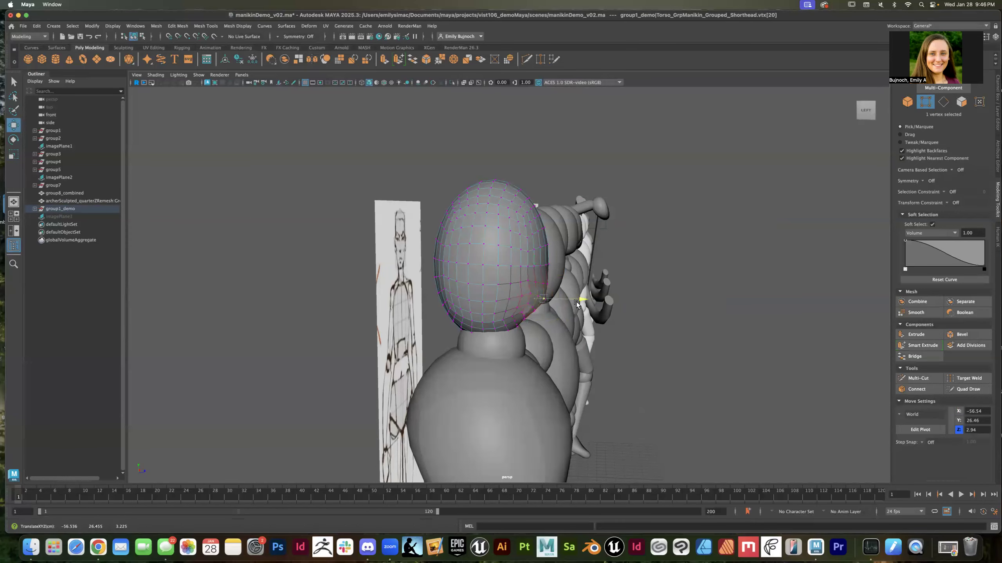
{"action": "left_click", "coordinate": [541, 265]}
{"action": "left_click", "coordinate": [551, 265]}
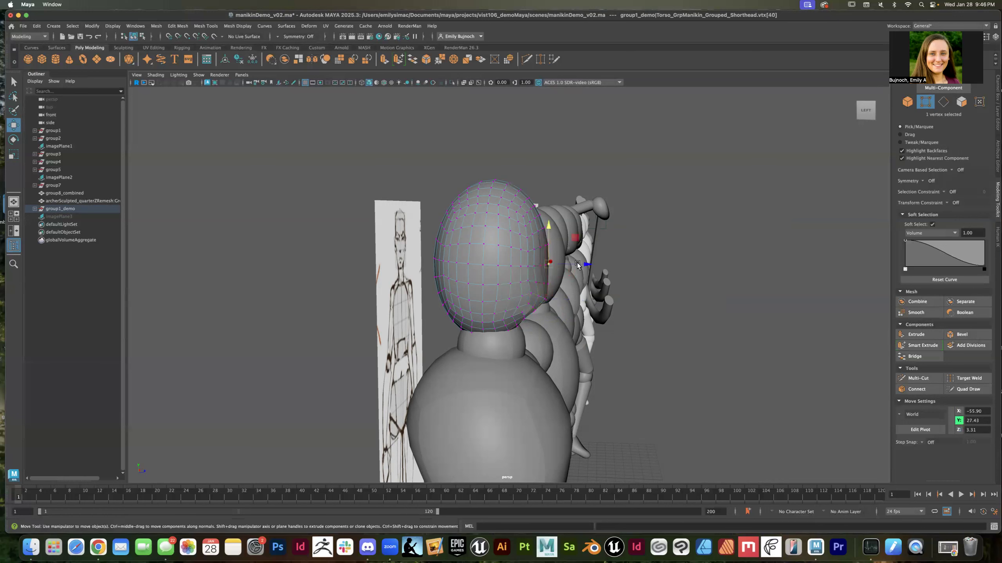
{"action": "left_click_drag", "start_coordinate": [585, 264], "coordinate": [581, 263]}
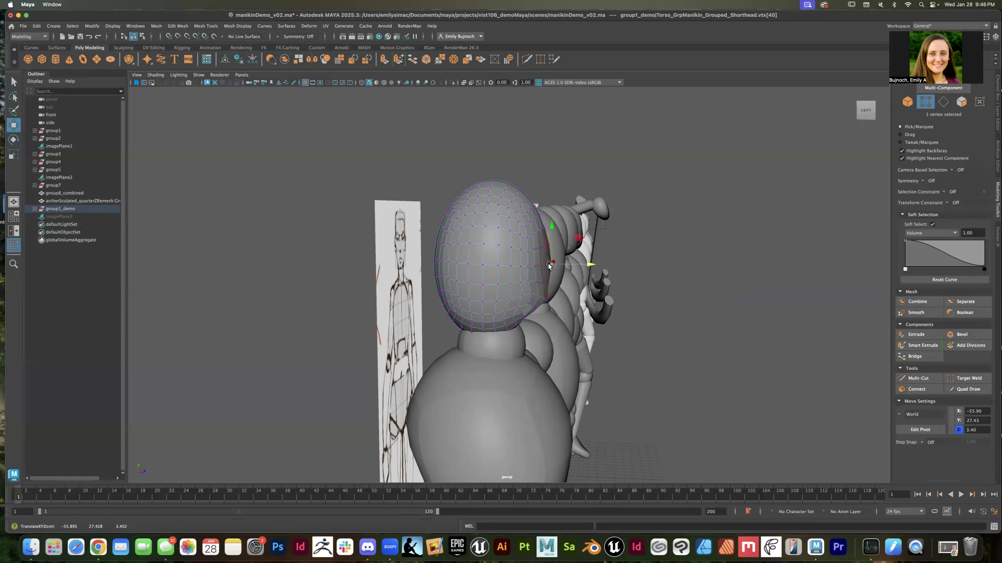
{"action": "type", "text": "2"}
{"action": "key", "text": "Return"}
{"action": "left_click", "coordinate": [822, 310]}
Step: Undo the recent face vertex moves and reselect vertices on the head
{"action": "key", "text": "ctrl+z"}
{"action": "key", "text": "ctrl+z"}
{"action": "key", "text": "ctrl+z"}
{"action": "key", "text": "ctrl+z"}
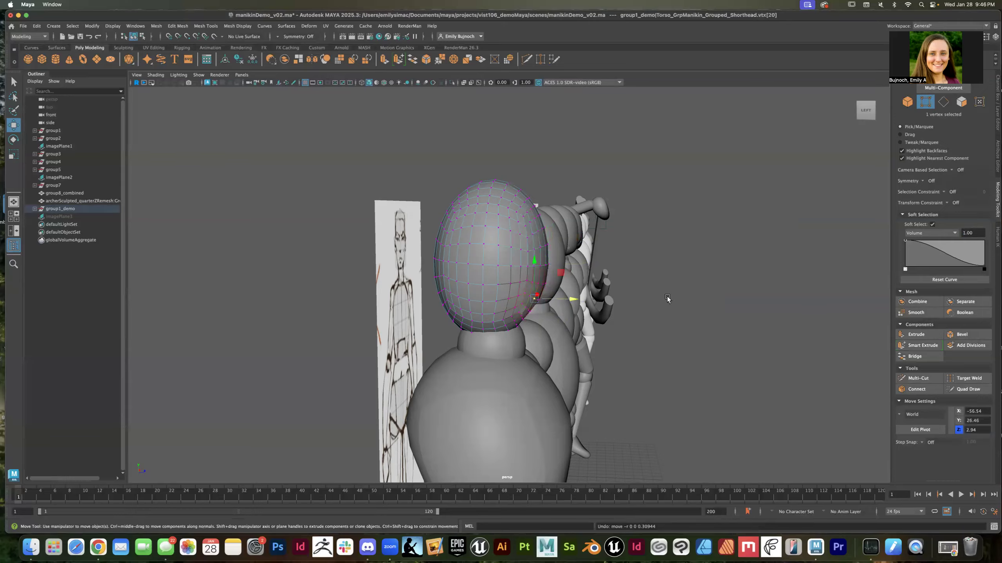
{"action": "double_click", "coordinate": [536, 267]}
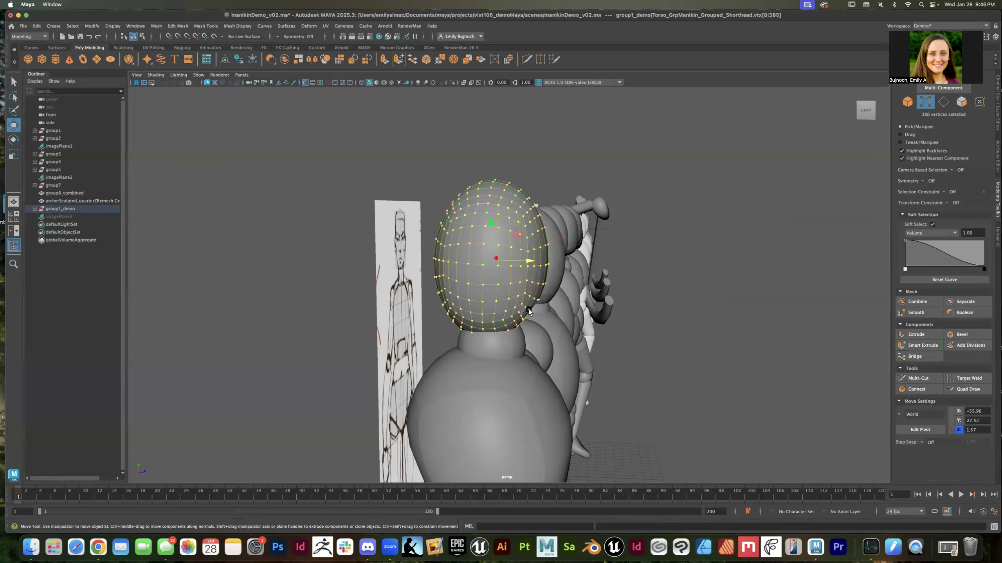
Step: Try to pull soft-selected vertices on the lower front of the head forward in Z from the side view
{"action": "left_click", "coordinate": [530, 300]}
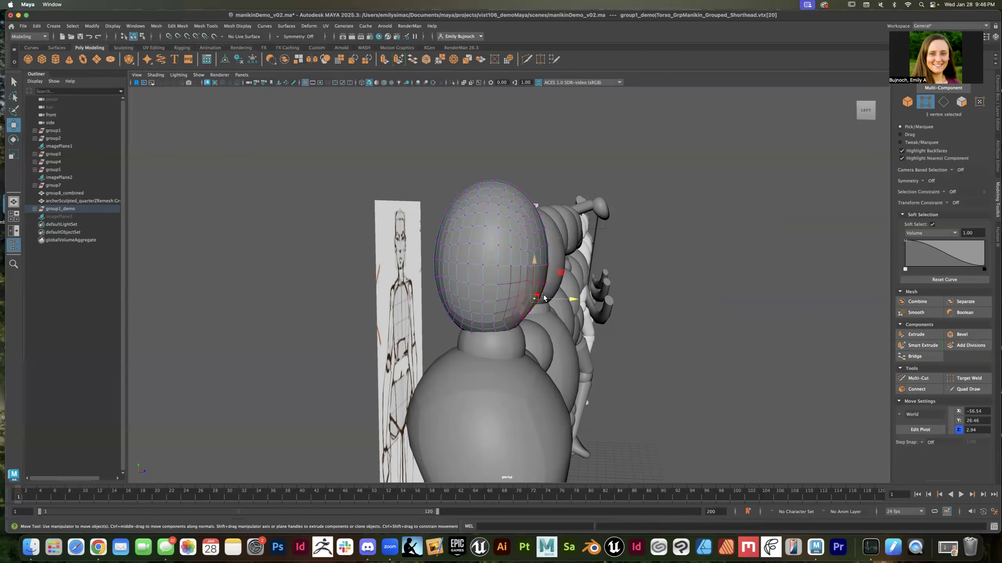
{"action": "left_click_drag", "start_coordinate": [539, 296], "coordinate": [581, 312]}
{"action": "double_click", "coordinate": [527, 311]}
{"action": "left_click", "coordinate": [529, 310]}
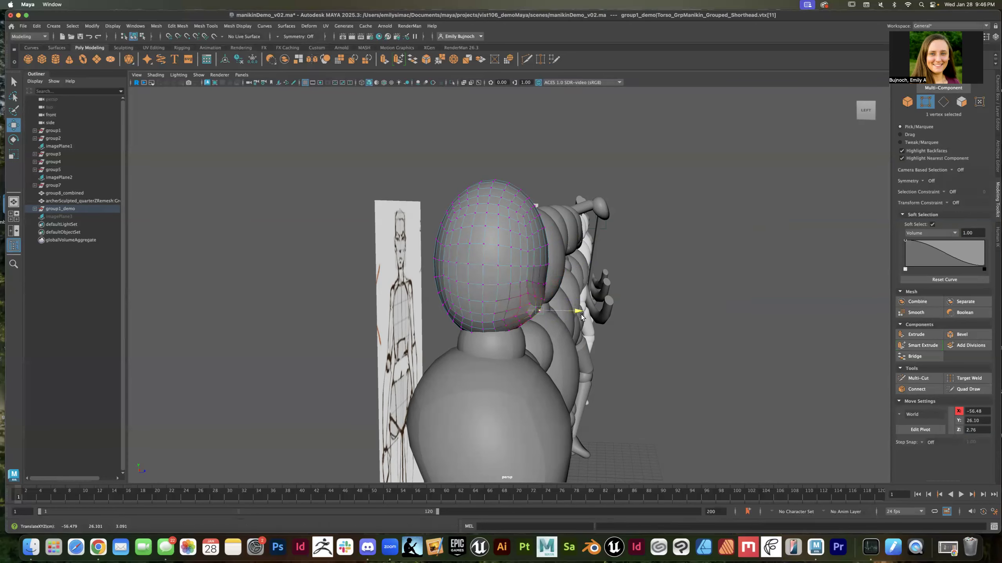
{"action": "left_click", "coordinate": [547, 264]}
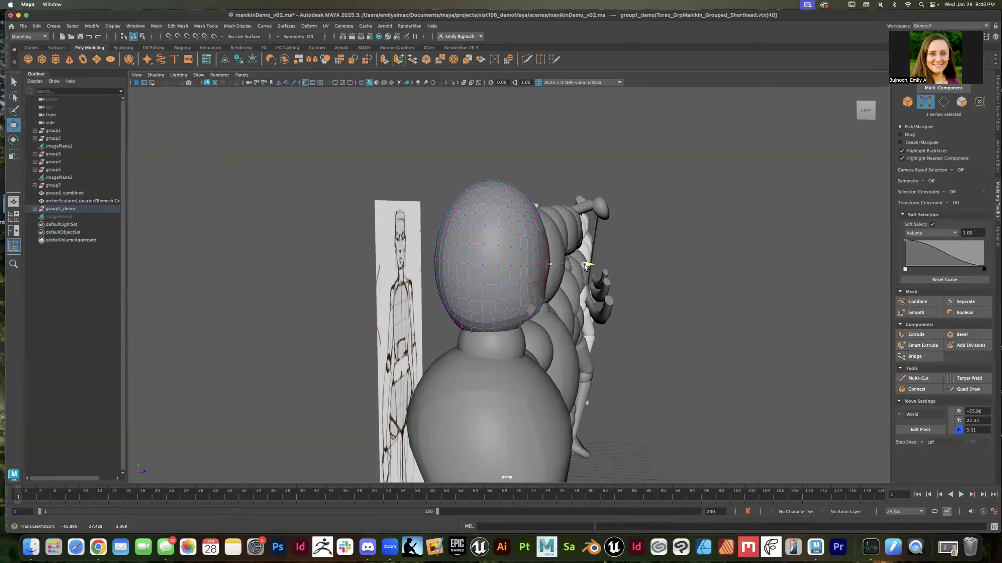
{"action": "left_click", "coordinate": [548, 284]}
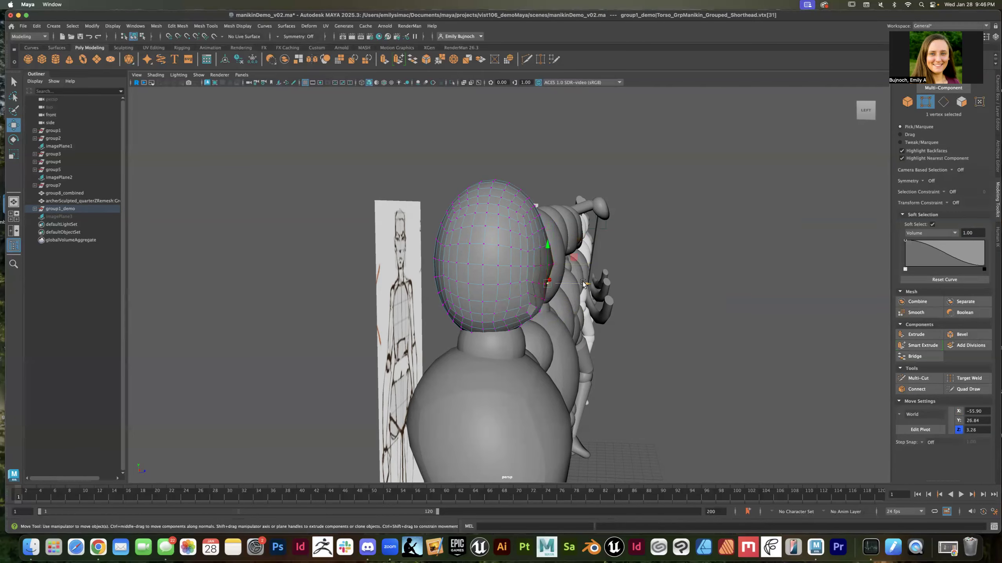
{"action": "left_click_drag", "start_coordinate": [572, 283], "coordinate": [573, 283]}
{"action": "left_click", "coordinate": [539, 284]}
{"action": "left_click", "coordinate": [727, 309]}
{"action": "left_click_drag", "start_coordinate": [727, 309], "coordinate": [691, 325], "text": "alt"}
Step: Undo the forward pulls on the face vertices and set the soft selection radius to 3
{"action": "key", "text": "z"}
{"action": "key", "text": "z"}
{"action": "key", "text": "z"}
{"action": "key", "text": "z"}
{"action": "key", "text": "z"}
{"action": "key", "text": "z"}
{"action": "key", "text": "z"}
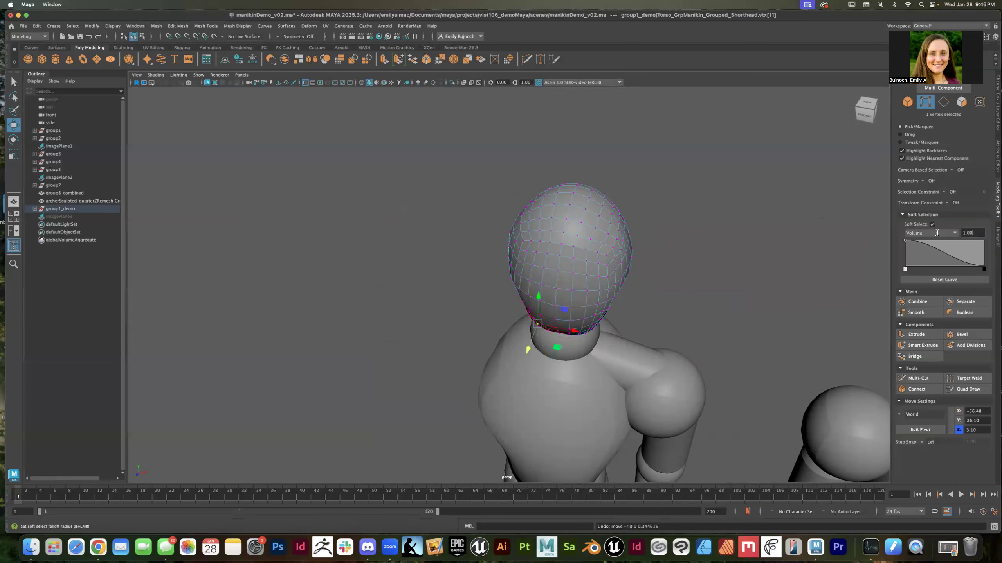
{"action": "type", "text": "3"}
{"action": "key", "text": "Return"}
{"action": "left_click", "coordinate": [706, 299]}
{"action": "left_click_drag", "start_coordinate": [701, 297], "coordinate": [599, 286], "text": "alt"}
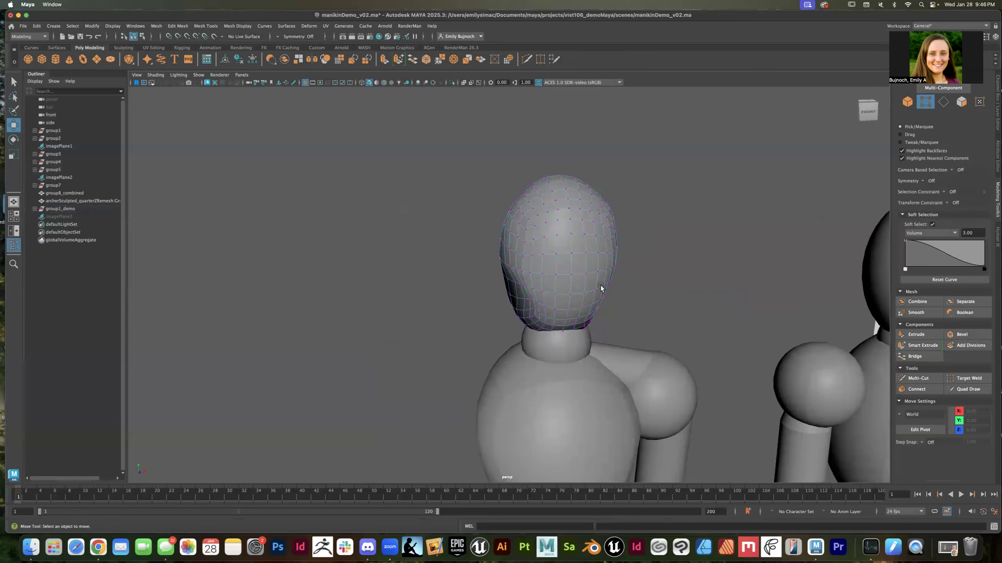
Step: Undo the remaining chin and face vertex edits, going back to the selected pair of opposite jaw vertices
{"action": "key", "text": "super+z"}
{"action": "key", "text": "super+z"}
{"action": "key", "text": "super+z"}
{"action": "key", "text": "super+z"}
{"action": "key", "text": "super+z"}
{"action": "key", "text": "super+z"}
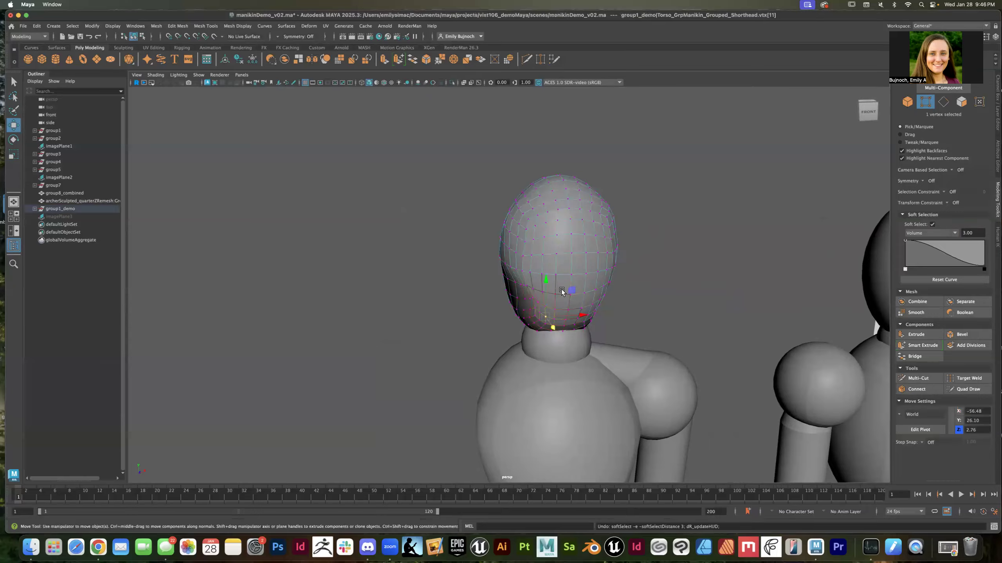
{"action": "key", "text": "super+z"}
{"action": "key", "text": "super+z"}
{"action": "key", "text": "super+z"}
{"action": "key", "text": "super+z"}
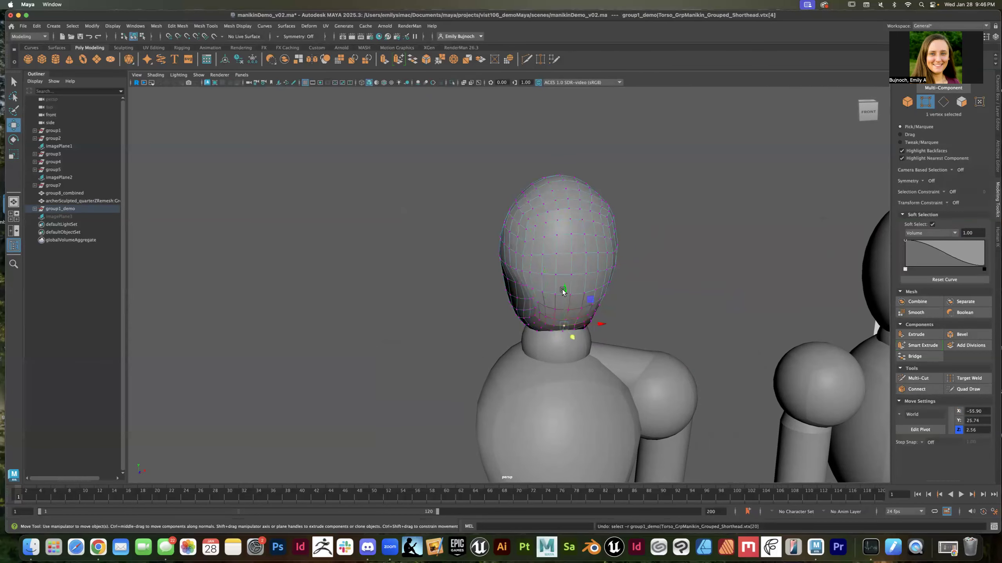
{"action": "key", "text": "super+z"}
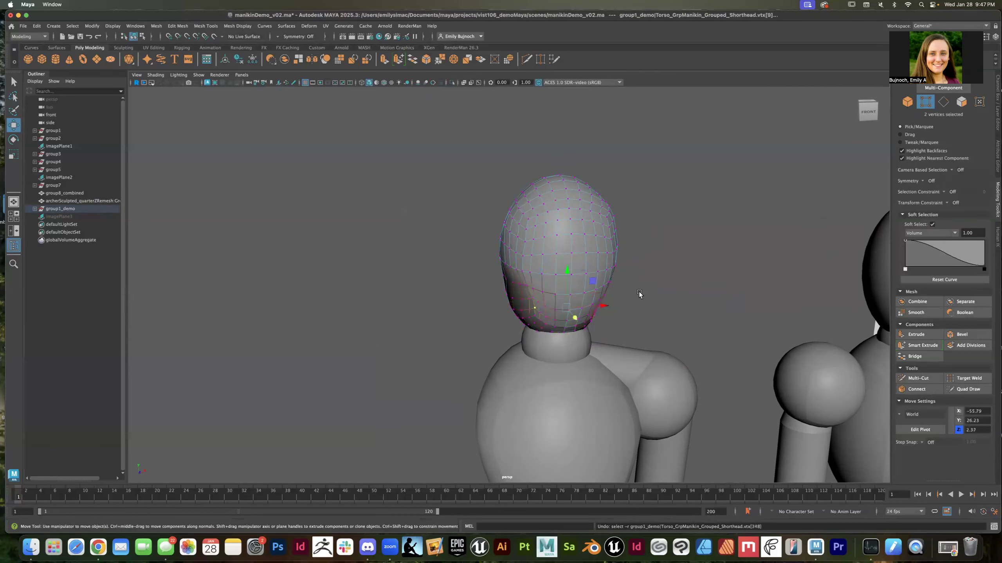
Step: Set the soft selection radius to 2 and scale two pairs of opposite vertices at the cheeks and jaw inward in X
{"action": "left_click", "coordinate": [697, 293]}
{"action": "left_click_drag", "start_coordinate": [702, 291], "coordinate": [692, 290], "text": "alt"}
{"action": "left_click_drag", "start_coordinate": [937, 233], "coordinate": [937, 234]}
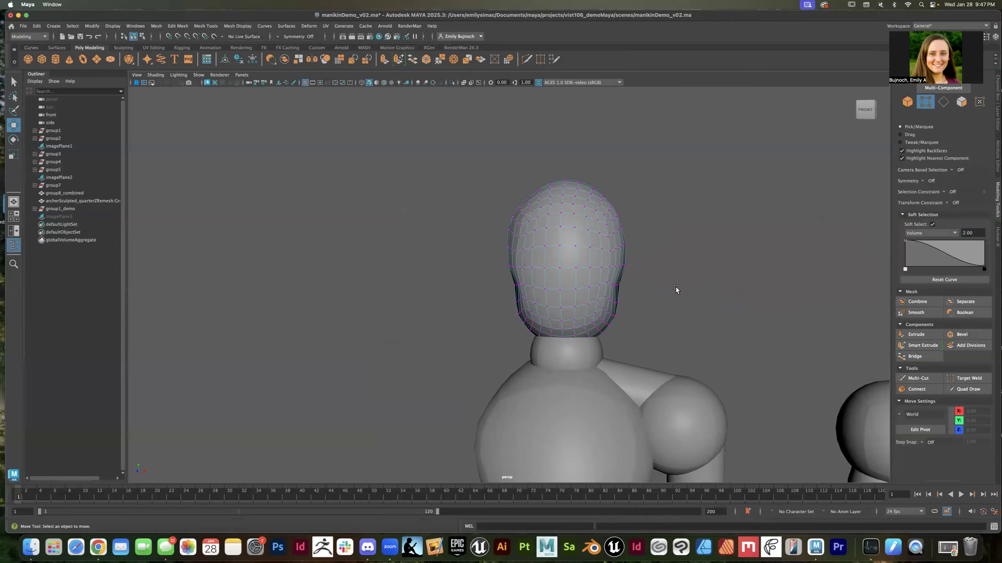
{"action": "left_click", "coordinate": [510, 267]}
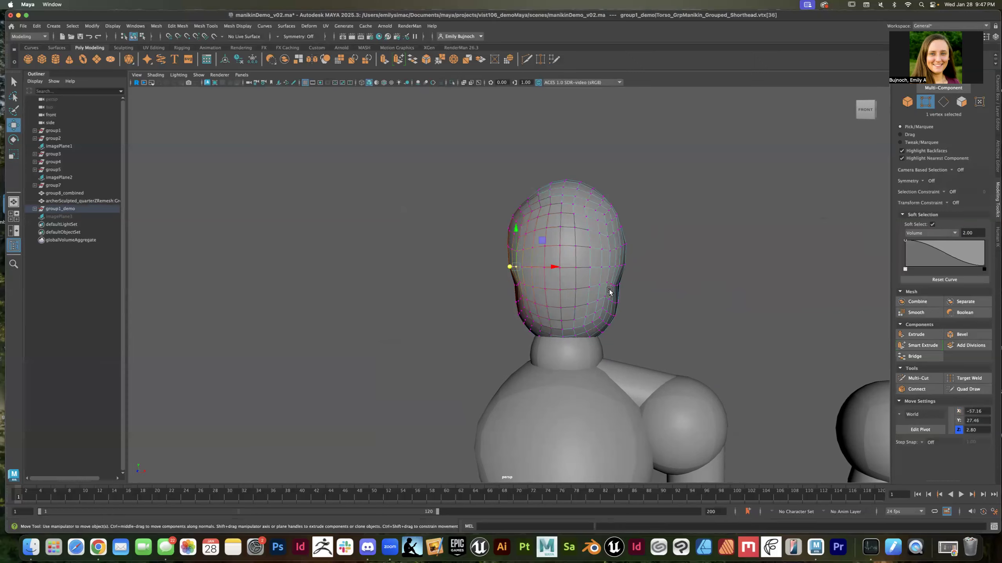
{"action": "key", "text": "q"}
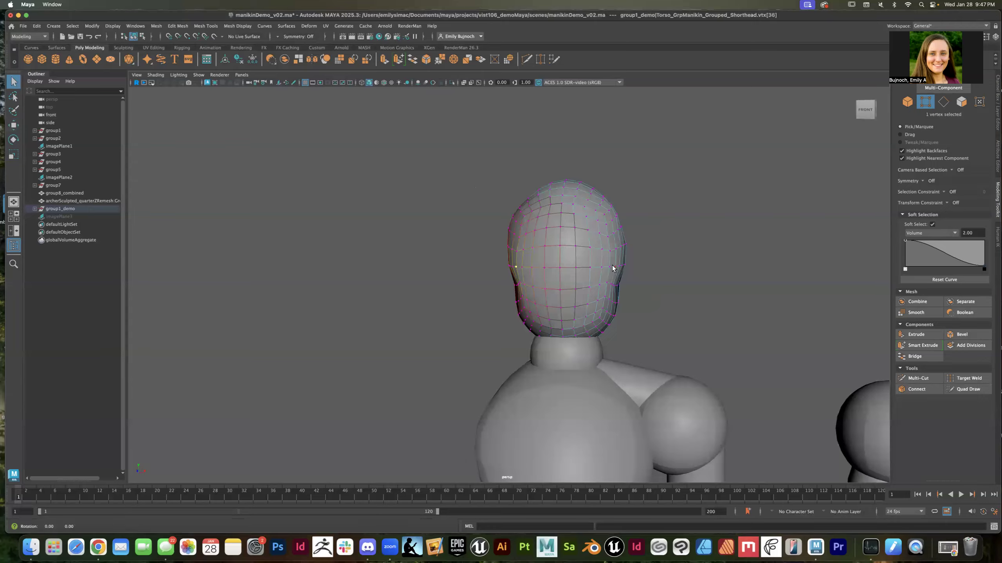
{"action": "left_click", "coordinate": [616, 270], "text": "shift"}
{"action": "key", "text": "r"}
{"action": "left_click_drag", "start_coordinate": [601, 267], "coordinate": [594, 267]}
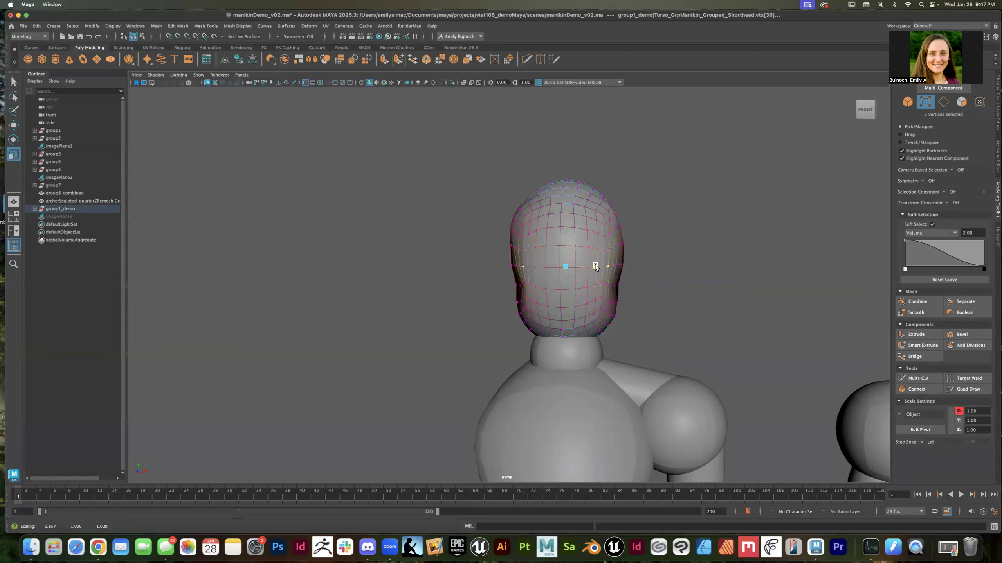
{"action": "left_click", "coordinate": [517, 301]}
{"action": "left_click", "coordinate": [614, 302], "text": "shift"}
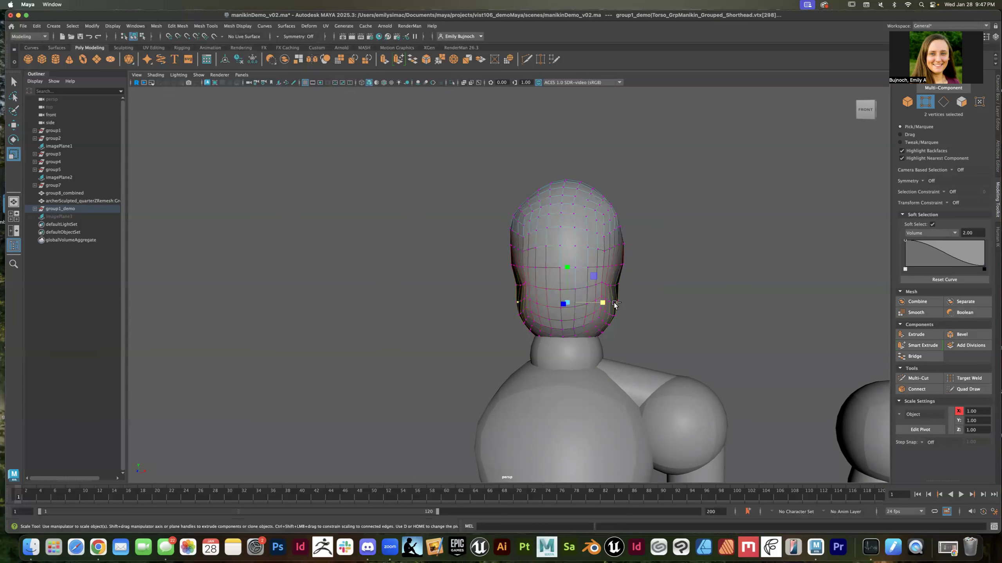
{"action": "left_click_drag", "start_coordinate": [600, 303], "coordinate": [594, 303]}
Step: Move a soft-selected vertex at the lower back of the head forward in Z from the side view
{"action": "left_click", "coordinate": [646, 286]}
{"action": "left_click_drag", "start_coordinate": [646, 286], "coordinate": [499, 285], "text": "alt"}
{"action": "left_click", "coordinate": [426, 309]}
{"action": "key", "text": "w"}
{"action": "left_click_drag", "start_coordinate": [465, 310], "coordinate": [476, 309]}
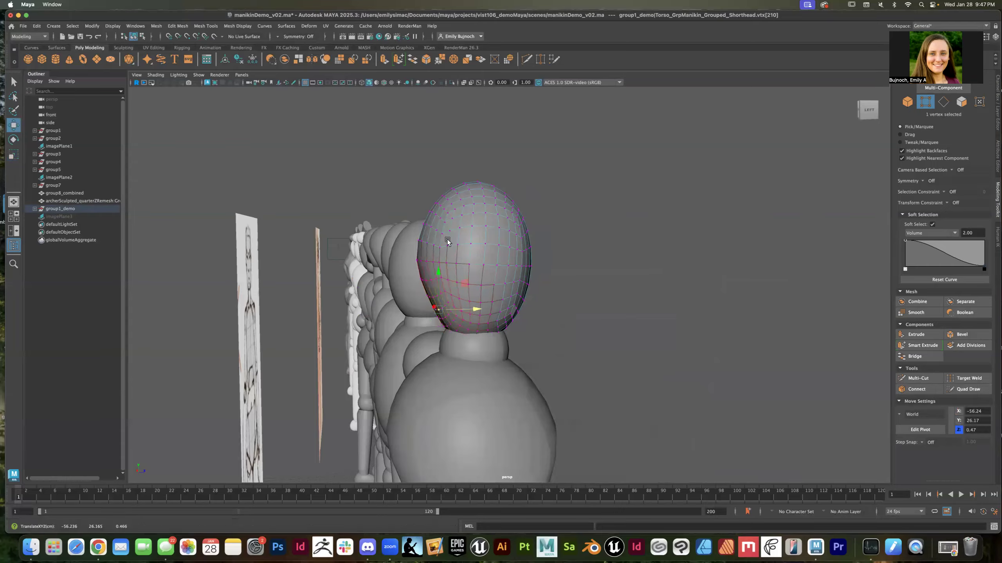
Step: Shape the chin and jaw underside by moving soft-selected vertices at the lower front of the head in Z and Y
{"action": "left_click", "coordinate": [521, 305]}
{"action": "left_click_drag", "start_coordinate": [601, 321], "coordinate": [599, 291], "text": "alt"}
{"action": "left_click", "coordinate": [557, 294]}
{"action": "left_click", "coordinate": [550, 307]}
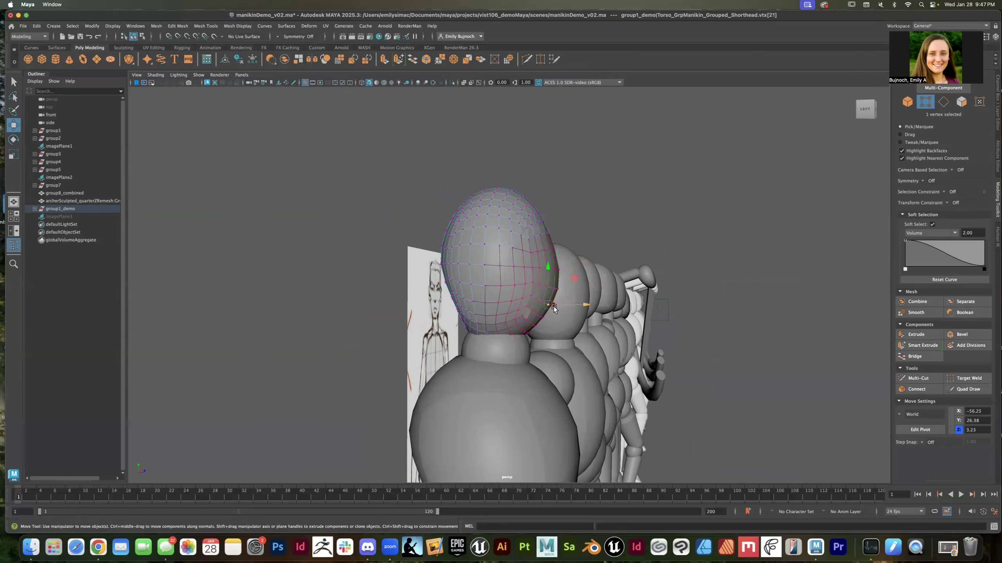
{"action": "left_click", "coordinate": [555, 307]}
{"action": "left_click_drag", "start_coordinate": [588, 308], "coordinate": [523, 326]}
{"action": "left_click", "coordinate": [519, 328]}
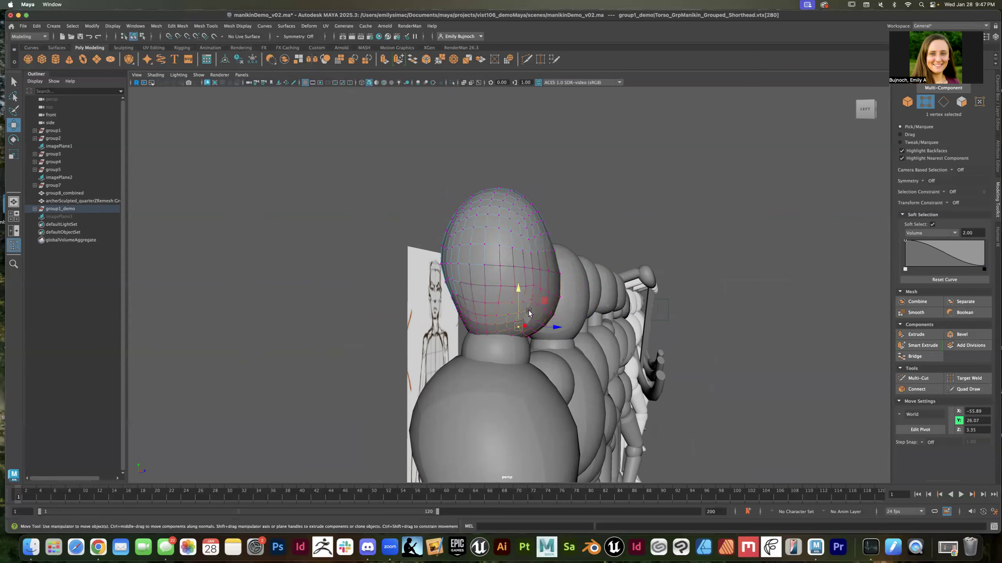
Step: Pull a soft-selected vertex on the upper part of the head outward to round the cranium
{"action": "left_click_drag", "start_coordinate": [723, 341], "coordinate": [530, 290], "text": "alt"}
{"action": "left_click", "coordinate": [594, 325], "text": "shift"}
{"action": "left_click", "coordinate": [502, 224]}
{"action": "left_click_drag", "start_coordinate": [472, 223], "coordinate": [456, 224]}
Step: Move a pair of soft-selected vertices along the base of the head slightly upward
{"action": "left_click", "coordinate": [704, 266]}
{"action": "left_click_drag", "start_coordinate": [705, 267], "coordinate": [512, 293], "text": "alt"}
{"action": "left_click", "coordinate": [457, 328]}
{"action": "left_click", "coordinate": [497, 331], "text": "shift"}
{"action": "left_click_drag", "start_coordinate": [466, 321], "coordinate": [463, 315]}
Step: Scale the opposite vertices at the lower back of the head inward in X to narrow the skull above the neck
{"action": "left_click_drag", "start_coordinate": [567, 342], "coordinate": [559, 334], "text": "alt"}
{"action": "left_click", "coordinate": [416, 325]}
{"action": "left_click", "coordinate": [488, 322], "text": "shift"}
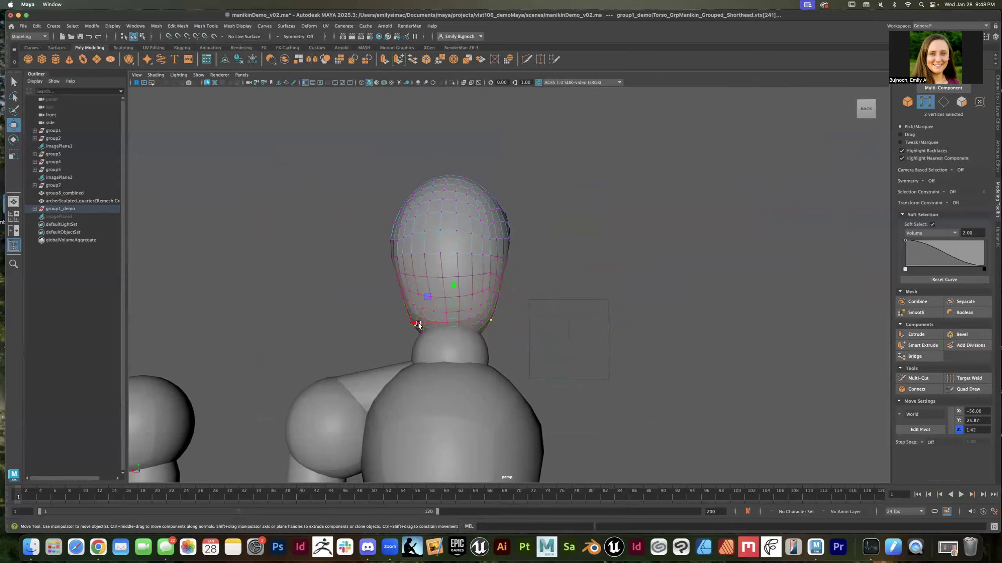
{"action": "key", "text": "r"}
{"action": "left_click_drag", "start_coordinate": [419, 325], "coordinate": [432, 340]}
Step: Widen the cranium by scaling a pair of opposite vertices on the upper sides of the head outward in X
{"action": "left_click", "coordinate": [432, 340]}
{"action": "left_click_drag", "start_coordinate": [523, 348], "coordinate": [513, 237], "text": "alt"}
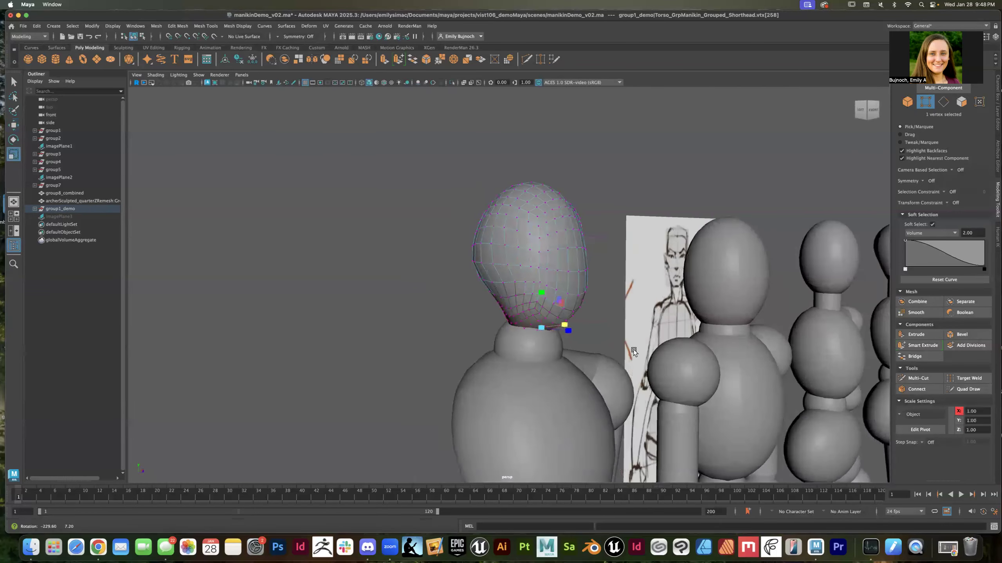
{"action": "left_click", "coordinate": [495, 210]}
{"action": "left_click", "coordinate": [489, 208]}
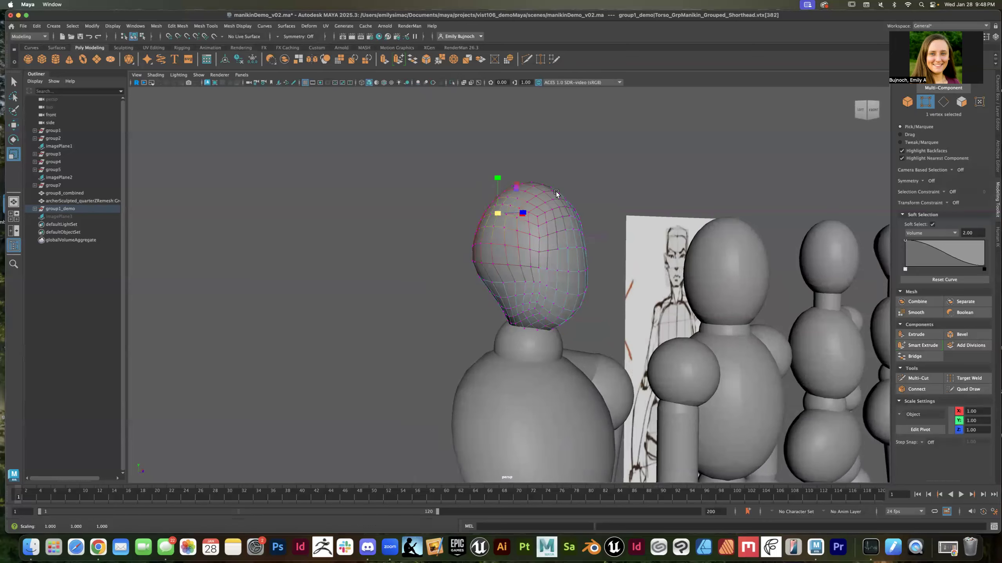
{"action": "left_click_drag", "start_coordinate": [613, 192], "coordinate": [586, 195], "text": "alt"}
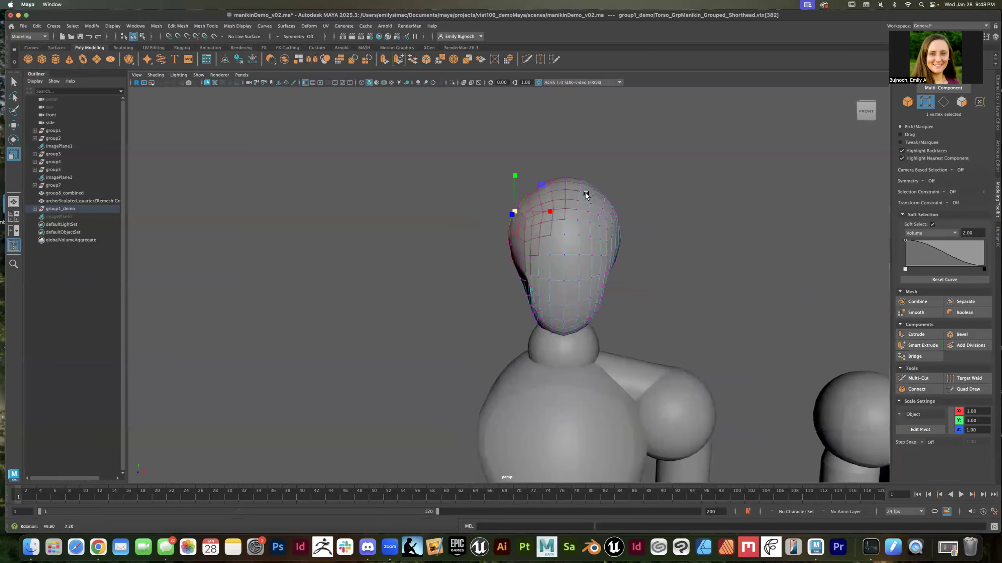
{"action": "left_click", "coordinate": [613, 216], "text": "shift"}
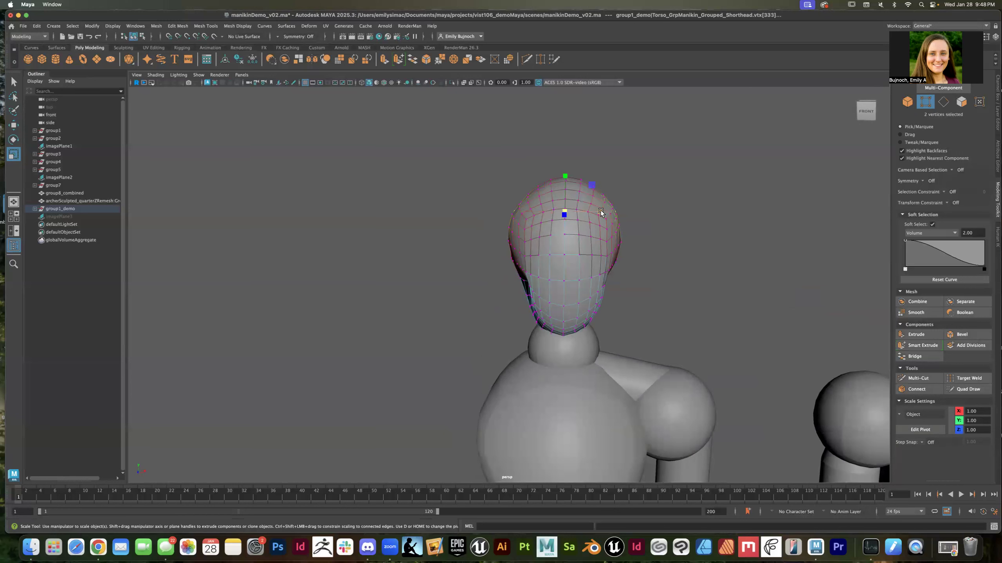
{"action": "left_click", "coordinate": [640, 303]}
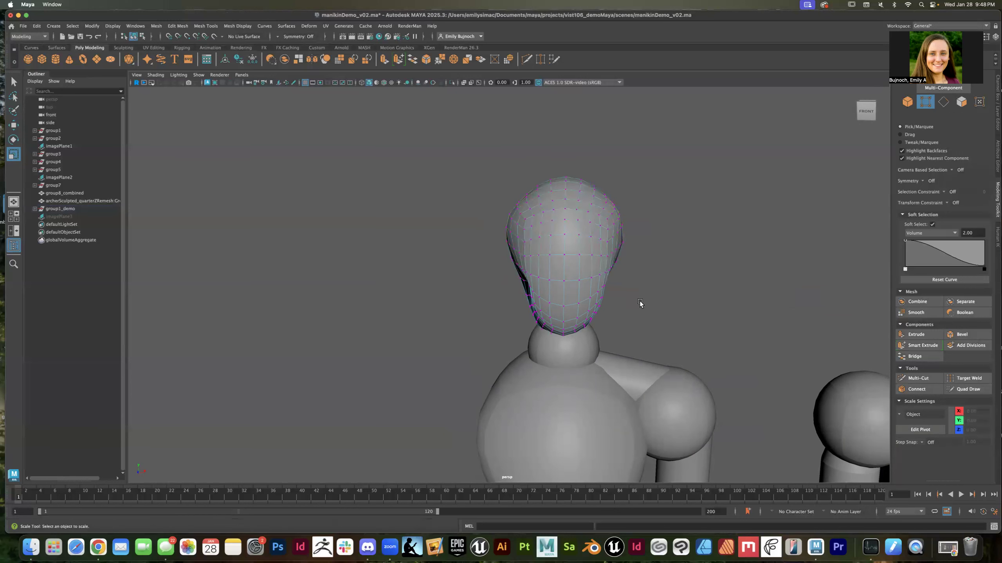
Step: Return to object selection and select and frame all pieces of the duplicate mannequin
{"action": "left_click_drag", "start_coordinate": [640, 302], "coordinate": [663, 300], "text": "alt"}
{"action": "right_click_drag", "start_coordinate": [559, 259], "coordinate": [601, 247]}
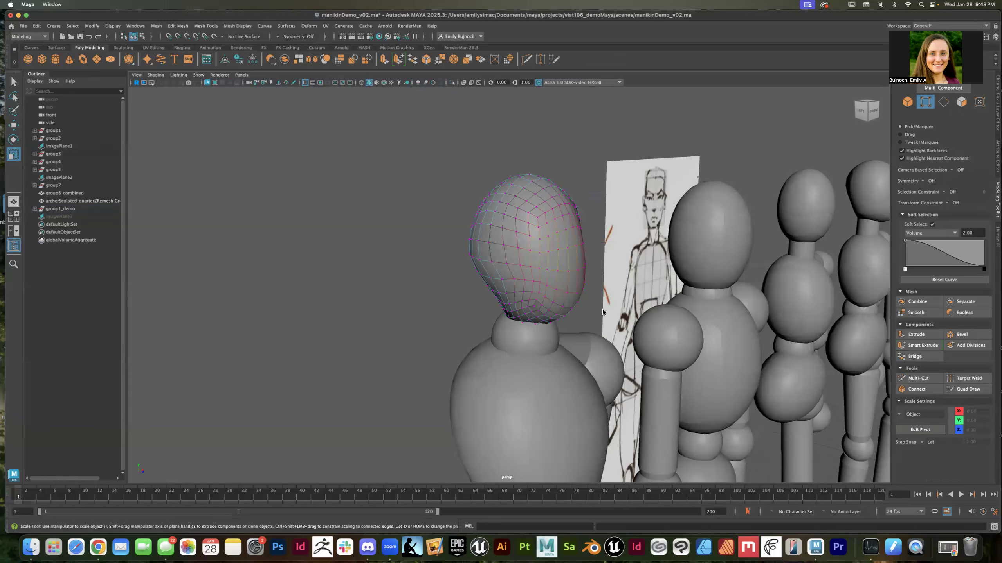
{"action": "scroll", "coordinate": [603, 310], "scroll_direction": "up", "scroll_amount": 1}
{"action": "scroll", "coordinate": [600, 299], "scroll_direction": "down", "scroll_amount": 1}
{"action": "left_click", "coordinate": [603, 289]}
{"action": "scroll", "coordinate": [605, 286], "scroll_direction": "down", "scroll_amount": 4}
{"action": "left_click_drag", "start_coordinate": [606, 288], "coordinate": [567, 325], "text": "alt"}
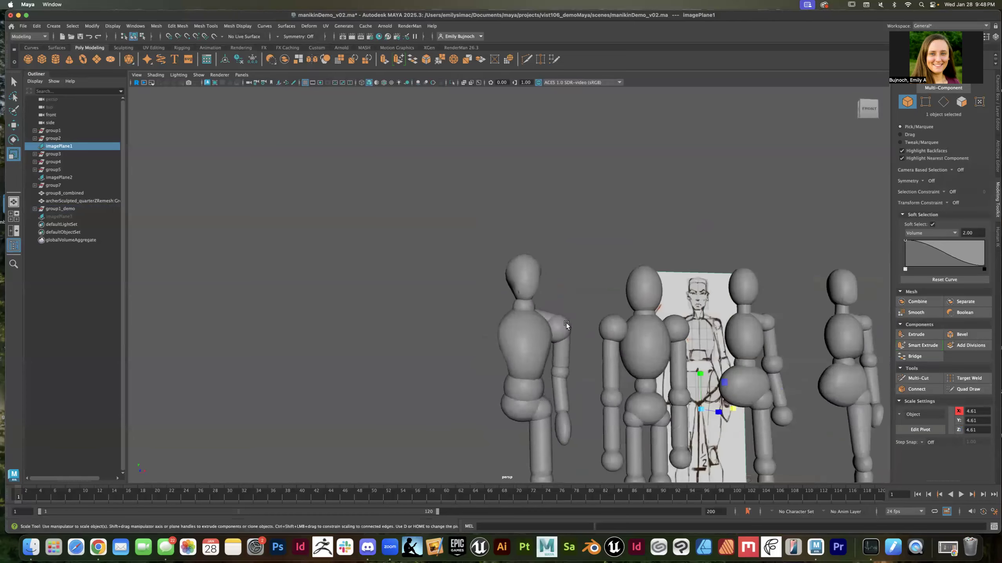
{"action": "scroll", "coordinate": [566, 326], "scroll_direction": "down", "scroll_amount": 5}
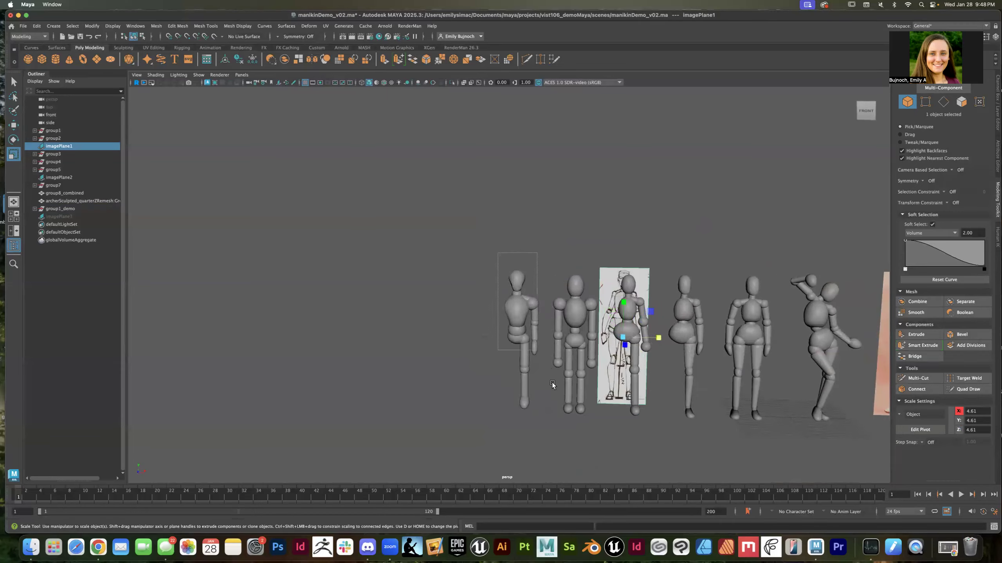
{"action": "left_click", "coordinate": [528, 385]}
{"action": "key", "text": "f"}
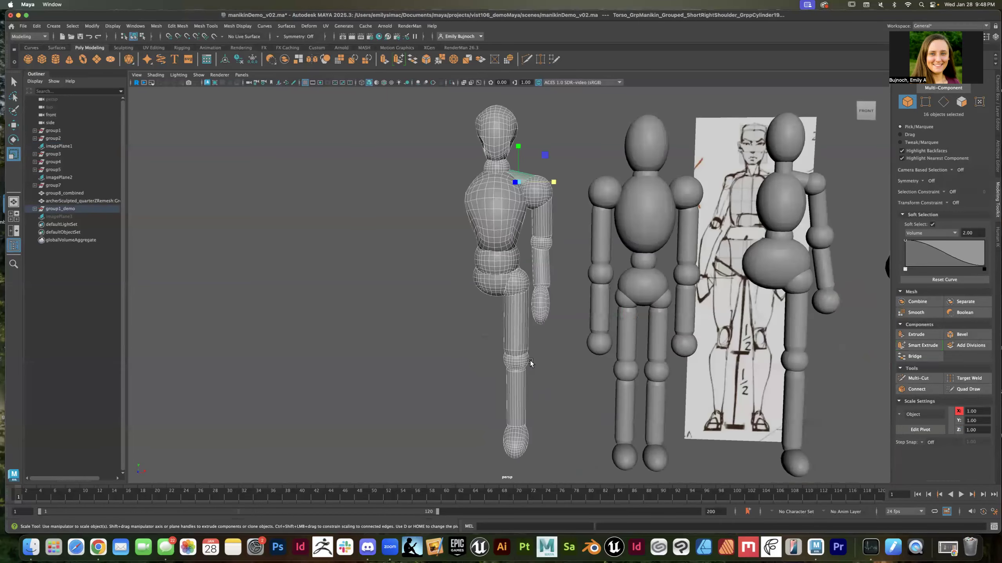
Step: Select the mannequin's shoulder, arm, hand, thigh, knee, lower leg and foot pieces on its one complete side
{"action": "left_click", "coordinate": [537, 190]}
{"action": "left_click", "coordinate": [518, 175], "text": "shift"}
{"action": "left_click", "coordinate": [542, 219], "text": "shift"}
{"action": "left_click", "coordinate": [540, 243], "text": "shift"}
{"action": "left_click", "coordinate": [539, 288], "text": "shift"}
{"action": "left_click", "coordinate": [540, 306], "text": "shift"}
{"action": "left_click", "coordinate": [519, 316], "text": "shift"}
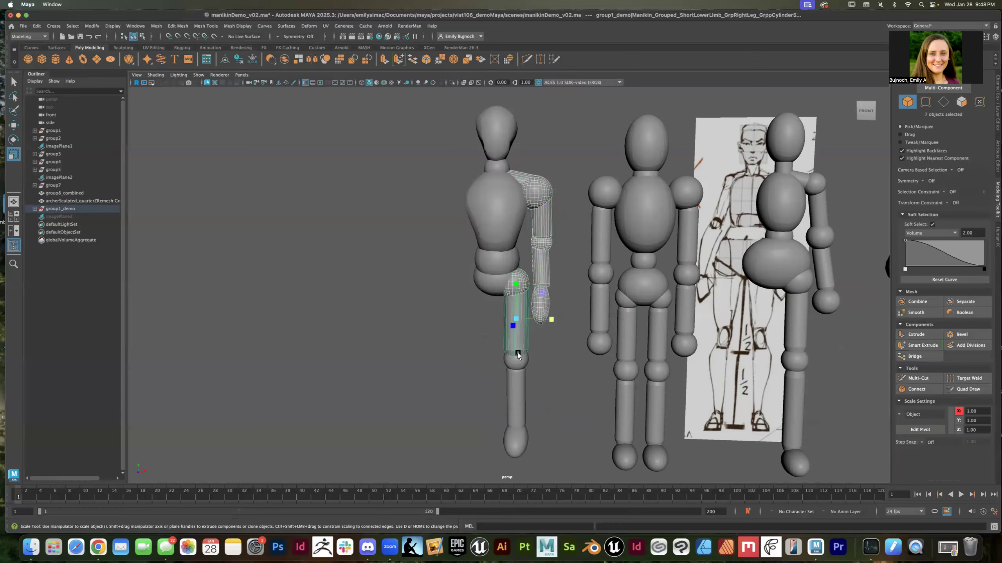
{"action": "left_click", "coordinate": [515, 376], "text": "shift"}
{"action": "left_click", "coordinate": [517, 435], "text": "shift"}
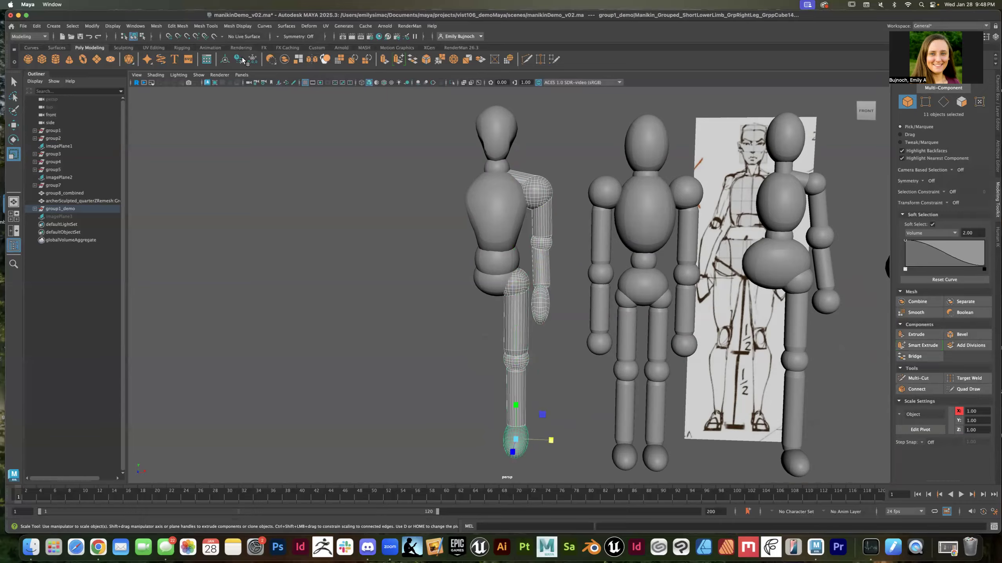
Step: Try to mirror the selected arm and leg pieces with World axis position and Z as the mirror axis, and undo it
{"action": "left_click", "coordinate": [156, 26]}
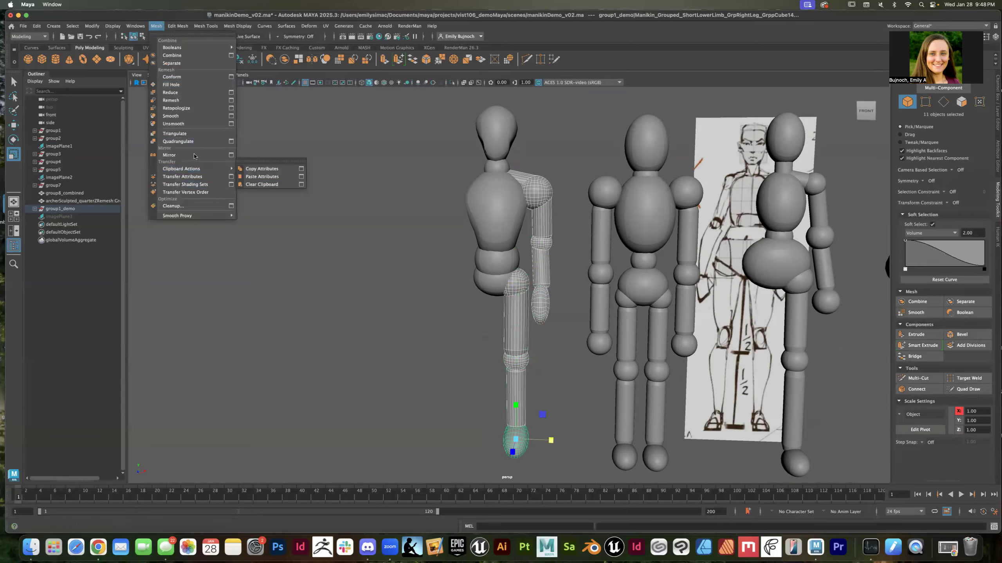
{"action": "left_click", "coordinate": [231, 155]}
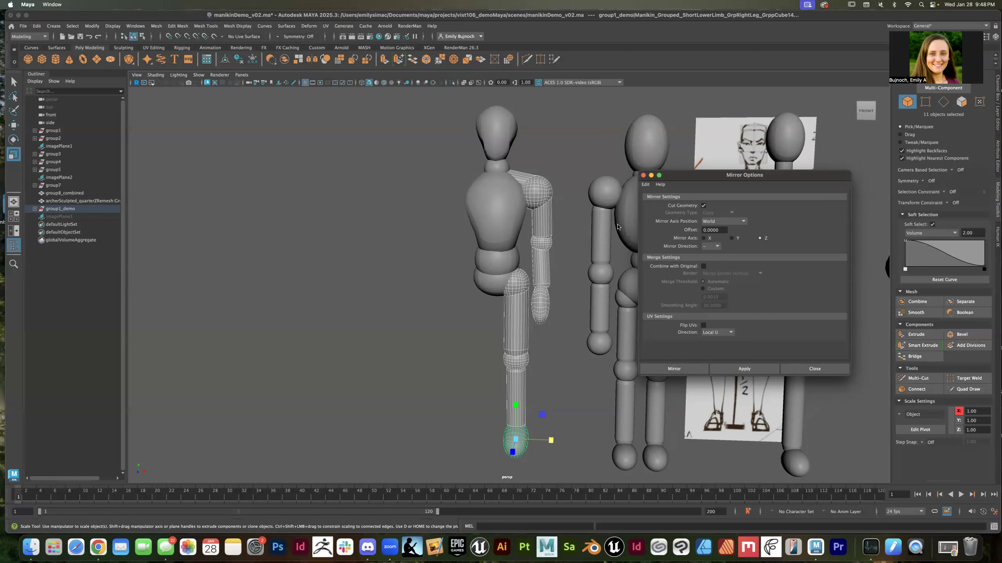
{"action": "left_click", "coordinate": [748, 369]}
{"action": "mouse_move", "coordinate": [565, 387]}
{"action": "left_mouse_down", "text": "alt"}
{"action": "mouse_move", "coordinate": [575, 395]}
{"action": "mouse_move", "coordinate": [560, 382]}
{"action": "left_mouse_up", "text": "alt"}
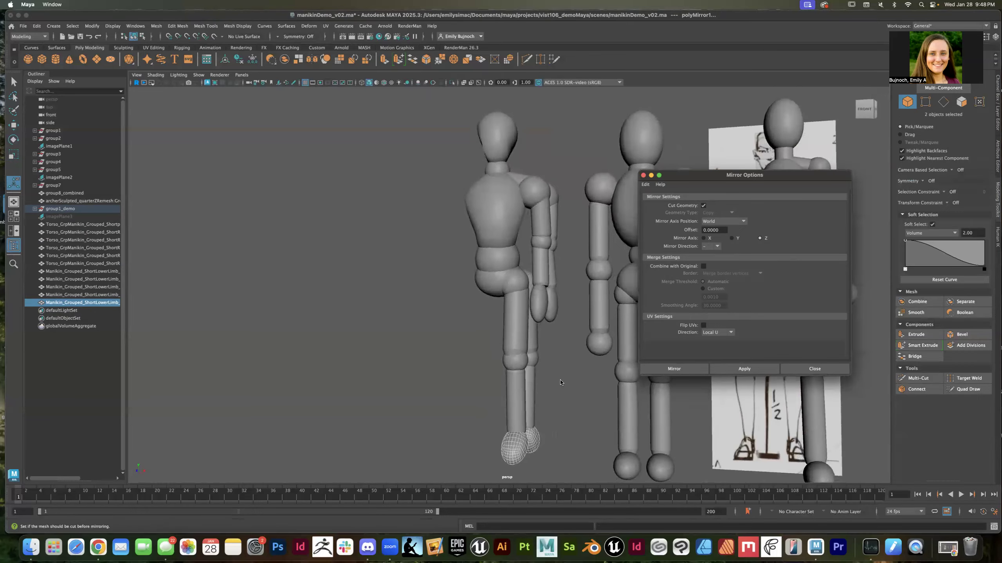
{"action": "key", "text": "ctrl+z"}
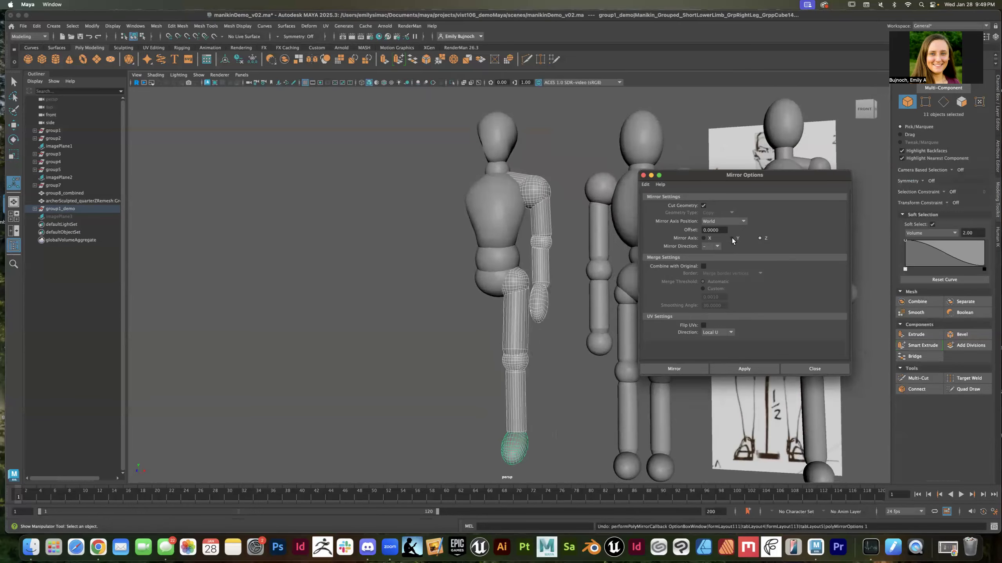
Step: Try to mirror the selected arm and leg pieces with Y as the mirror axis, and undo it
{"action": "left_click", "coordinate": [733, 369]}
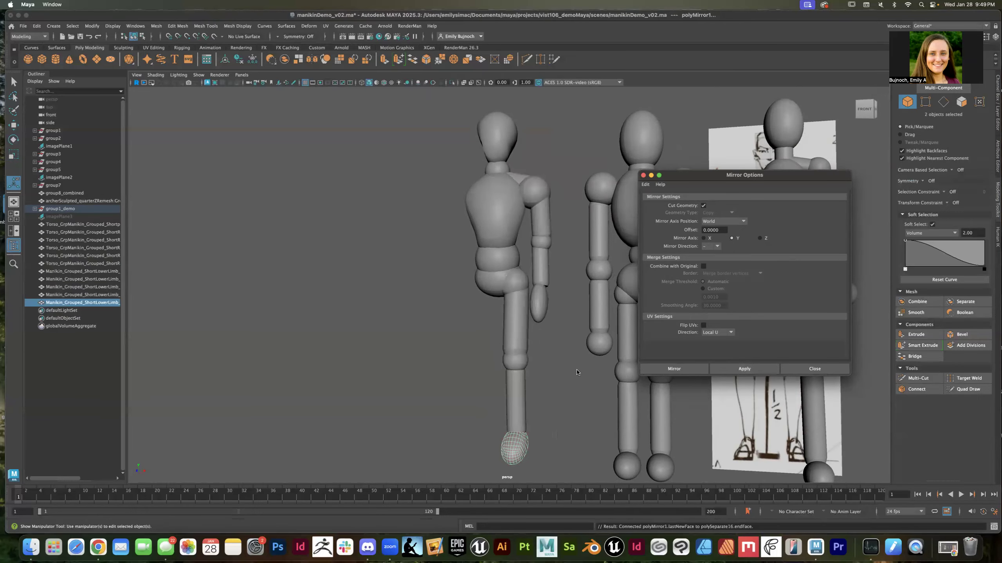
{"action": "mouse_move", "coordinate": [580, 367]}
{"action": "left_mouse_down", "text": "alt"}
{"action": "mouse_move", "coordinate": [641, 367]}
{"action": "mouse_move", "coordinate": [585, 369]}
{"action": "left_mouse_up", "text": "alt"}
{"action": "key", "text": "super+z"}
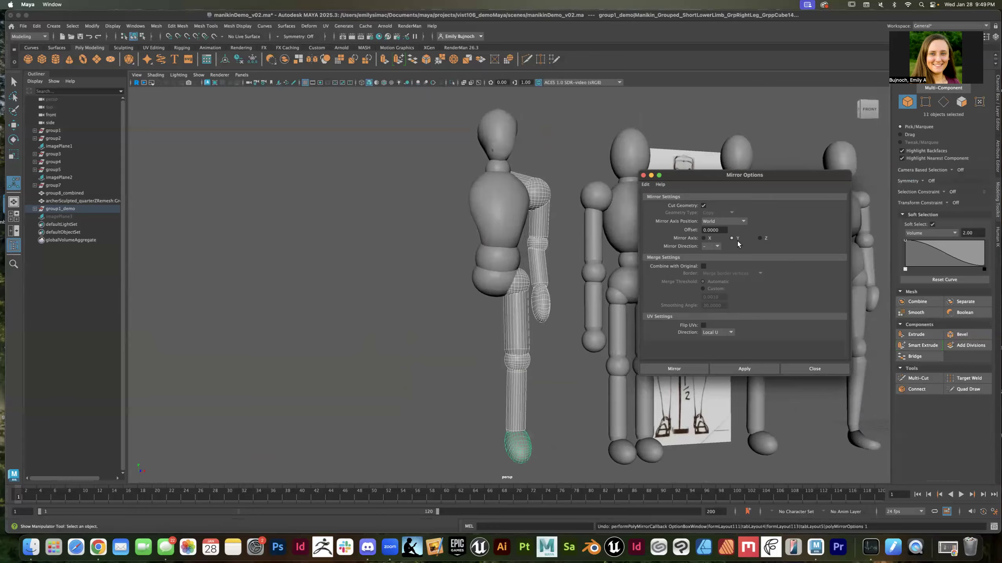
Step: Try to mirror the selected arm and leg pieces with X as the mirror axis and Cut Geometry on, and undo it
{"action": "left_click", "coordinate": [731, 368]}
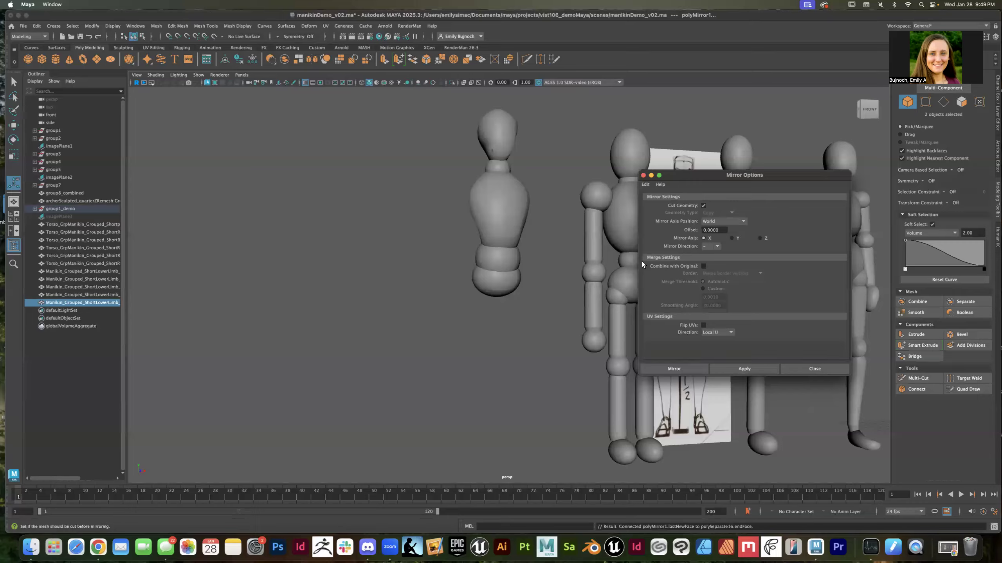
{"action": "key", "text": "super+z"}
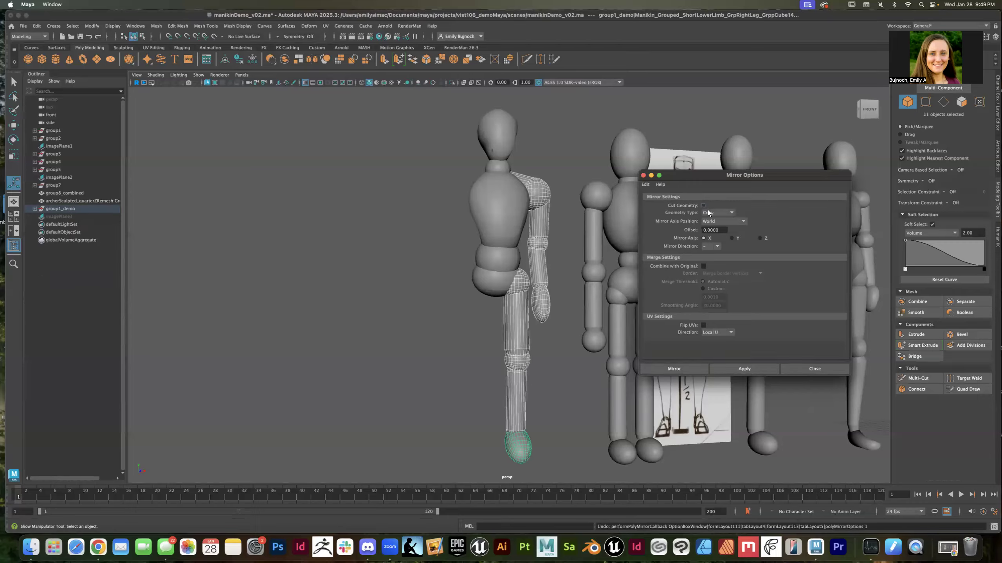
Step: Try an X-axis mirror of the limb pieces with Cut Geometry off and Copy geometry, undo it, and reselect the lower leg and foot
{"action": "left_click_drag", "start_coordinate": [382, 327], "coordinate": [490, 406], "text": "alt"}
{"action": "left_click_drag", "start_coordinate": [424, 394], "coordinate": [371, 401], "text": "alt"}
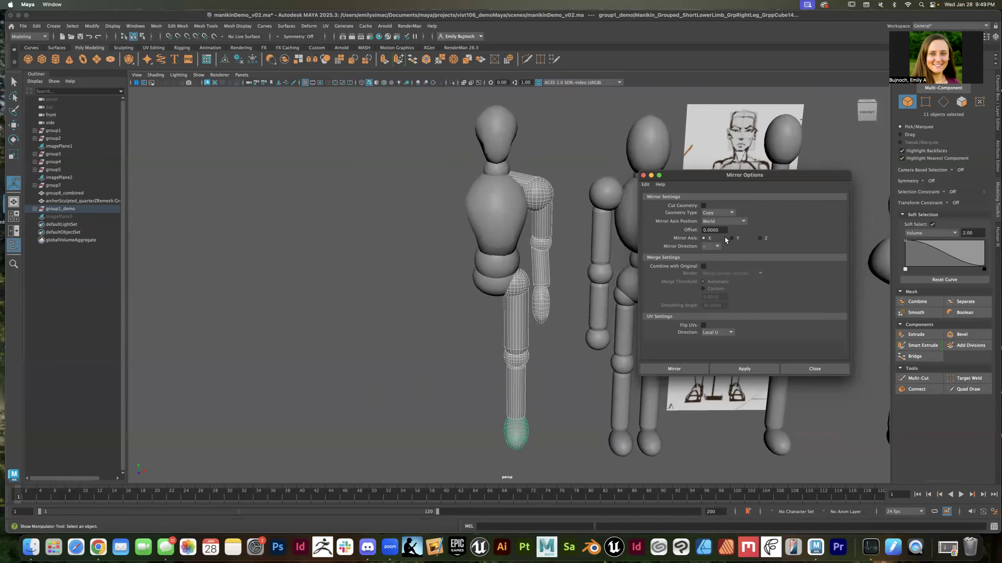
{"action": "left_click", "coordinate": [741, 368]}
{"action": "left_click_drag", "start_coordinate": [650, 394], "coordinate": [542, 361], "text": "alt"}
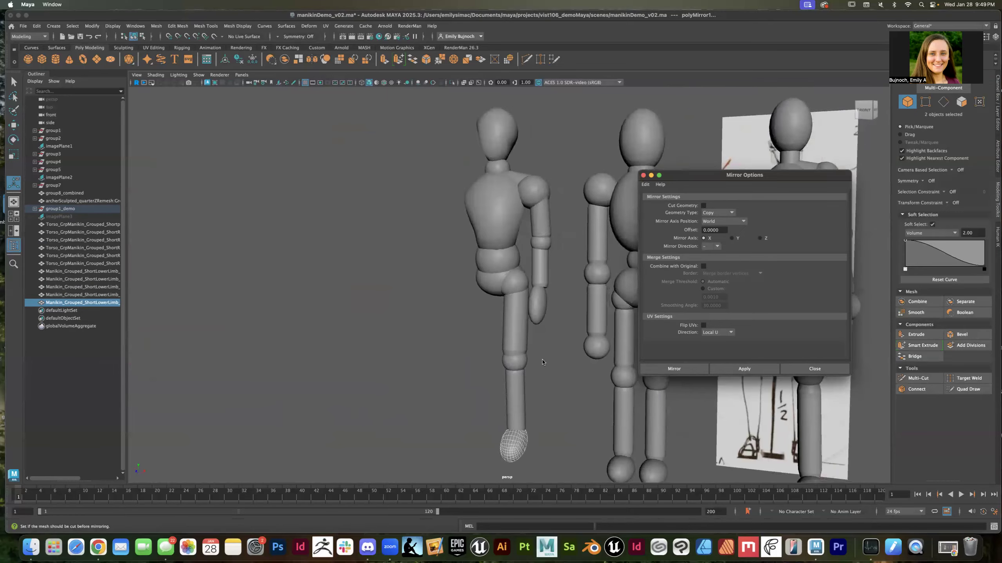
{"action": "key", "text": "super+z"}
{"action": "key", "text": "super+z"}
{"action": "key", "text": "super+z"}
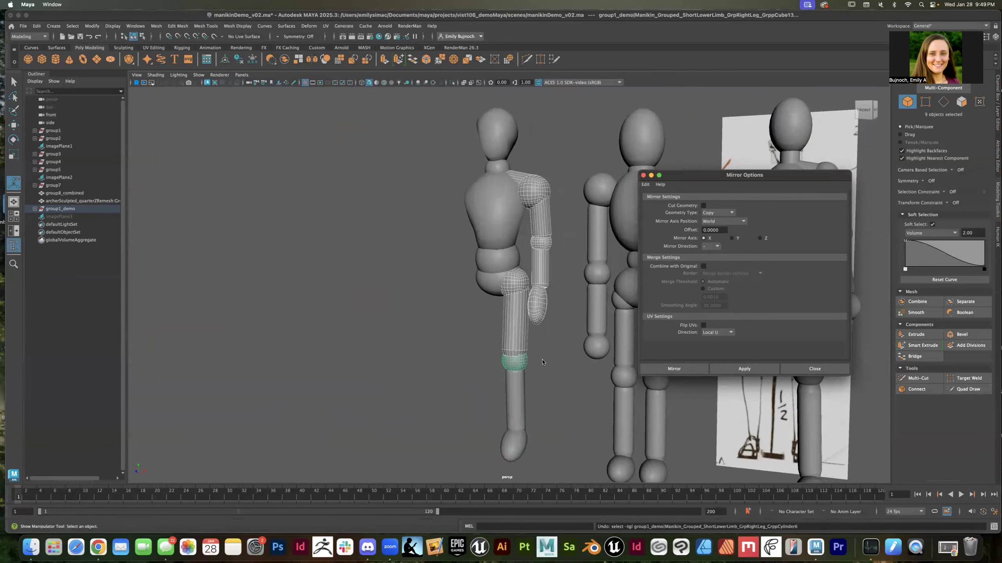
{"action": "left_click", "coordinate": [511, 385], "text": "shift"}
{"action": "left_click", "coordinate": [513, 445], "text": "shift"}
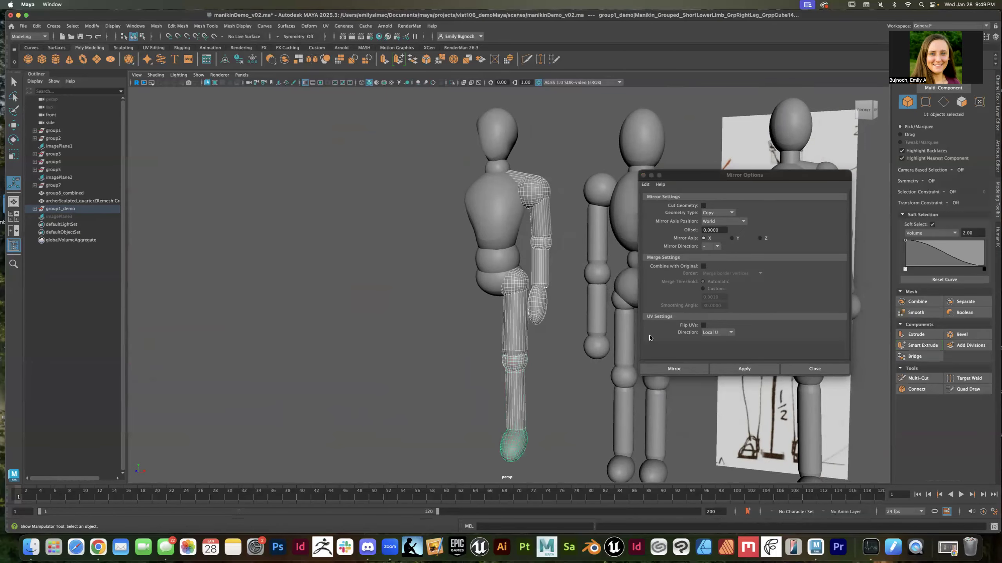
Step: Try to mirror the selected limb pieces with Z as the mirror axis and Cut Geometry off, and undo it
{"action": "left_click", "coordinate": [759, 241]}
{"action": "left_click", "coordinate": [709, 263]}
{"action": "left_click", "coordinate": [738, 369]}
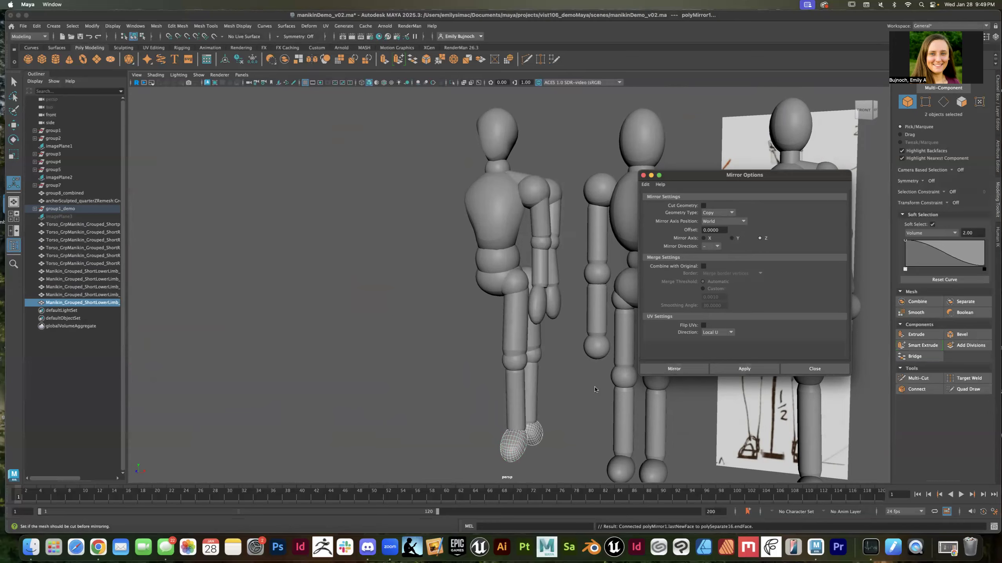
{"action": "key", "text": "super+z"}
Step: Try to mirror the limb pieces with the mirror direction switched to + and X as the axis, undoing each attempt
{"action": "left_click", "coordinate": [715, 247]}
{"action": "left_click", "coordinate": [715, 241]}
{"action": "left_click", "coordinate": [751, 368]}
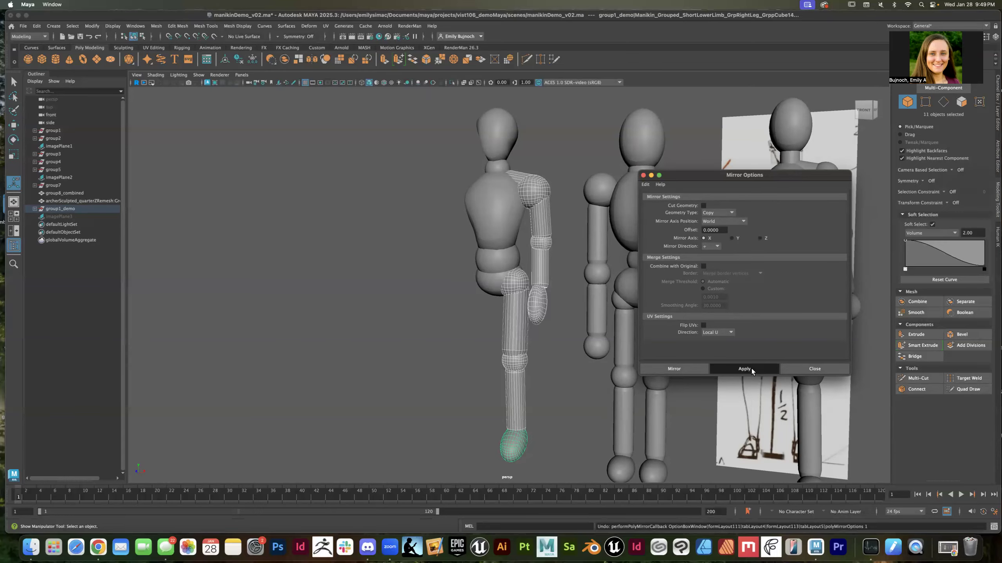
{"action": "key", "text": "super+z"}
{"action": "left_click", "coordinate": [745, 368]}
{"action": "key", "text": "super+z"}
Step: Mirror the arm and leg pieces as copies across the world Z axis and close the mirror options
{"action": "left_click", "coordinate": [741, 368]}
{"action": "left_click_drag", "start_coordinate": [655, 383], "coordinate": [686, 387], "text": "alt"}
{"action": "left_click", "coordinate": [642, 175]}
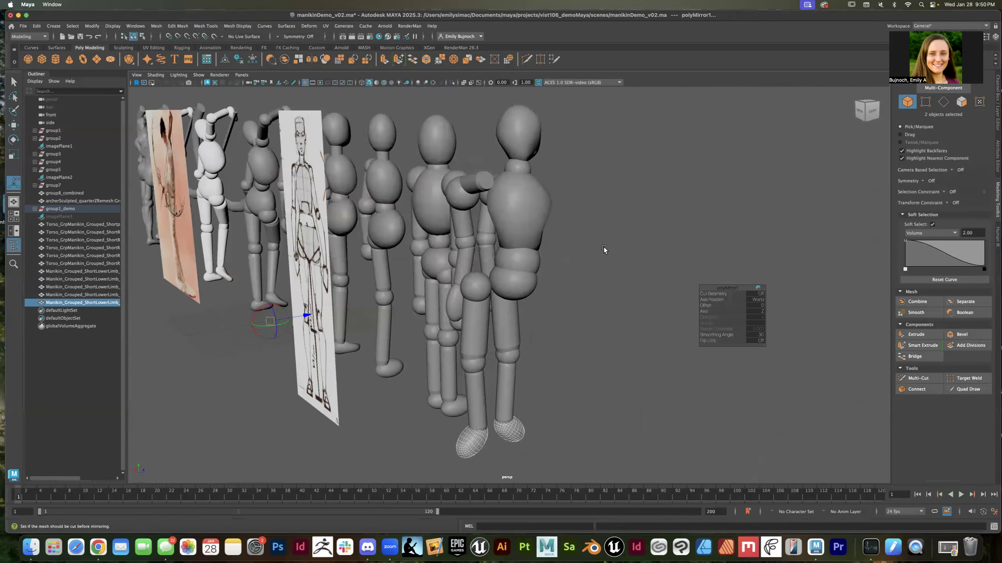
Step: Select all the mirrored shoulder, arm, hand, hip, leg and foot pieces and try to separate them together
{"action": "left_click_drag", "start_coordinate": [604, 249], "coordinate": [621, 247], "text": "alt"}
{"action": "key", "text": "w"}
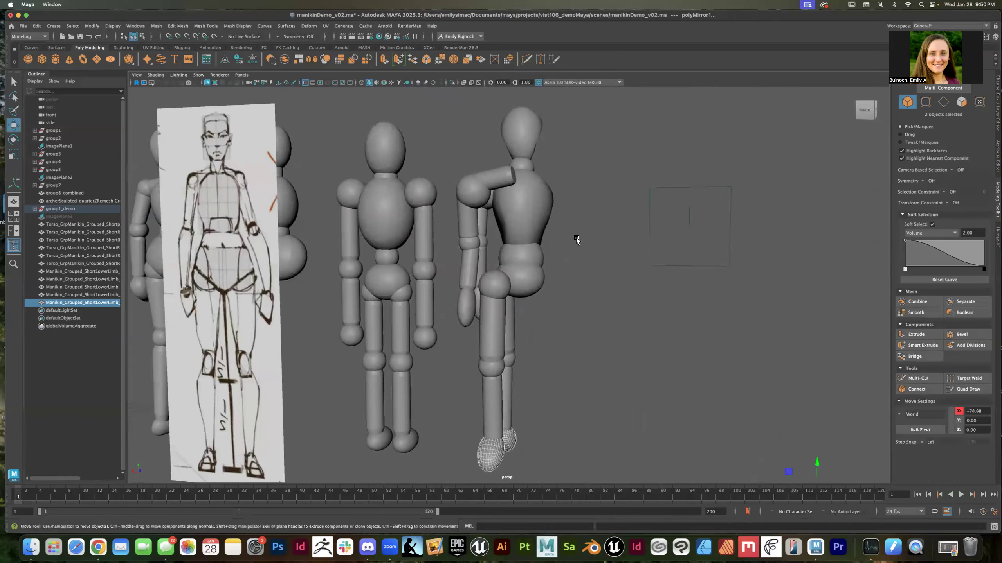
{"action": "left_click", "coordinate": [495, 176]}
{"action": "left_click", "coordinate": [468, 217], "text": "shift"}
{"action": "left_click", "coordinate": [471, 242], "text": "shift"}
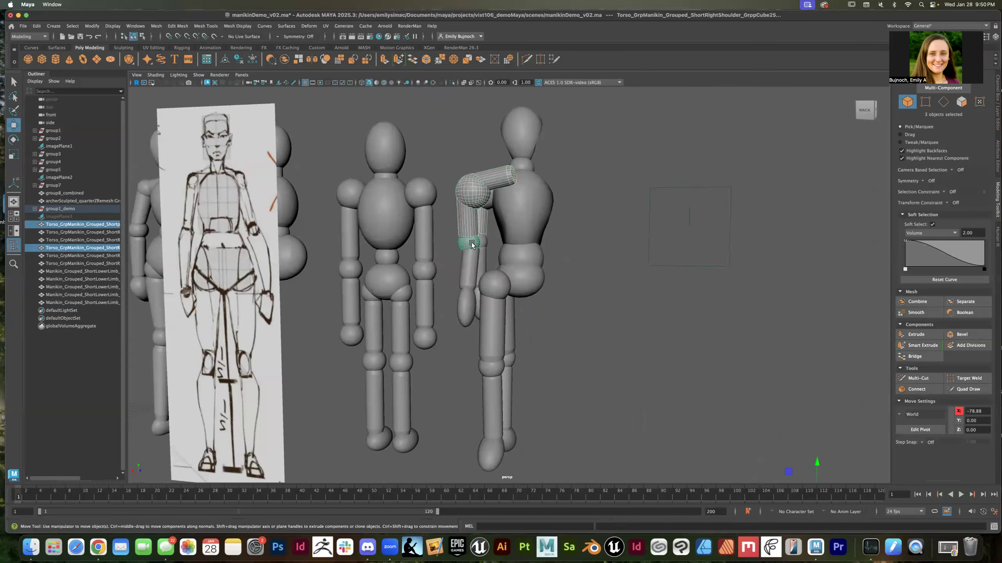
{"action": "left_click", "coordinate": [467, 268], "text": "shift"}
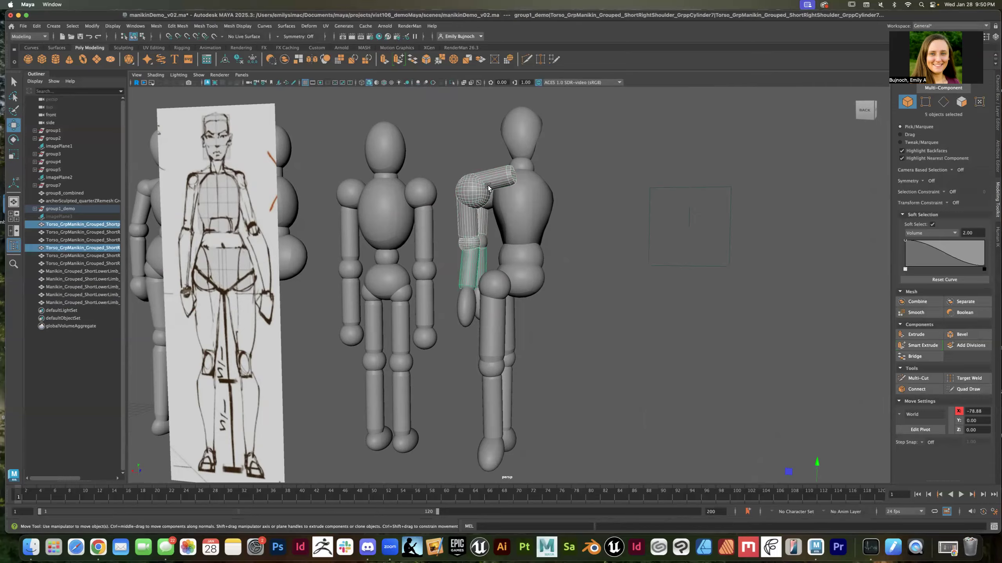
{"action": "left_click", "coordinate": [465, 304], "text": "shift"}
{"action": "left_click", "coordinate": [491, 288], "text": "shift"}
{"action": "left_click", "coordinate": [495, 332], "text": "shift"}
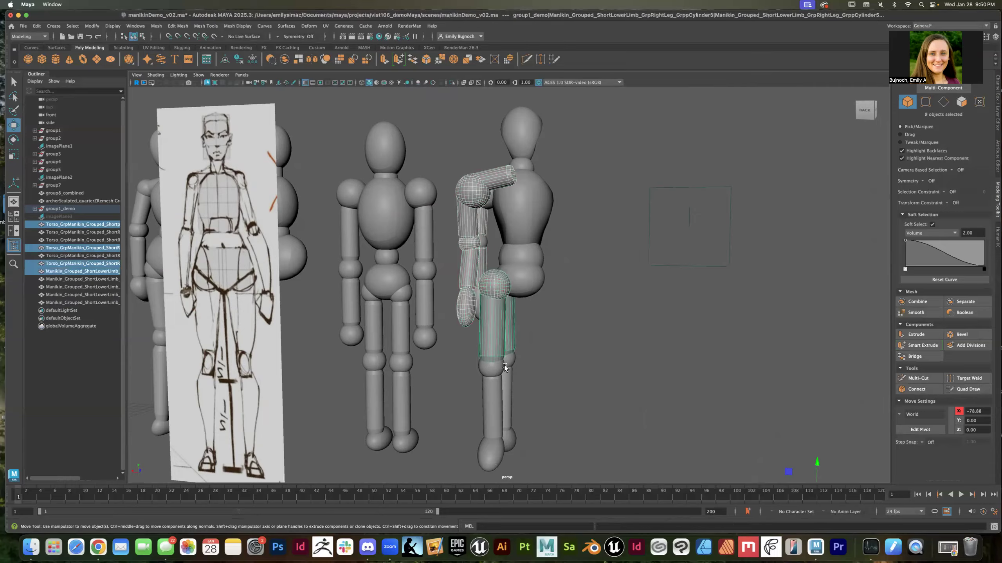
{"action": "left_click", "coordinate": [497, 374], "text": "shift"}
{"action": "left_click", "coordinate": [495, 398], "text": "shift"}
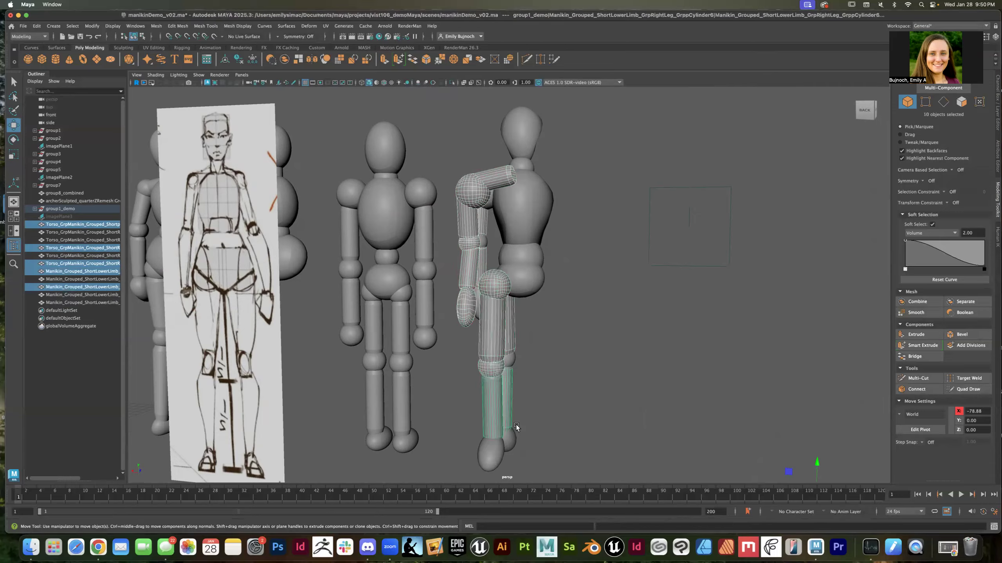
{"action": "left_click", "coordinate": [490, 464], "text": "shift"}
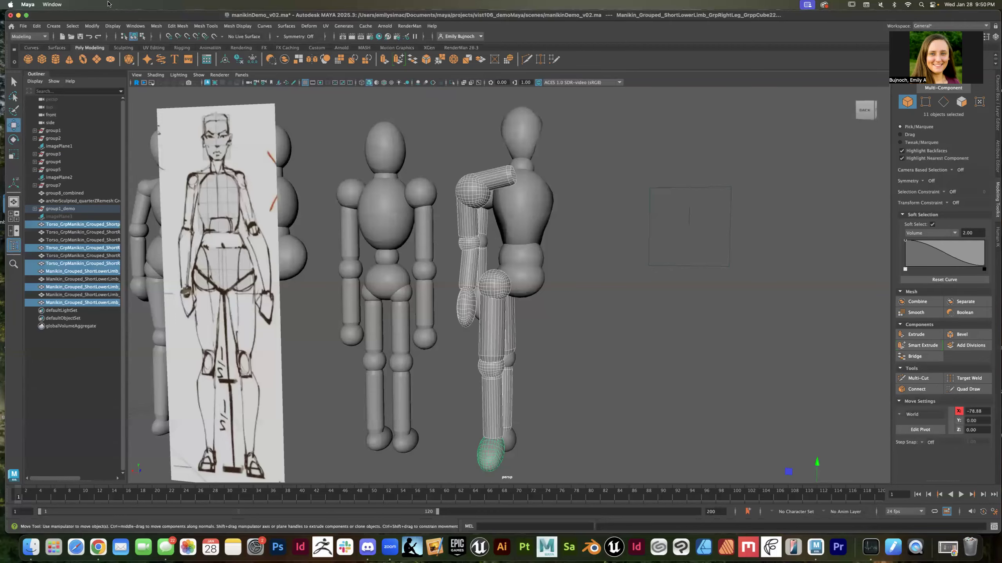
{"action": "left_click", "coordinate": [171, 27]}
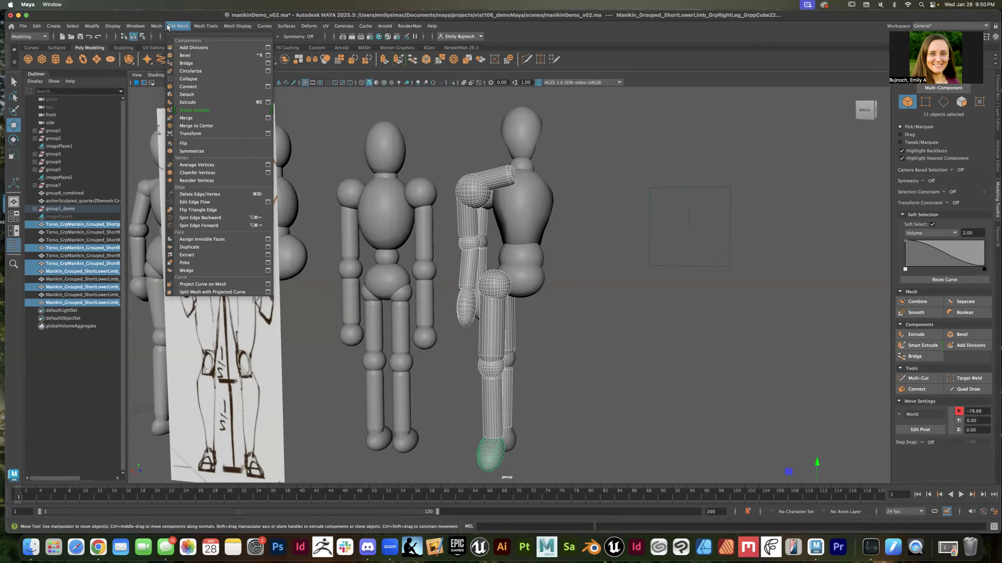
{"action": "mouse_move", "coordinate": [158, 26]}
{"action": "left_click", "coordinate": [171, 63]}
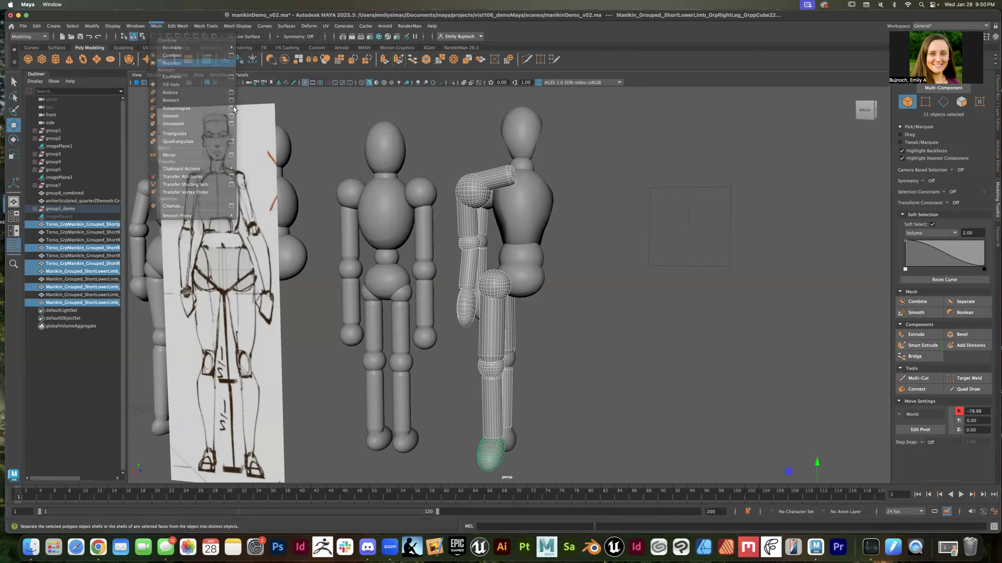
Step: Separate the mirrored upper arm mesh into individual pieces and check whether the shoulder pieces are already separate
{"action": "left_click", "coordinate": [473, 232]}
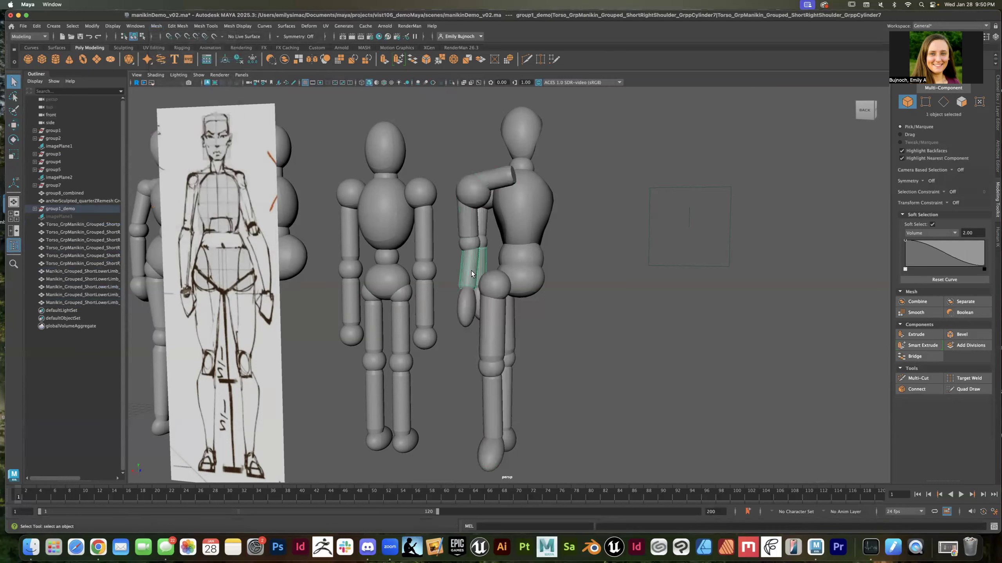
{"action": "left_click", "coordinate": [463, 215]}
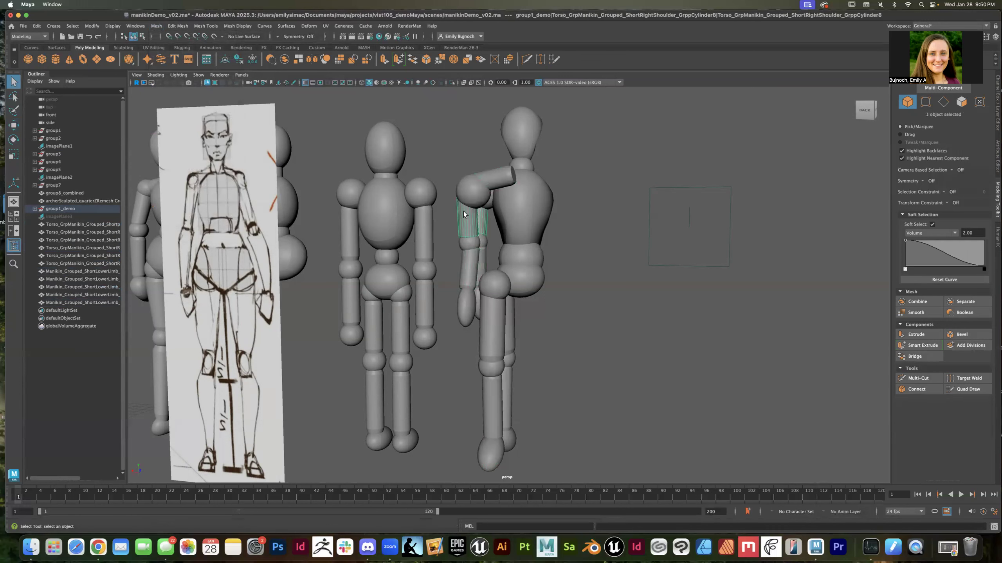
{"action": "left_click", "coordinate": [156, 27]}
{"action": "left_click", "coordinate": [172, 67]}
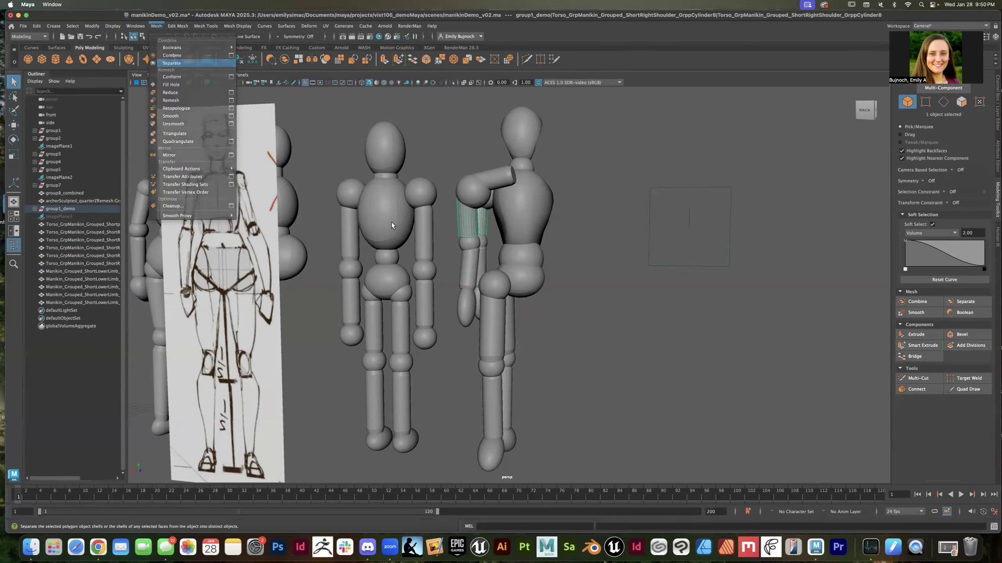
{"action": "left_click", "coordinate": [478, 183]}
{"action": "left_click", "coordinate": [493, 179]}
Step: Separate the mirrored forearm mesh into two individual forearms
{"action": "left_click_drag", "start_coordinate": [583, 196], "coordinate": [591, 224], "text": "alt"}
{"action": "left_click", "coordinate": [535, 295]}
{"action": "left_click", "coordinate": [541, 320]}
{"action": "left_click_drag", "start_coordinate": [585, 294], "coordinate": [495, 276], "text": "alt"}
{"action": "left_click", "coordinate": [157, 25]}
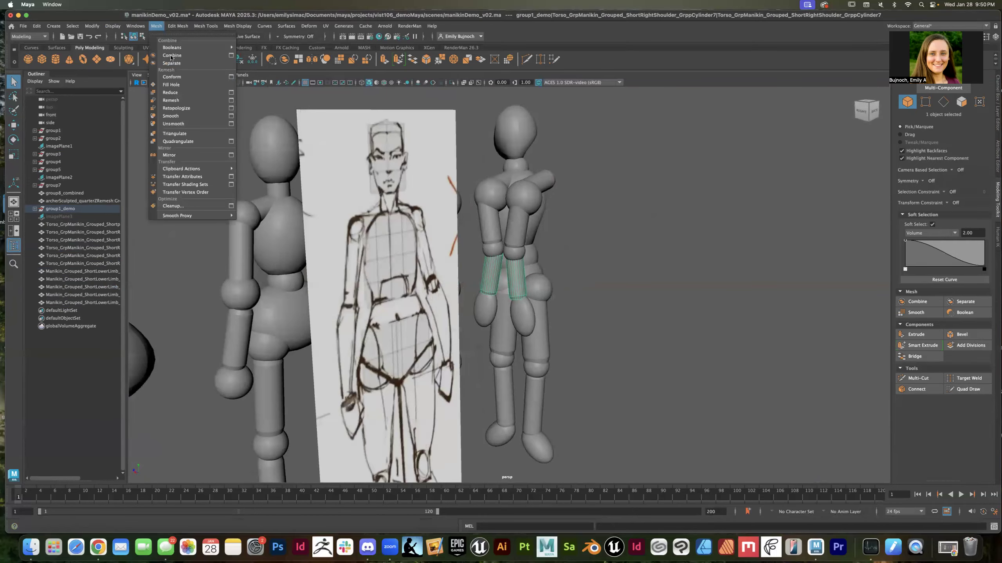
{"action": "left_click", "coordinate": [171, 63]}
Step: Check the hand and hip pieces, then separate the mirrored thigh mesh into two individual thighs
{"action": "left_click", "coordinate": [521, 322]}
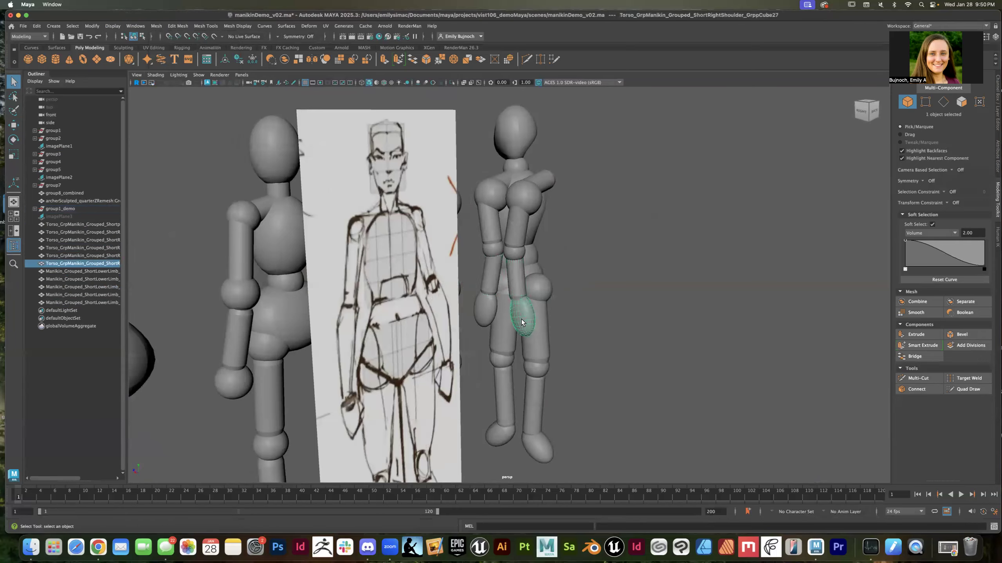
{"action": "left_click", "coordinate": [549, 318]}
{"action": "left_click", "coordinate": [541, 291]}
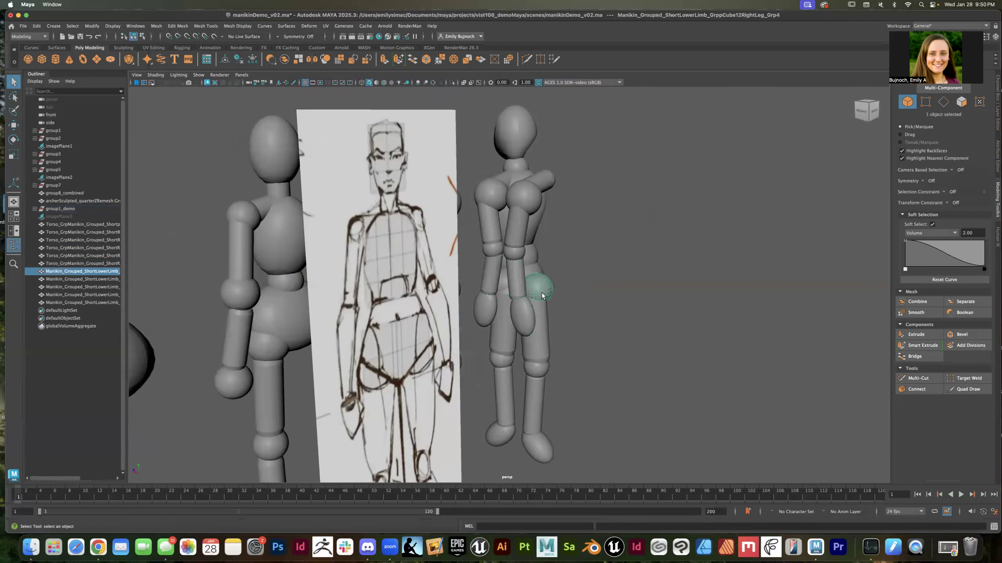
{"action": "left_click", "coordinate": [540, 319]}
{"action": "left_click", "coordinate": [156, 26]}
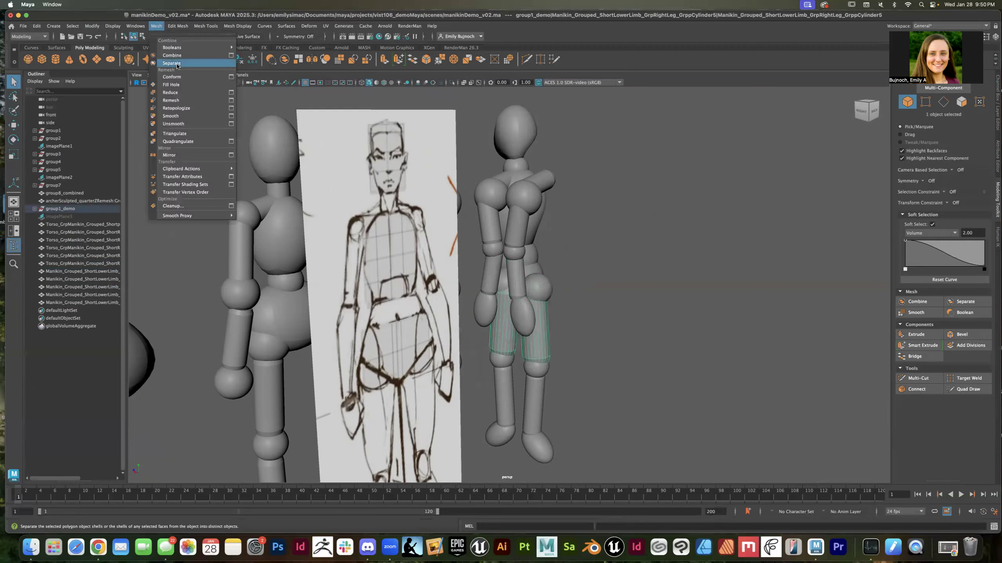
Step: Separate the mirrored lower leg mesh into two individual lower legs and clear the selection
{"action": "left_click", "coordinate": [539, 383]}
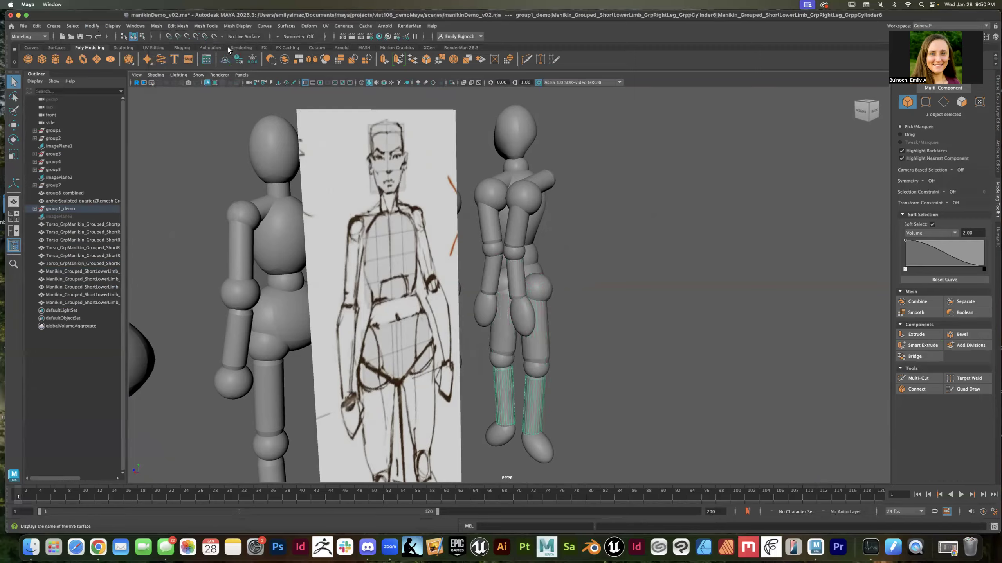
{"action": "left_click", "coordinate": [177, 25]}
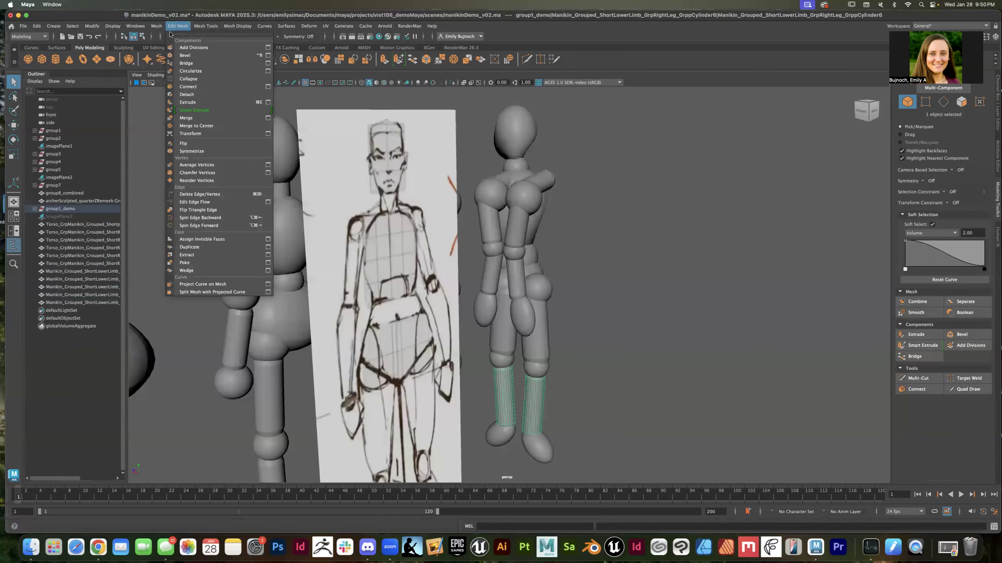
{"action": "mouse_move", "coordinate": [156, 26]}
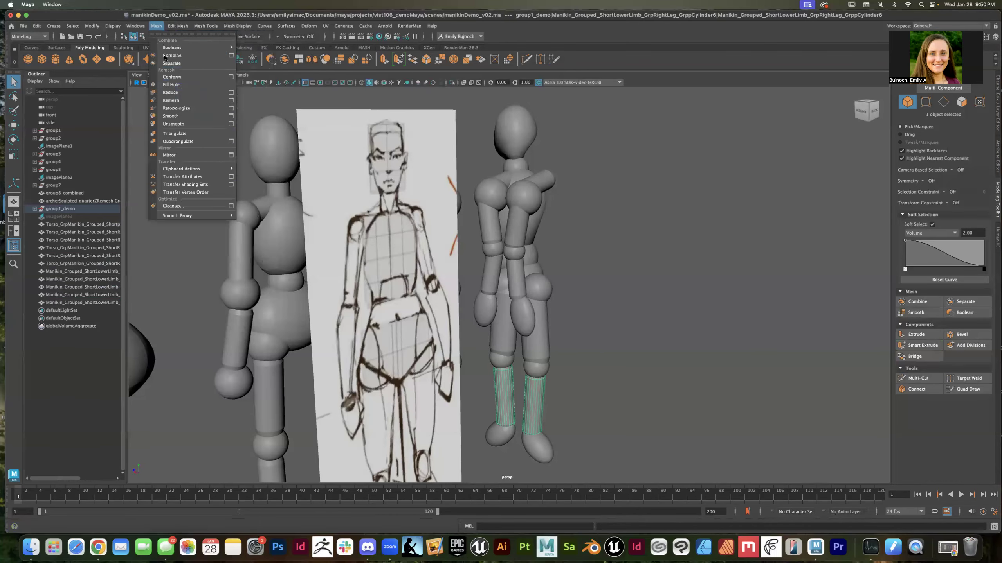
{"action": "left_click", "coordinate": [172, 63]}
{"action": "left_click", "coordinate": [608, 302]}
{"action": "left_click_drag", "start_coordinate": [627, 278], "coordinate": [594, 277], "text": "alt"}
Step: Select every piece of the mirrored limb copies behind the mannequin, from shoulder to hand and from hip to foot
{"action": "left_click", "coordinate": [505, 184]}
{"action": "left_click", "coordinate": [480, 197], "text": "shift"}
{"action": "left_click", "coordinate": [475, 243], "text": "shift"}
{"action": "left_click", "coordinate": [475, 252], "text": "shift"}
{"action": "left_click", "coordinate": [476, 267], "text": "shift"}
{"action": "left_click", "coordinate": [474, 303], "text": "shift"}
{"action": "left_click", "coordinate": [508, 289], "text": "shift"}
{"action": "left_click", "coordinate": [503, 342], "text": "shift"}
{"action": "left_click", "coordinate": [500, 369], "text": "shift"}
{"action": "left_click", "coordinate": [499, 412], "text": "shift"}
{"action": "left_click", "coordinate": [499, 454], "text": "shift"}
Step: Move the rotation pivot of the selected limb copies to the middle of the mannequin's body
{"action": "left_click_drag", "start_coordinate": [533, 394], "coordinate": [507, 385], "text": "alt"}
{"action": "key", "text": "e"}
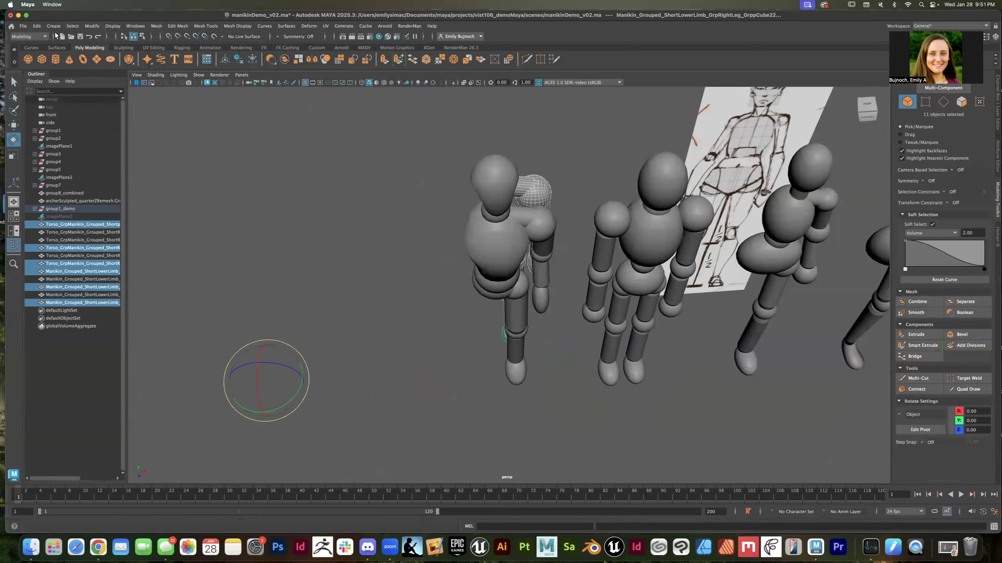
{"action": "key", "text": "d"}
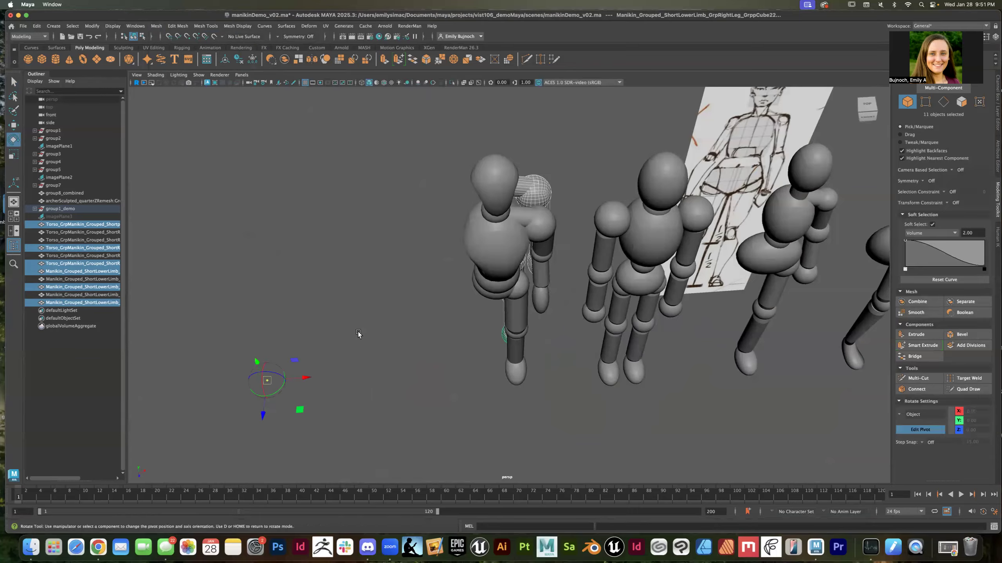
{"action": "left_click_drag", "start_coordinate": [309, 377], "coordinate": [483, 251]}
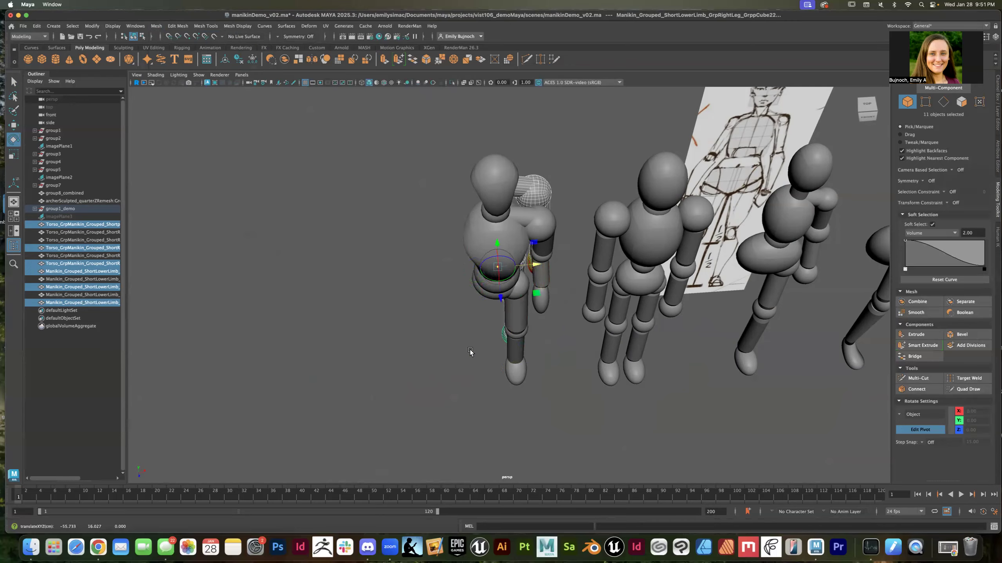
{"action": "key", "text": "d"}
{"action": "key", "text": "space"}
{"action": "left_click_drag", "start_coordinate": [447, 376], "coordinate": [450, 363]}
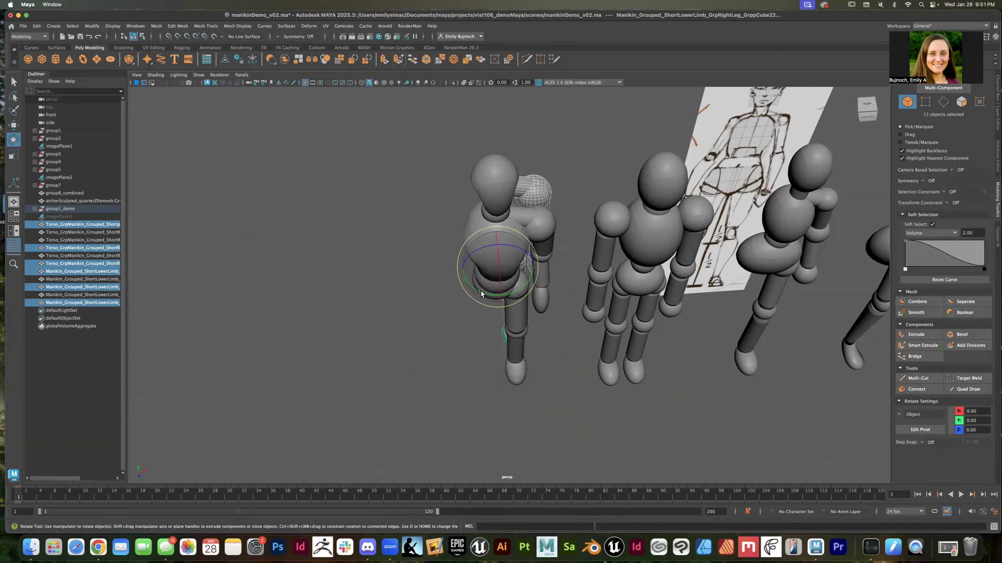
Step: Rotate the limb copies half a turn about the vertical axis to the mannequin's bare side, nudge them into alignment, and deselect them
{"action": "left_click_drag", "start_coordinate": [480, 292], "coordinate": [573, 287]}
{"action": "key", "text": "super+z"}
{"action": "left_click_drag", "start_coordinate": [489, 293], "coordinate": [528, 265]}
{"action": "key", "text": "w"}
{"action": "left_click_drag", "start_coordinate": [539, 403], "coordinate": [537, 390], "text": "alt"}
{"action": "left_click_drag", "start_coordinate": [529, 277], "coordinate": [531, 277]}
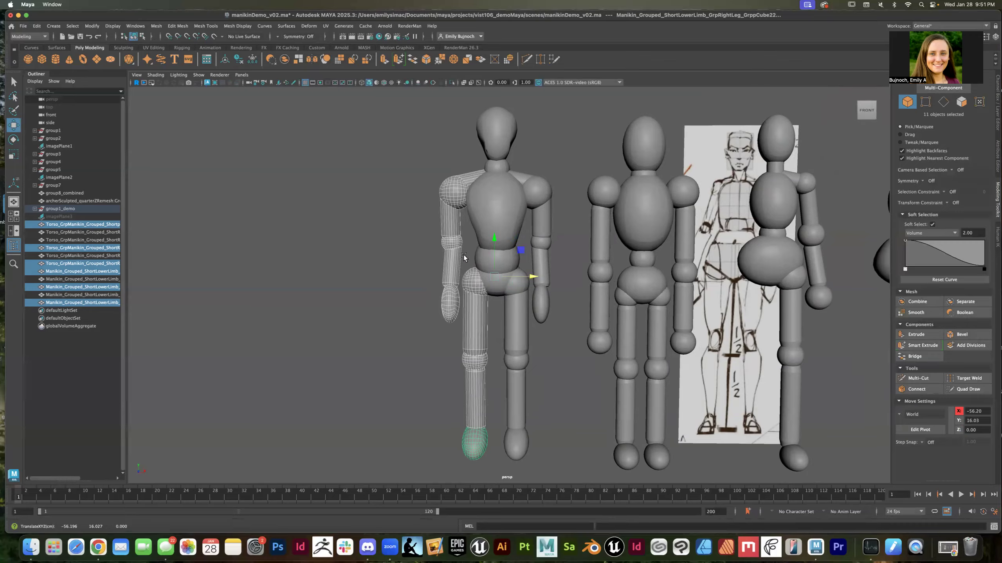
{"action": "left_click", "coordinate": [403, 322]}
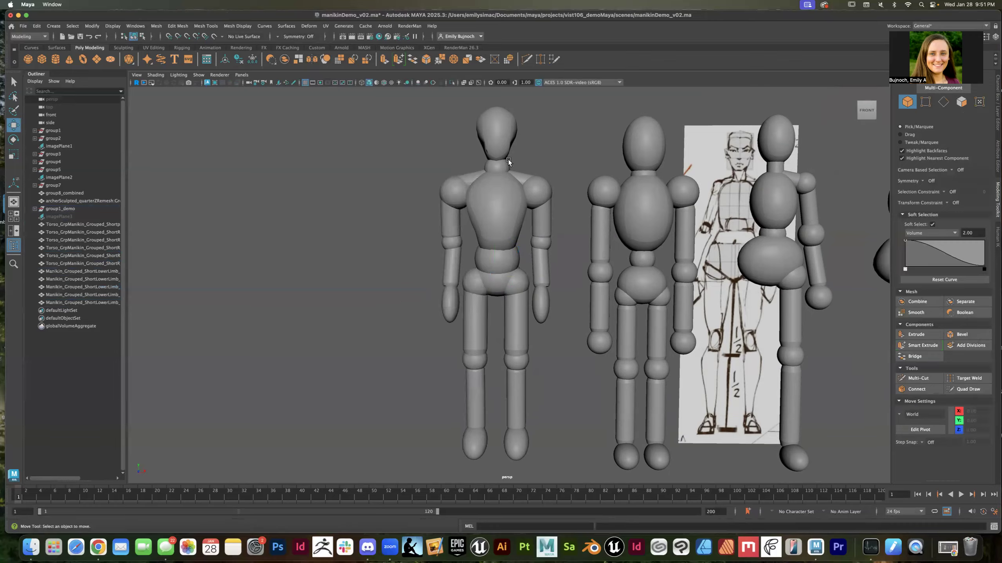
Step: Select every piece of the completed, reproportioned mannequin at the end of the row and group them together
{"action": "scroll", "coordinate": [466, 246], "scroll_direction": "down", "scroll_amount": 6}
{"action": "left_click", "coordinate": [74, 232]}
{"action": "left_click", "coordinate": [74, 225]}
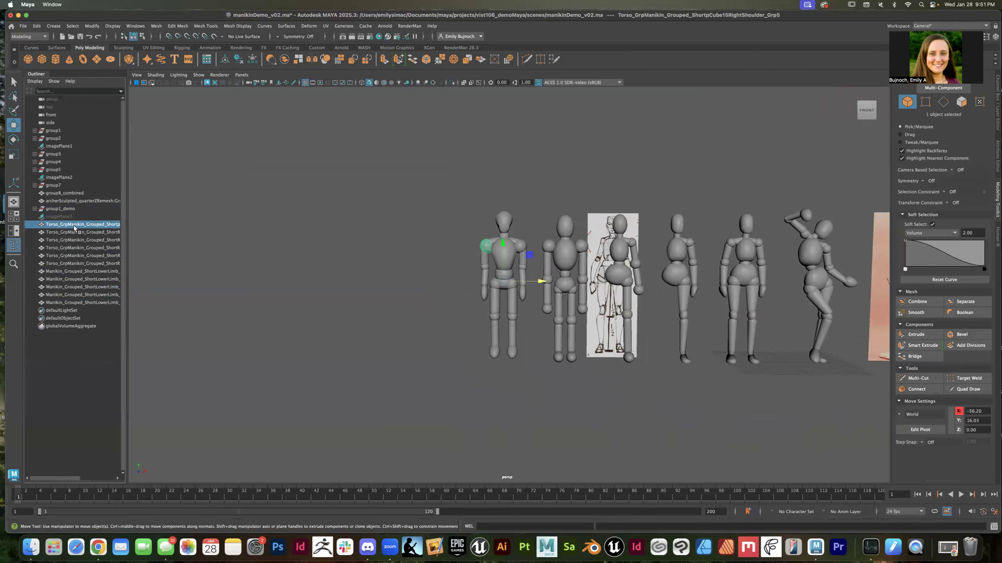
{"action": "left_click", "coordinate": [95, 302], "text": "shift"}
{"action": "left_click", "coordinate": [426, 219]}
{"action": "left_click_drag", "start_coordinate": [448, 195], "coordinate": [532, 377]}
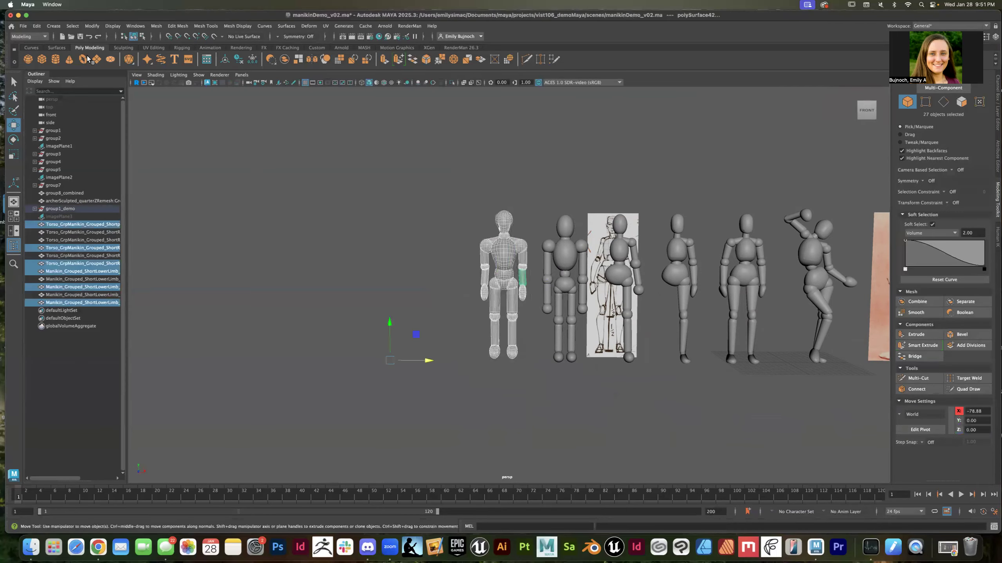
{"action": "left_click", "coordinate": [36, 26]}
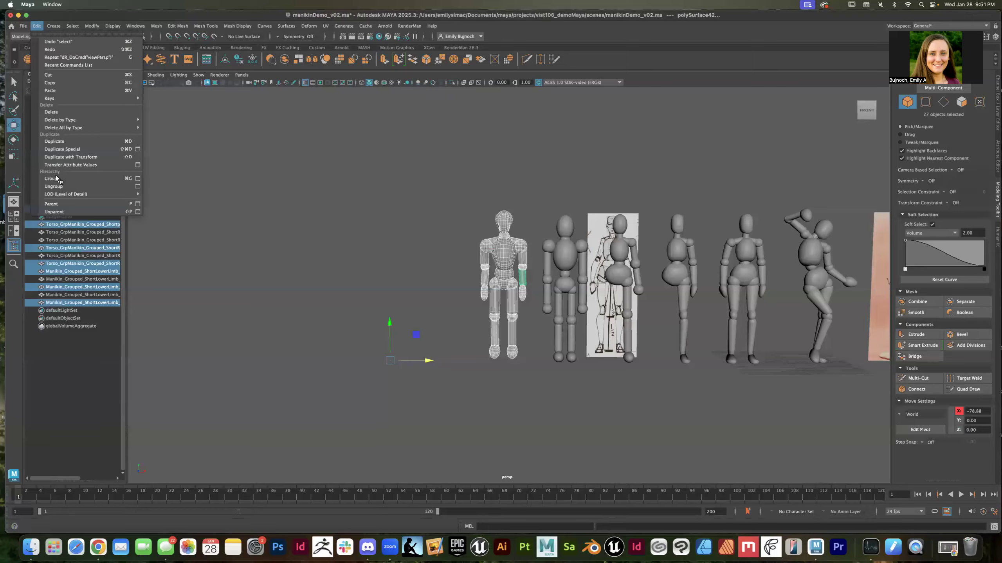
{"action": "left_click", "coordinate": [56, 178]}
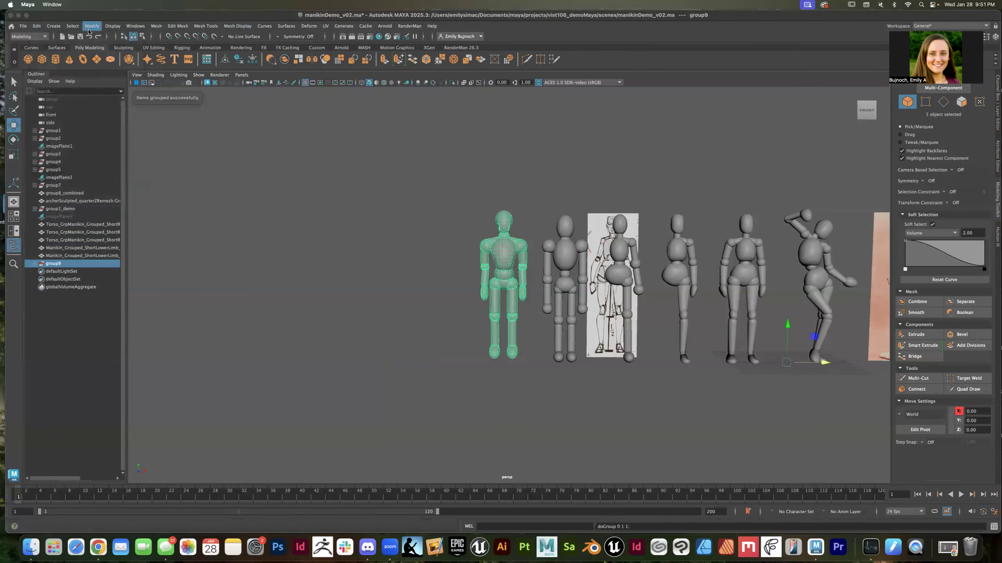
Step: Center the new mannequin group's pivot and freeze its transformations
{"action": "left_click", "coordinate": [106, 83]}
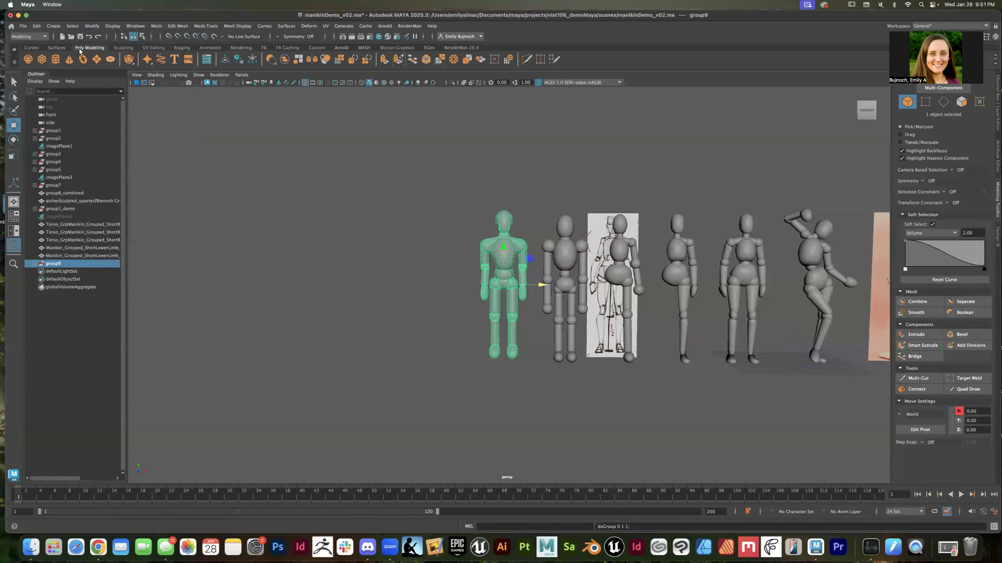
{"action": "left_click", "coordinate": [93, 27]}
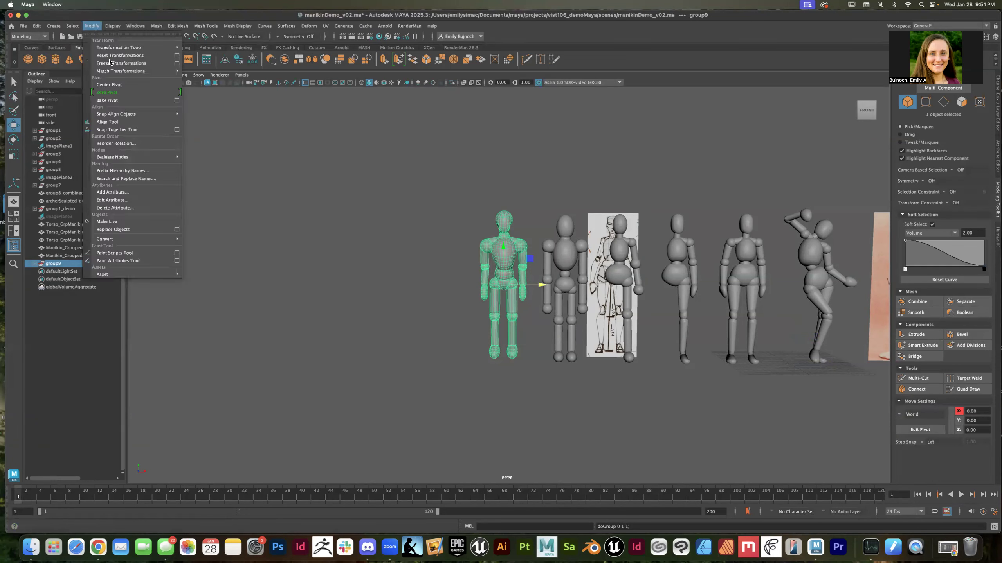
{"action": "left_click", "coordinate": [110, 63]}
Step: Delete the mannequin group's construction history and deselect the group
{"action": "left_click", "coordinate": [36, 26]}
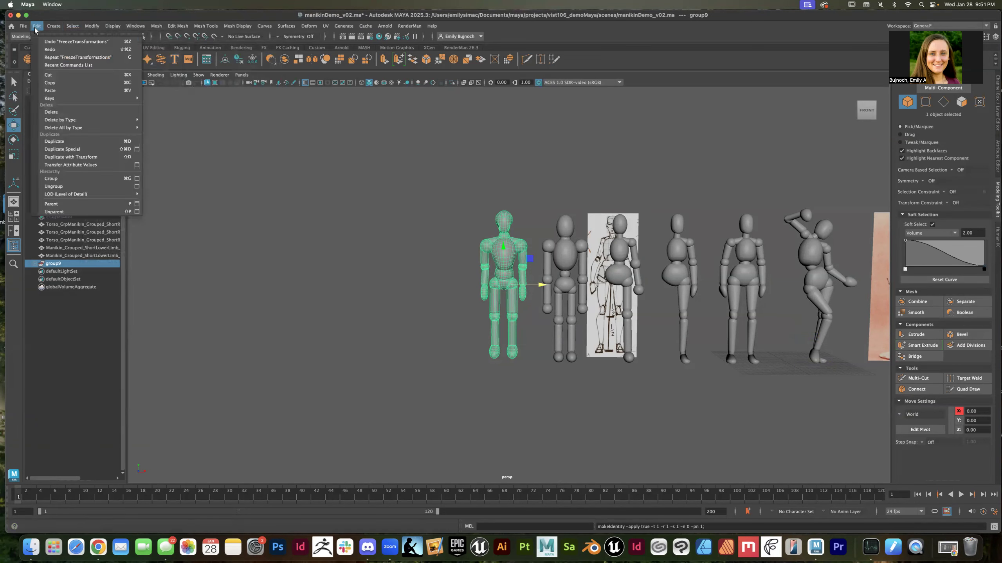
{"action": "mouse_move", "coordinate": [74, 121]}
{"action": "left_click", "coordinate": [162, 119]}
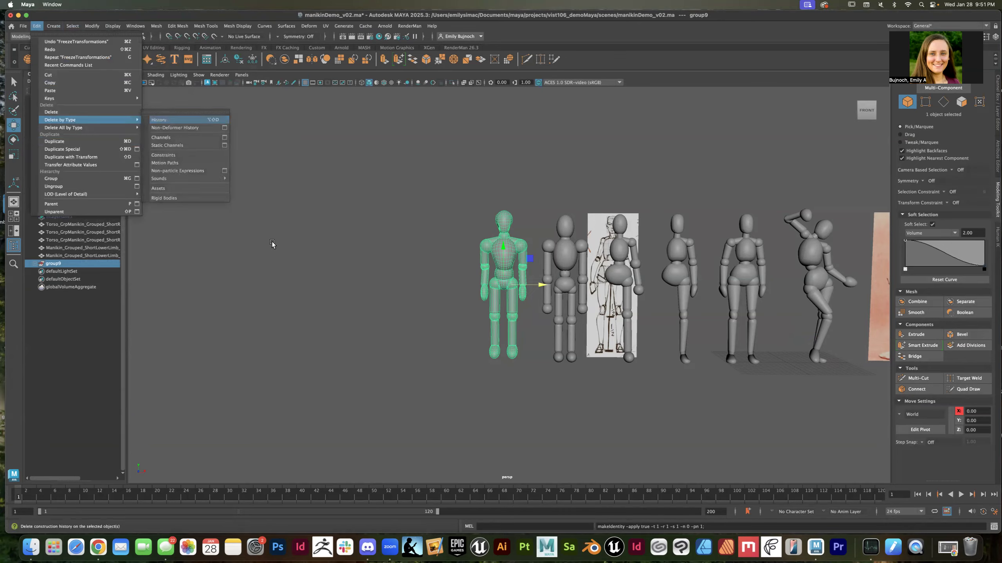
{"action": "scroll", "coordinate": [474, 247], "scroll_direction": "down", "scroll_amount": 2}
{"action": "scroll", "coordinate": [434, 246], "scroll_direction": "up", "scroll_amount": 5}
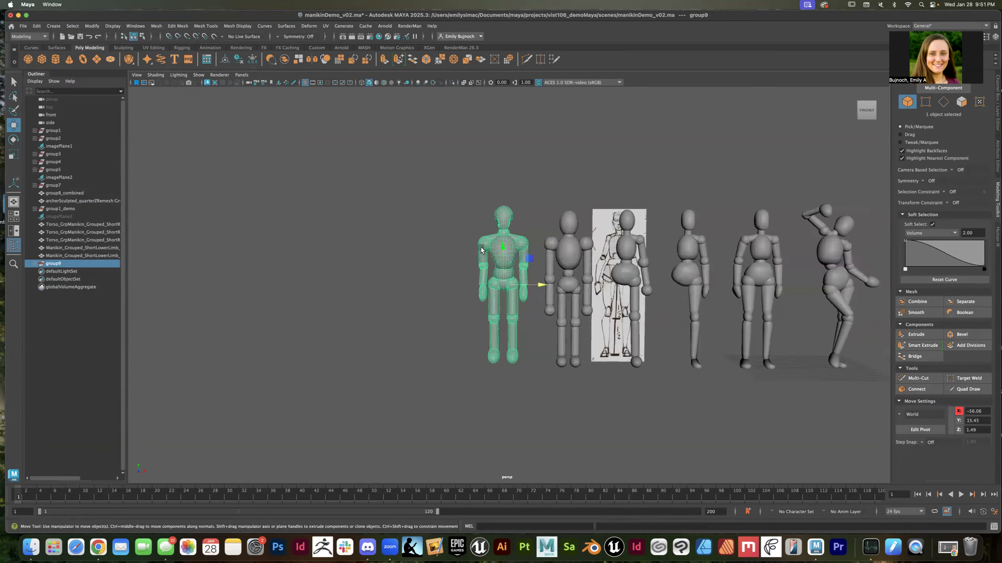
{"action": "left_click", "coordinate": [398, 258]}
Step: Review the row of mannequins at an angle and examine the posed mannequin's shoulder, torso and hips up close
{"action": "scroll", "coordinate": [399, 257], "scroll_direction": "down", "scroll_amount": 3}
{"action": "scroll", "coordinate": [407, 261], "scroll_direction": "up", "scroll_amount": 6}
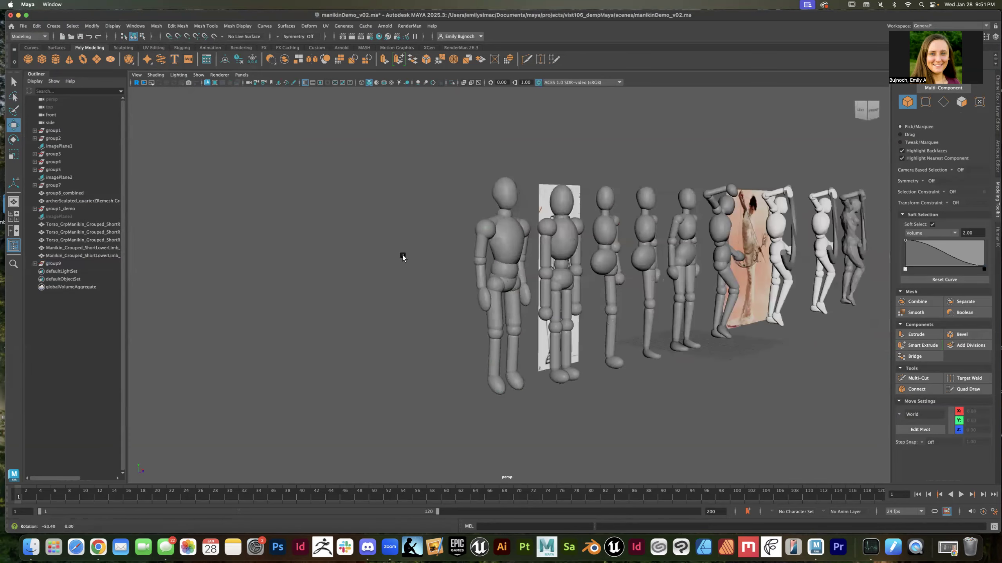
{"action": "scroll", "coordinate": [414, 269], "scroll_direction": "down", "scroll_amount": 4}
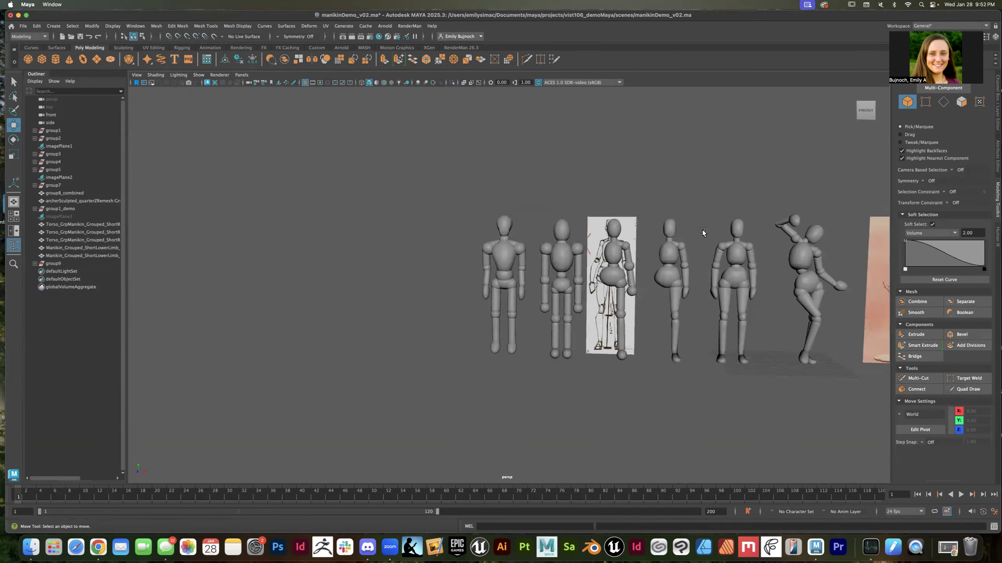
{"action": "left_click", "coordinate": [812, 237]}
{"action": "key", "text": "f"}
{"action": "scroll", "coordinate": [700, 312], "scroll_direction": "down", "scroll_amount": 5}
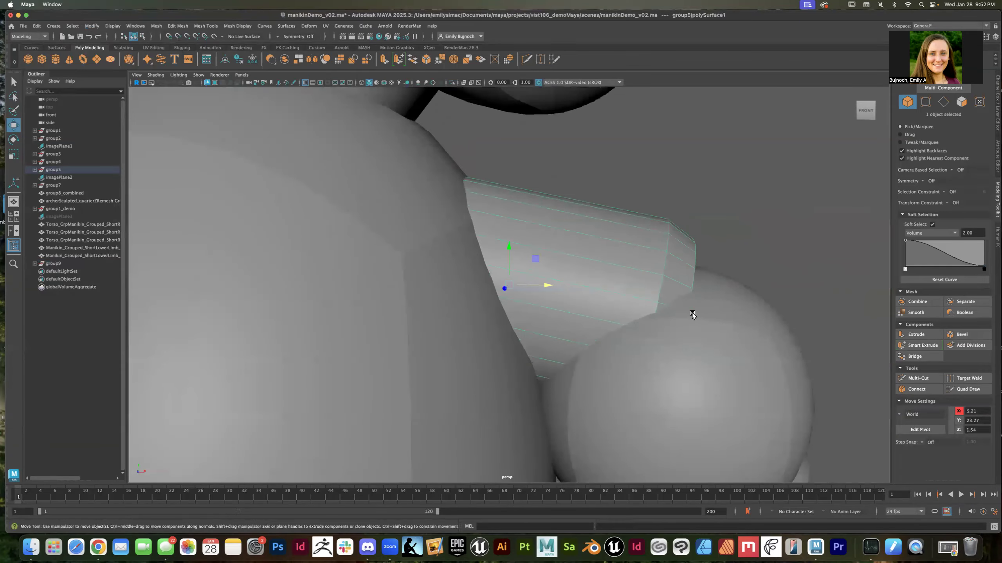
{"action": "scroll", "coordinate": [693, 315], "scroll_direction": "down", "scroll_amount": 10}
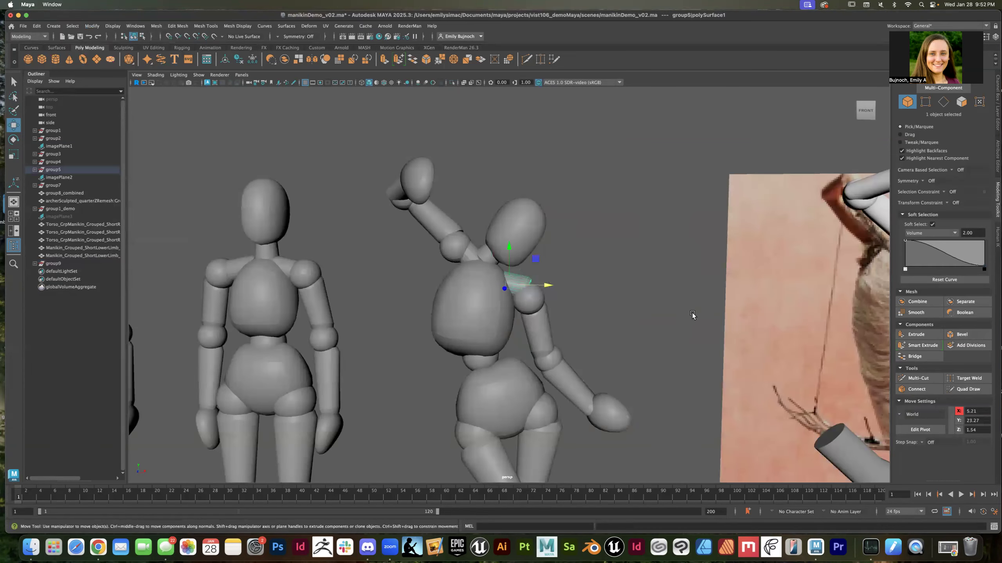
{"action": "left_click_drag", "start_coordinate": [564, 391], "coordinate": [567, 395], "text": "alt"}
{"action": "left_click", "coordinate": [503, 336]}
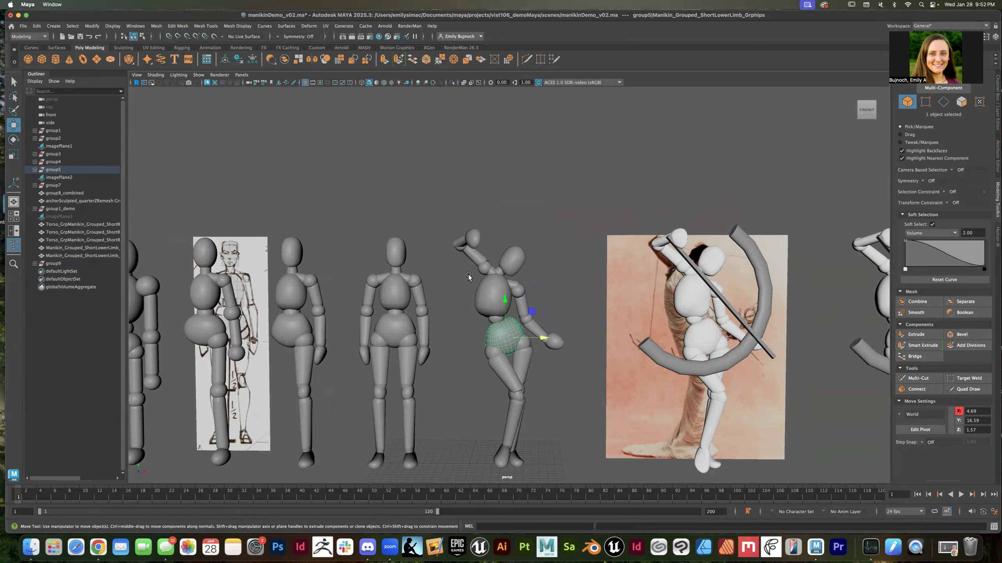
Step: Compare the posed mannequin's torso, raised arm and hips with the archer mannequin in front of the photo reference
{"action": "left_click", "coordinate": [698, 294]}
{"action": "scroll", "coordinate": [713, 366], "scroll_direction": "down", "scroll_amount": 3}
{"action": "left_click", "coordinate": [776, 291]}
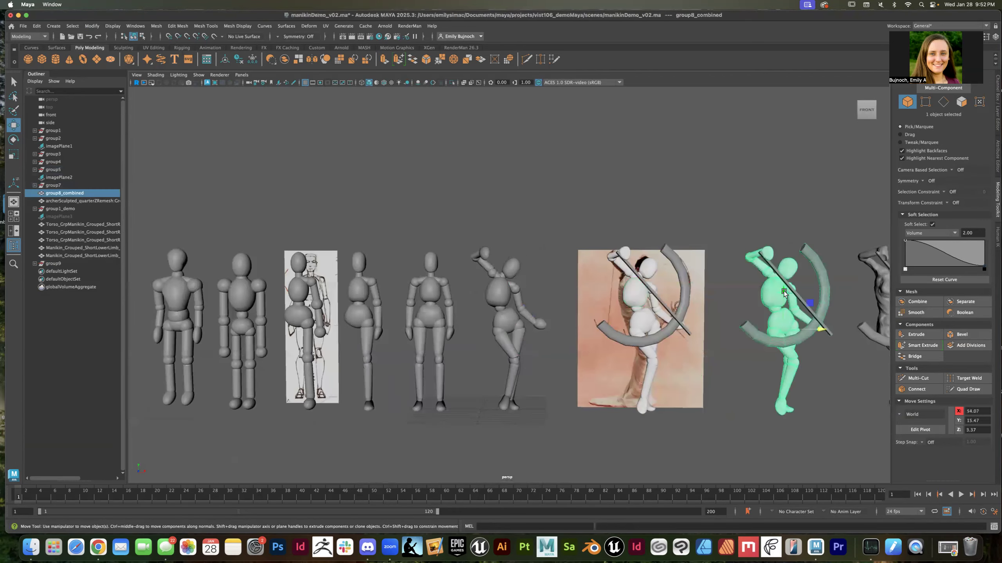
{"action": "left_click", "coordinate": [636, 291]}
{"action": "left_click_drag", "start_coordinate": [727, 339], "coordinate": [519, 319], "text": "alt"}
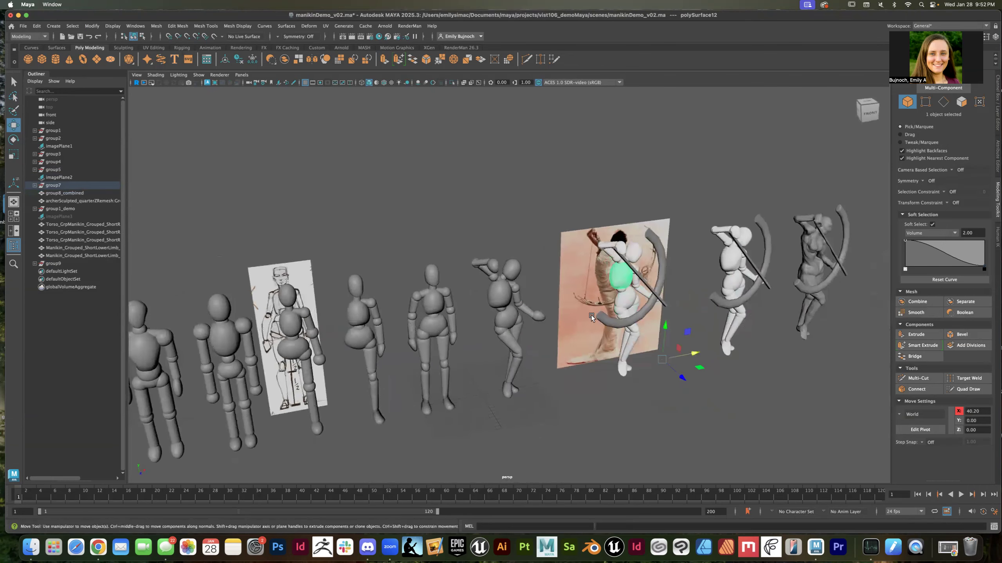
{"action": "left_click_drag", "start_coordinate": [669, 382], "coordinate": [651, 315], "text": "alt"}
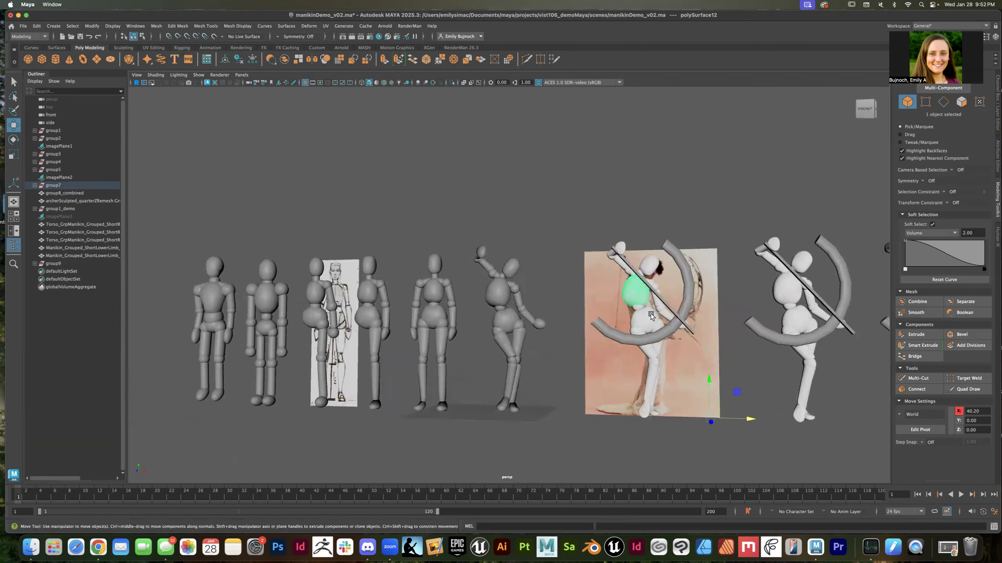
{"action": "left_click", "coordinate": [640, 323]}
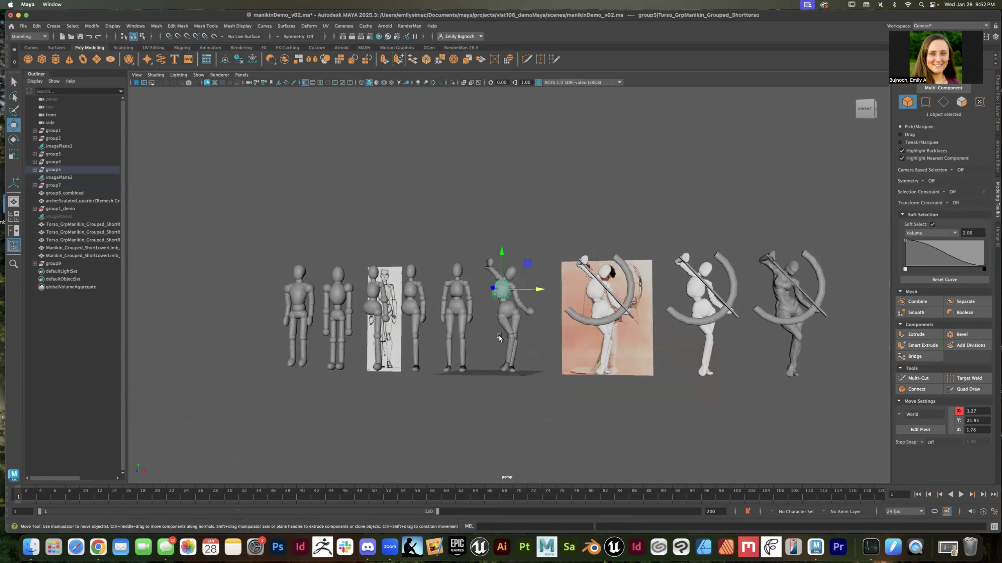
{"action": "scroll", "coordinate": [499, 337], "scroll_direction": "up", "scroll_amount": 4}
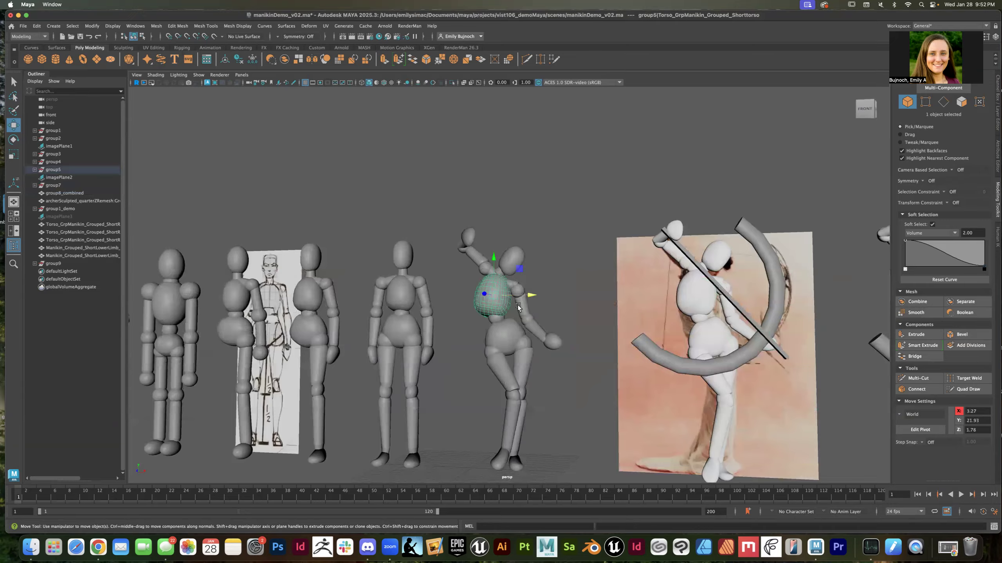
{"action": "left_click", "coordinate": [686, 293]}
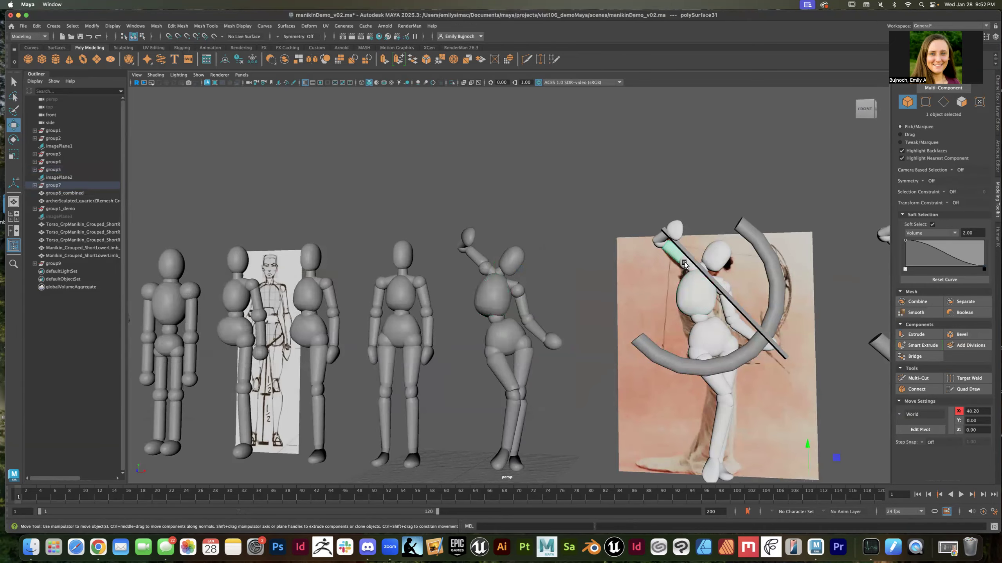
{"action": "left_click", "coordinate": [501, 277]}
{"action": "left_click", "coordinate": [595, 290]}
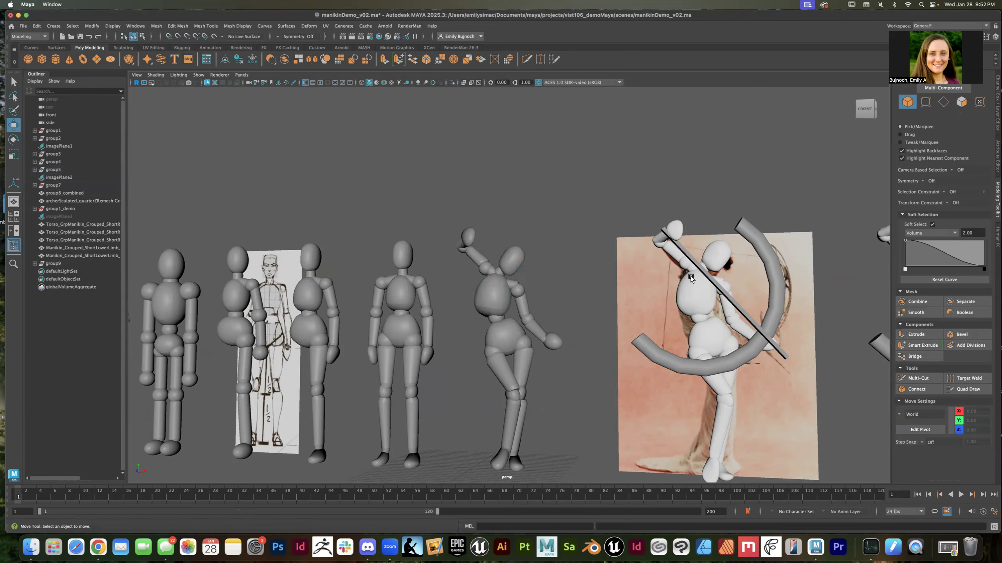
{"action": "left_click", "coordinate": [706, 332]}
{"action": "scroll", "coordinate": [723, 350], "scroll_direction": "down", "scroll_amount": 3}
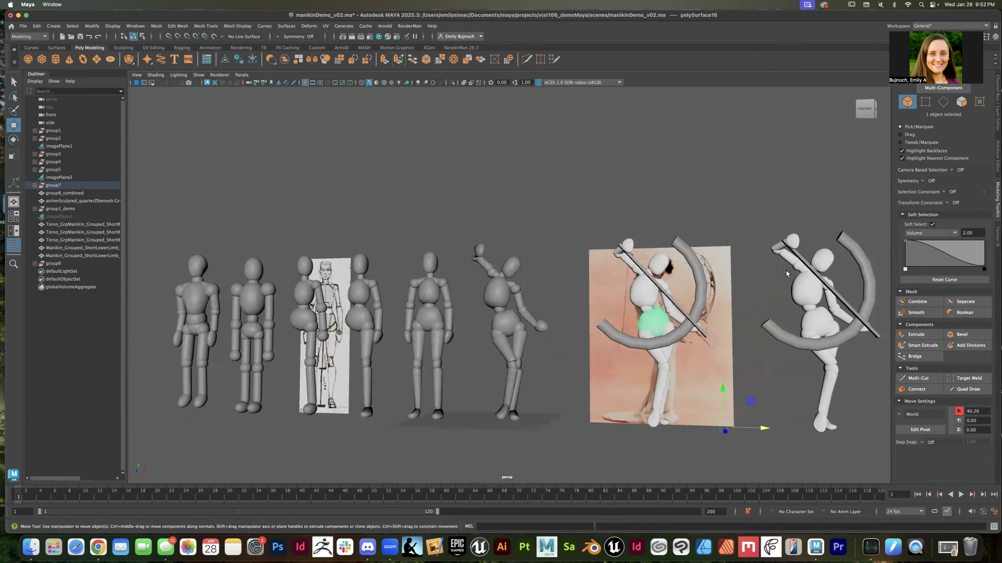
Step: Examine the combined archer mannequin with its bow, framed between the photo reference version and the sculpted figure
{"action": "left_click", "coordinate": [807, 287]}
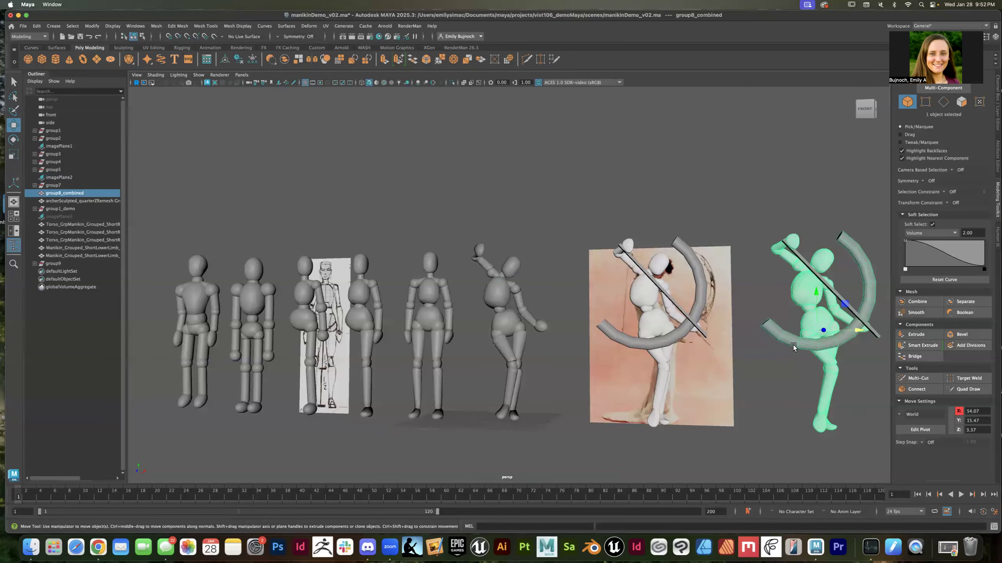
{"action": "key", "text": "f"}
{"action": "scroll", "coordinate": [519, 258], "scroll_direction": "down", "scroll_amount": 3}
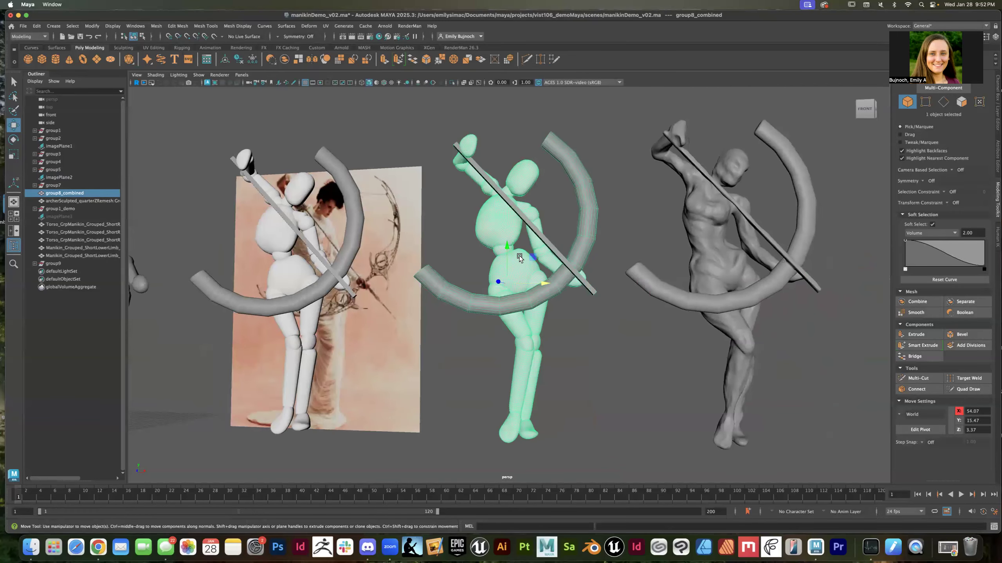
{"action": "scroll", "coordinate": [519, 258], "scroll_direction": "down", "scroll_amount": 2}
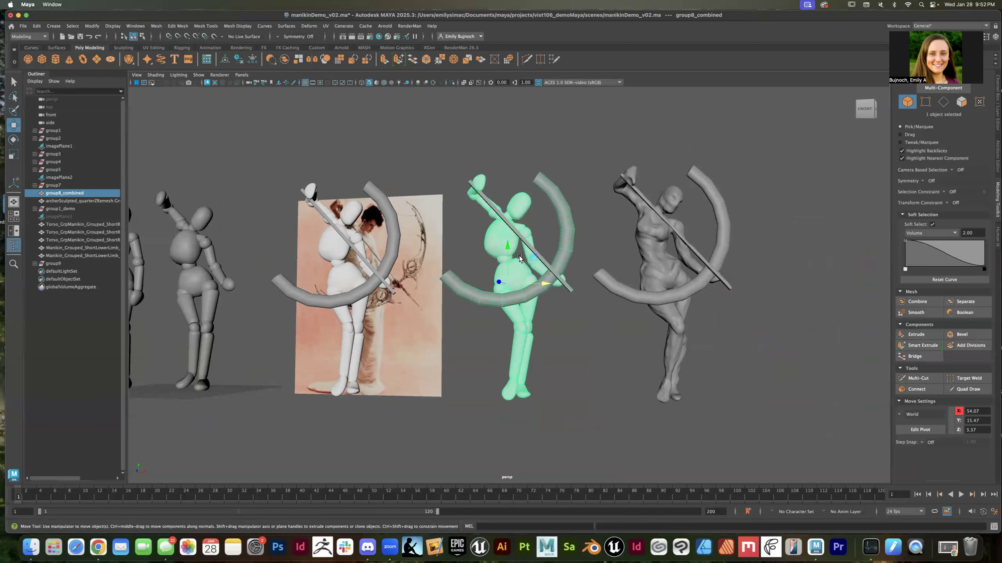
Step: Examine the sculpted archer figure up close and from a distance, and review the full row of figures from the front
{"action": "left_click", "coordinate": [664, 267]}
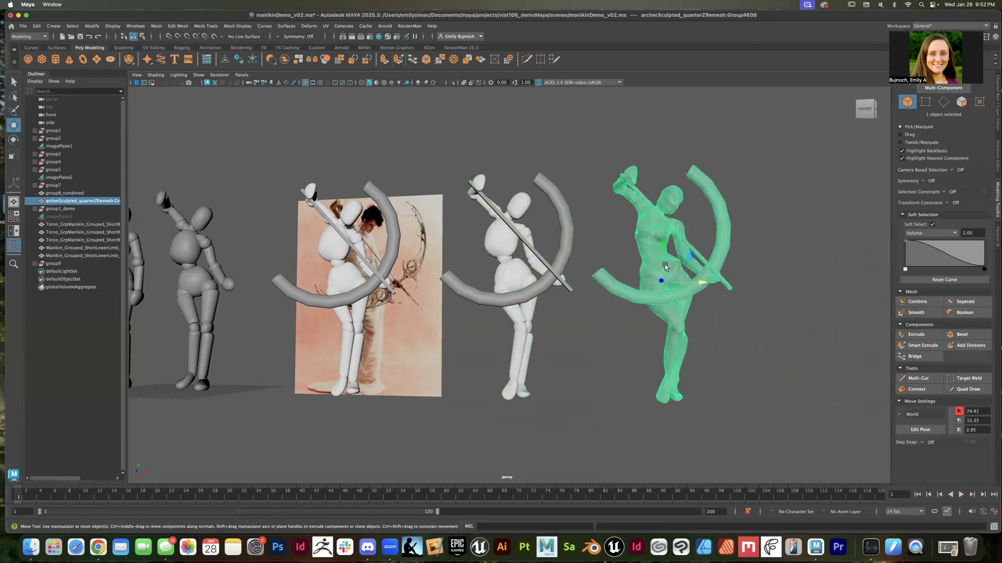
{"action": "key", "text": "f"}
{"action": "left_click", "coordinate": [631, 284]}
{"action": "mouse_move", "coordinate": [642, 271]}
{"action": "left_mouse_down", "text": "alt"}
{"action": "mouse_move", "coordinate": [635, 253]}
{"action": "mouse_move", "coordinate": [574, 263]}
{"action": "mouse_move", "coordinate": [651, 258]}
{"action": "left_mouse_up", "text": "alt"}
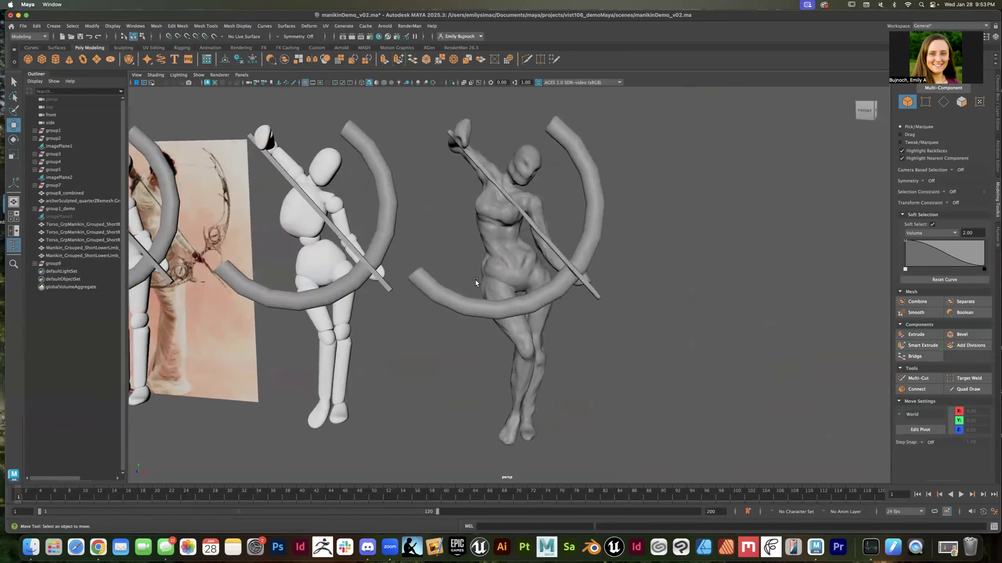
{"action": "left_click", "coordinate": [534, 303]}
{"action": "left_click_drag", "start_coordinate": [646, 241], "coordinate": [642, 243], "text": "alt"}
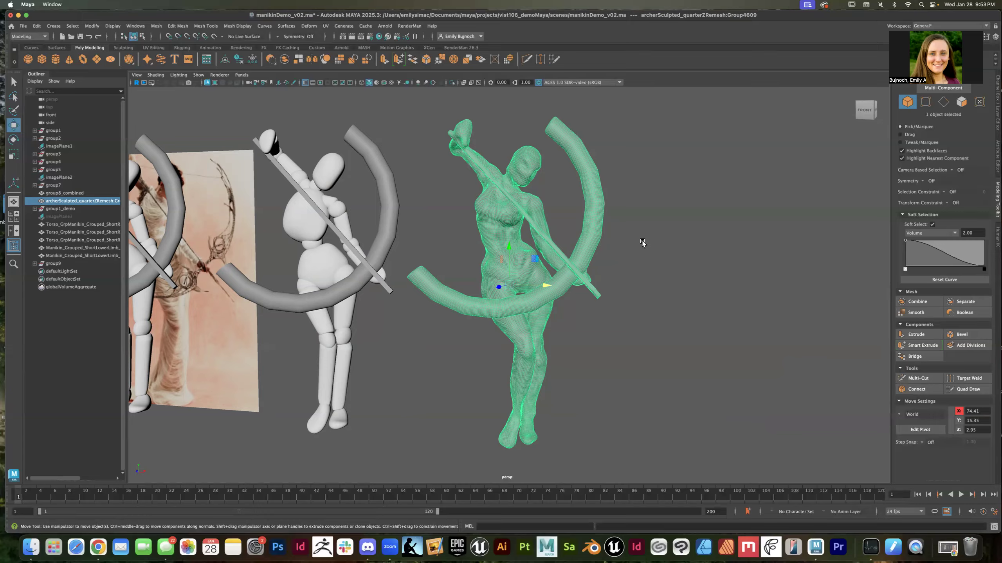
{"action": "scroll", "coordinate": [632, 319], "scroll_direction": "up", "scroll_amount": 3}
{"action": "scroll", "coordinate": [632, 319], "scroll_direction": "down", "scroll_amount": 8}
{"action": "scroll", "coordinate": [631, 319], "scroll_direction": "up", "scroll_amount": 4}
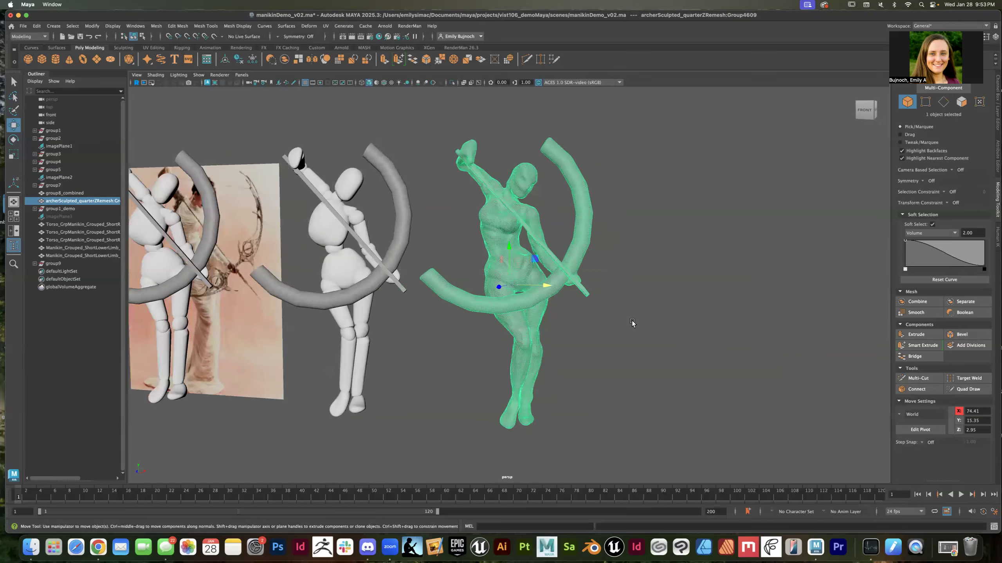
{"action": "scroll", "coordinate": [631, 323], "scroll_direction": "down", "scroll_amount": 5}
{"action": "left_click", "coordinate": [577, 333]}
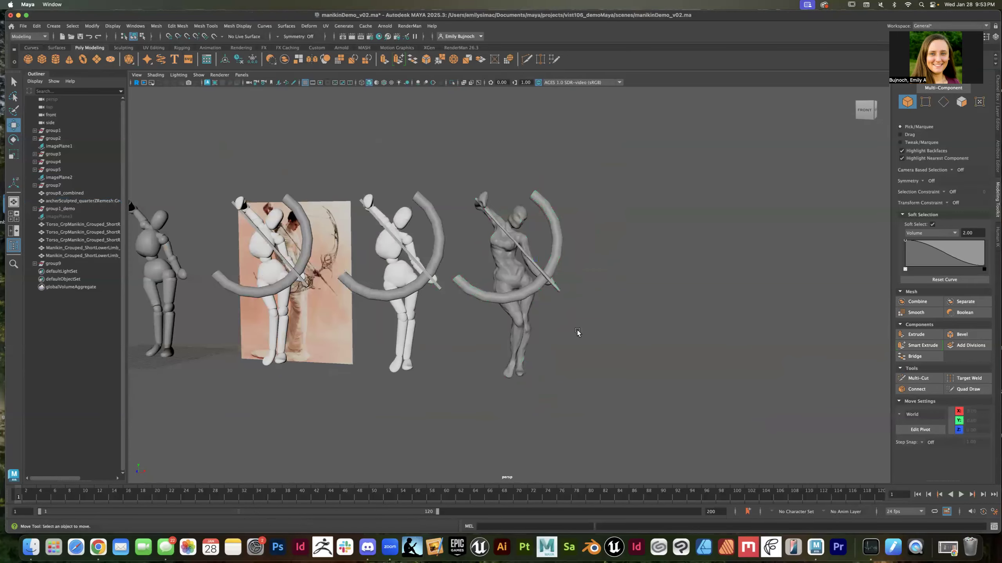
{"action": "left_click_drag", "start_coordinate": [577, 334], "coordinate": [568, 334], "text": "alt"}
{"action": "left_click_drag", "start_coordinate": [134, 181], "coordinate": [570, 398]}
{"action": "left_click", "coordinate": [564, 396]}
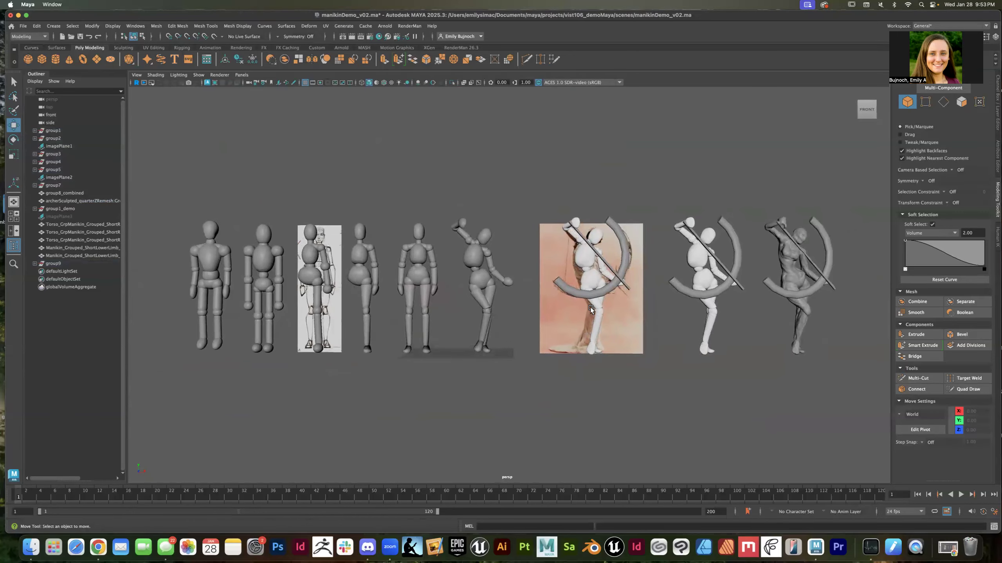